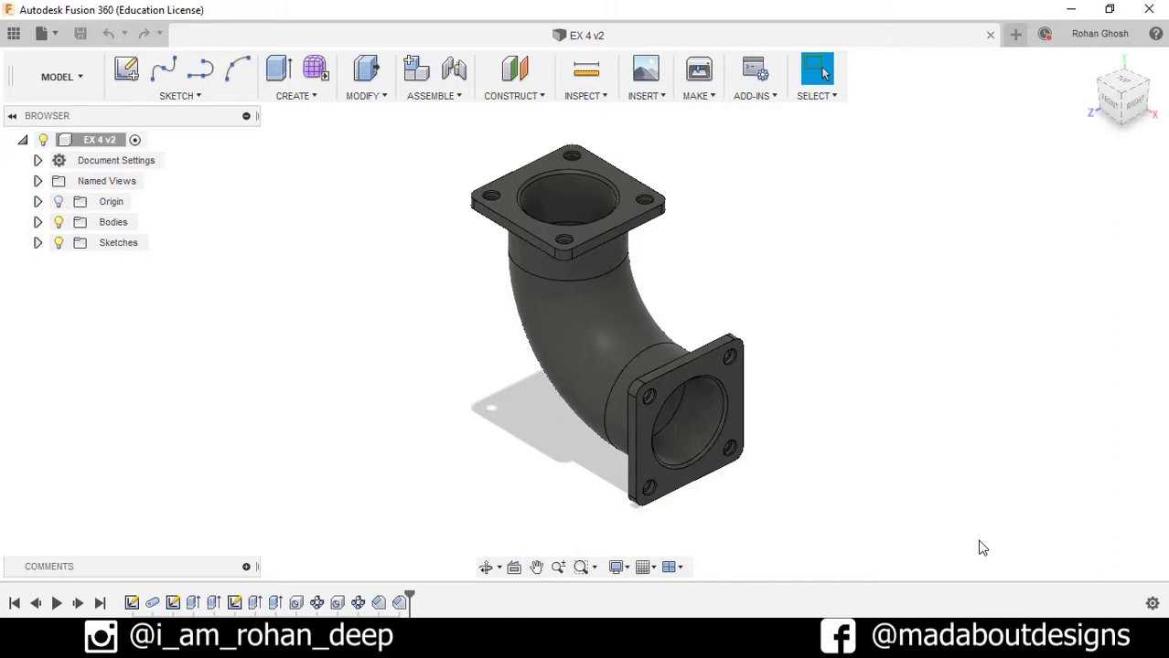
- Orbit the finished EX 4 v2 flanged elbow, then bring up the File menu
mouse_move(983, 547)
middle_mouse_down("shift")
mouse_move(979, 533)
mouse_move(1001, 503)
mouse_move(995, 530)
mouse_move(971, 538)
middle_mouse_up("shift")
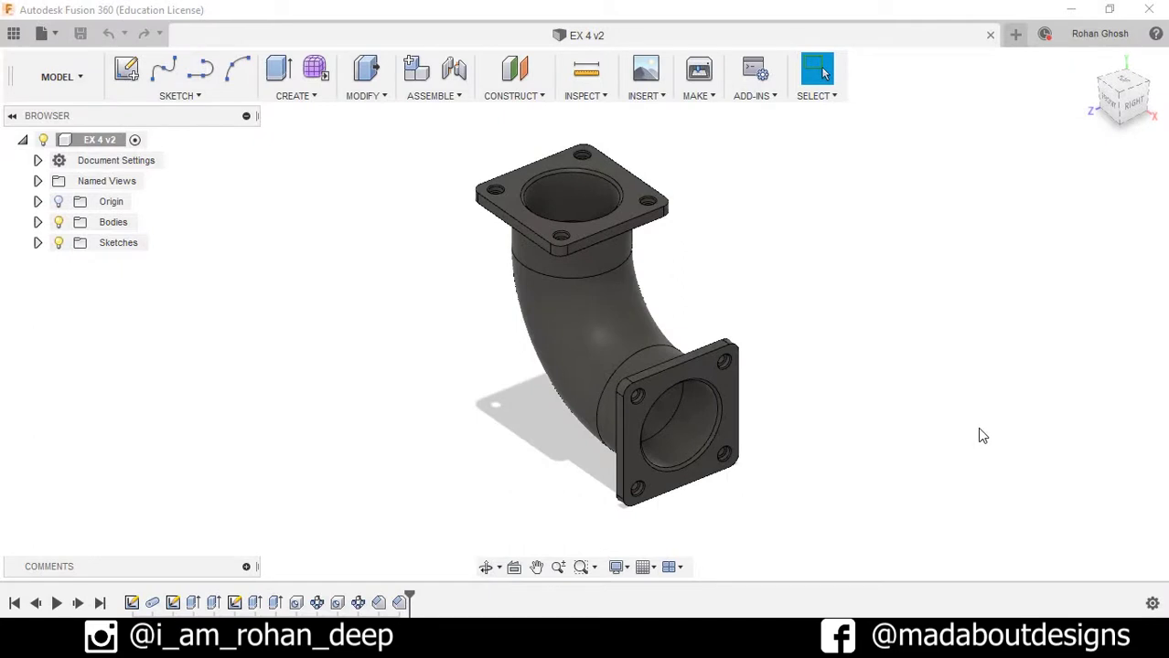
left_click(41, 33)
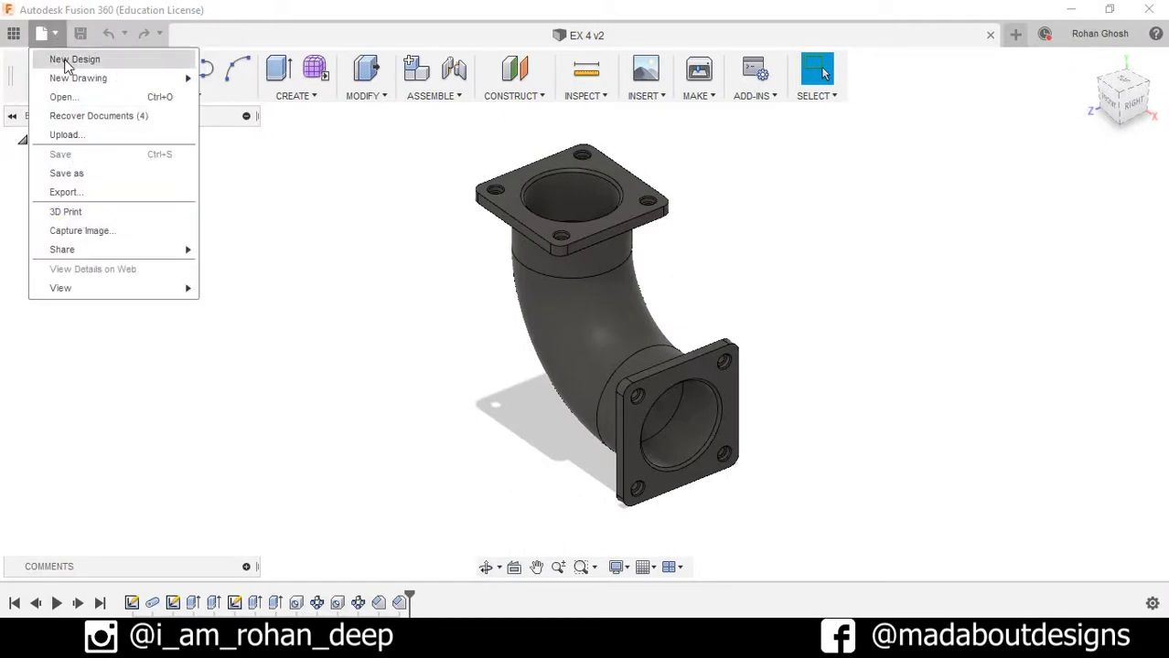
- Start a new design with a sketch on the front origin plane
left_click(71, 55)
left_click(131, 73)
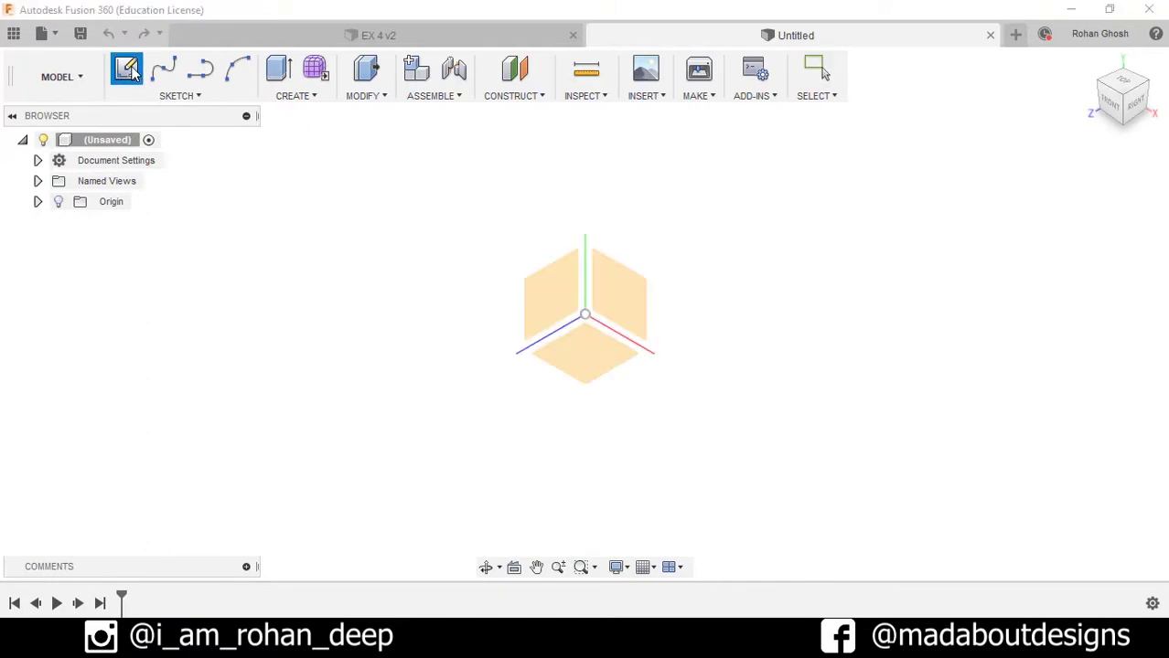
left_click(617, 284)
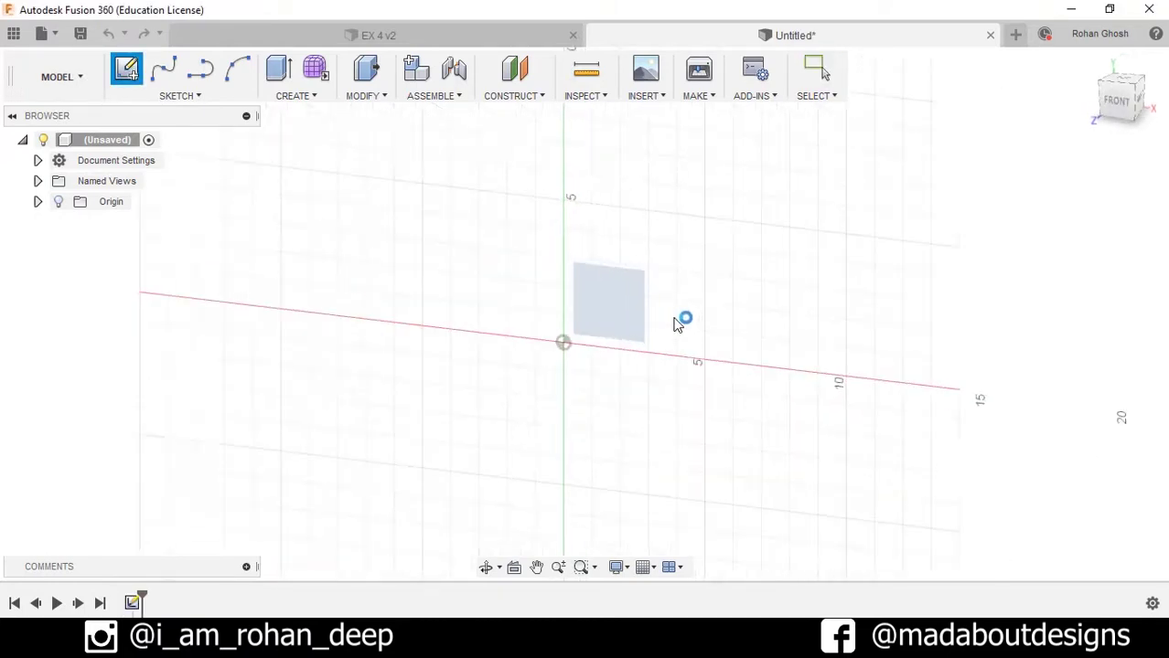
- Draw a 15 cm vertical line starting at the origin
left_click(198, 96)
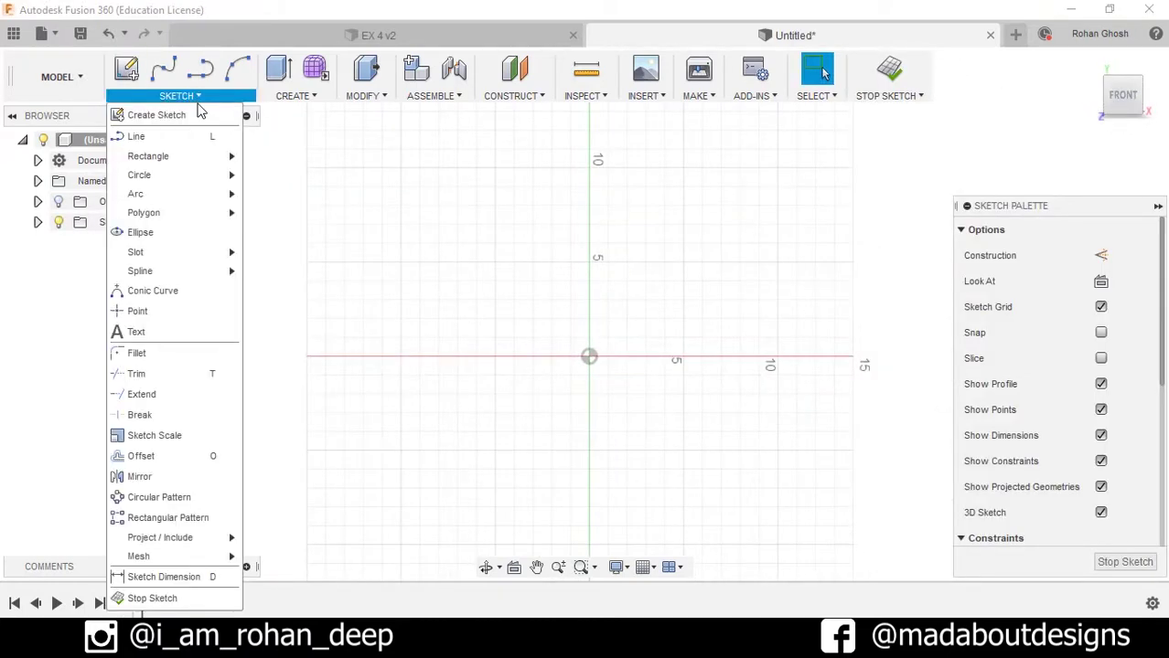
left_click(137, 136)
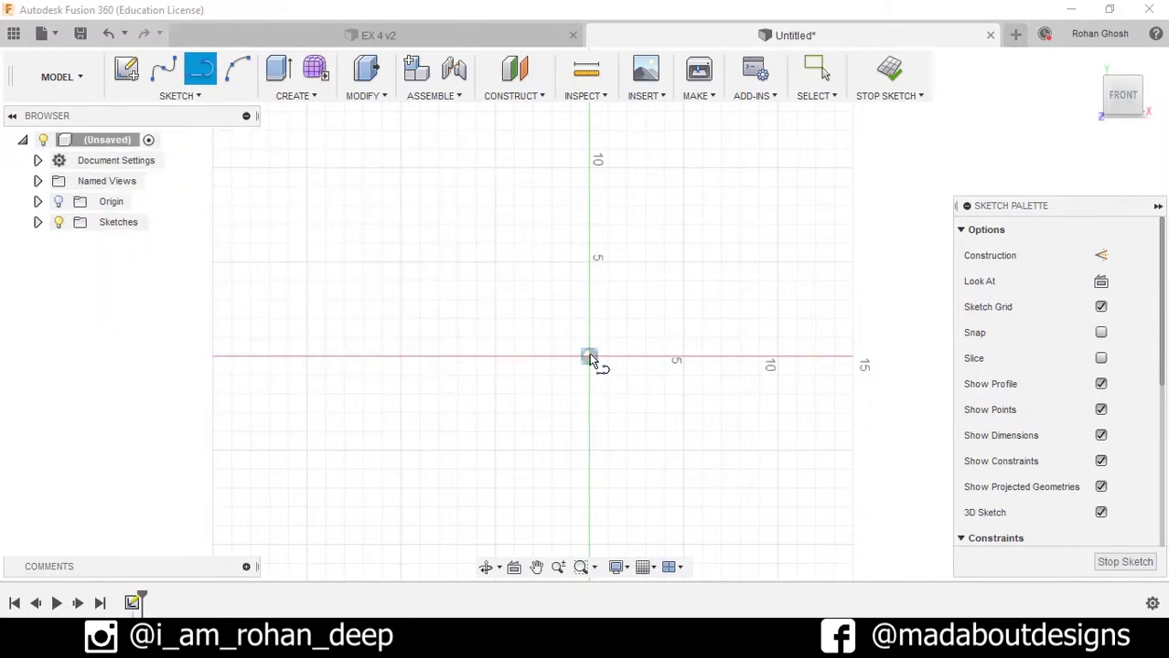
left_click(589, 358)
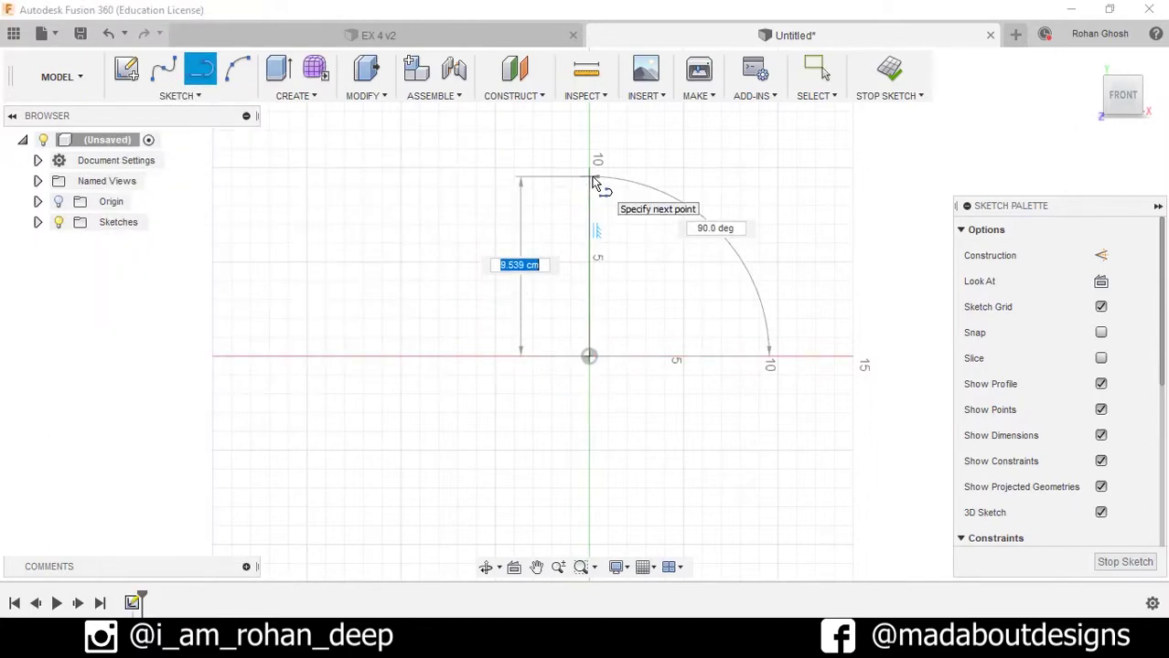
type("15")
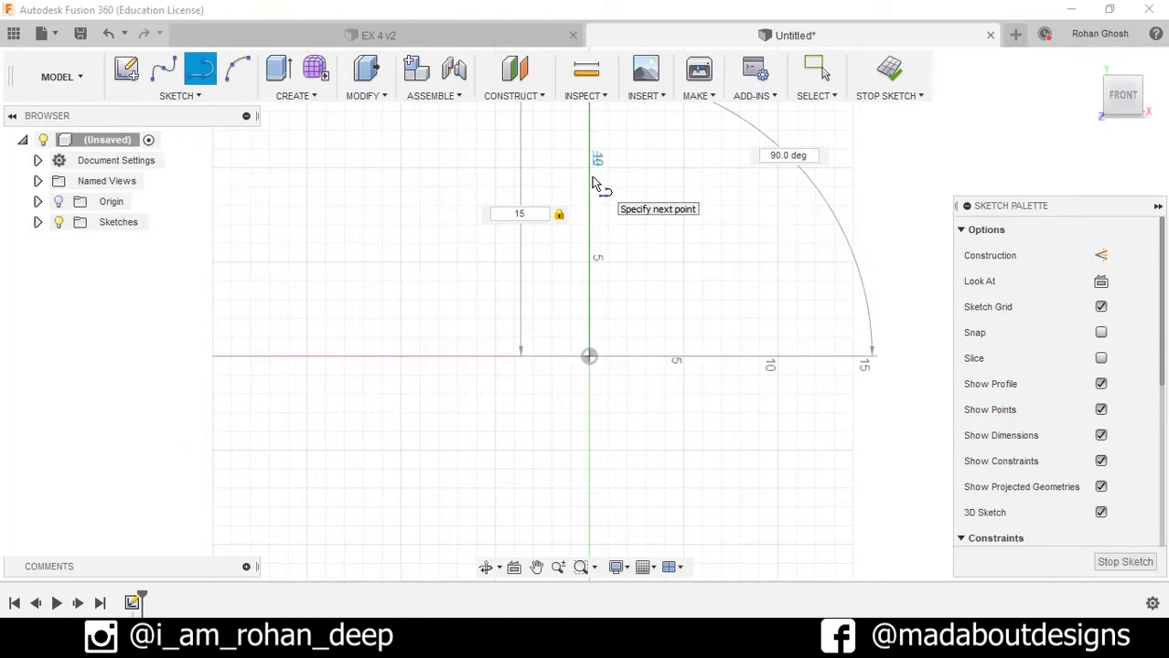
key("Return")
scroll(589, 357, "down", 2)
key("Escape")
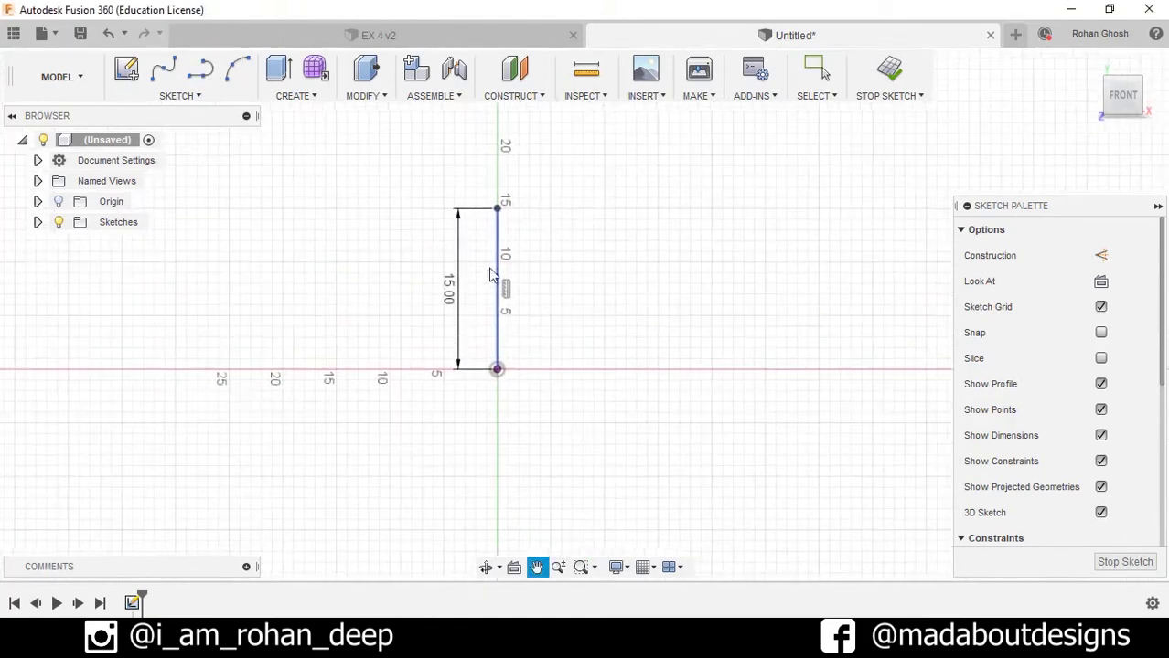
- Draw a 15 cm horizontal line from the origin, completing the L shape
left_click(188, 96)
left_click(144, 372)
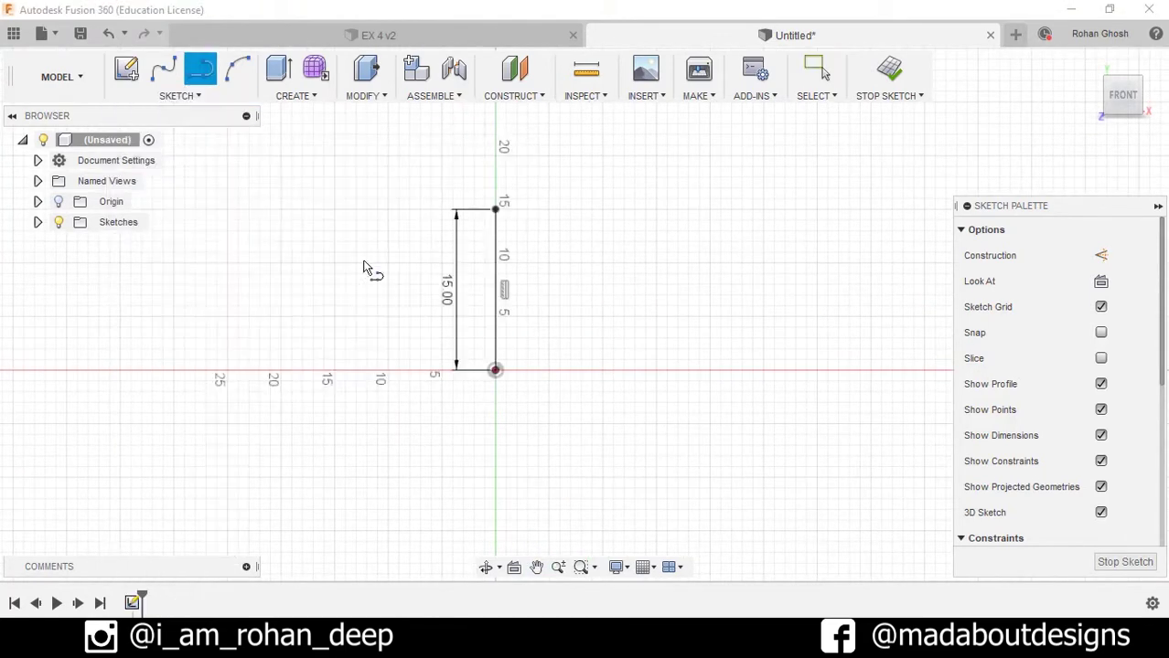
left_click(496, 371)
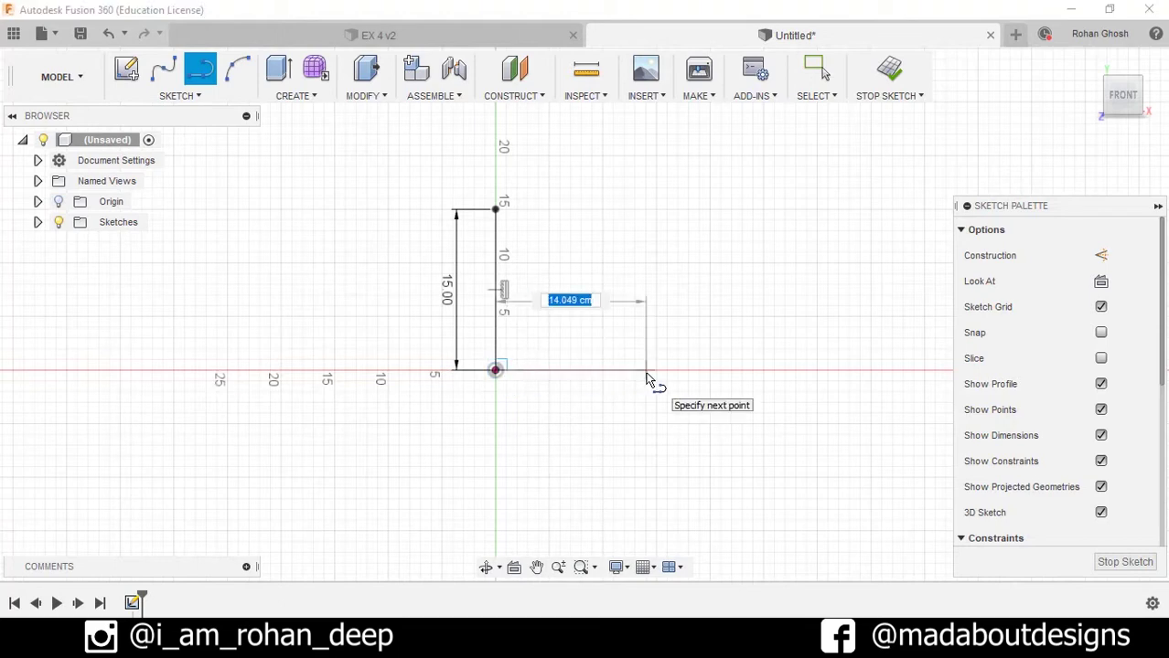
key("Tab")
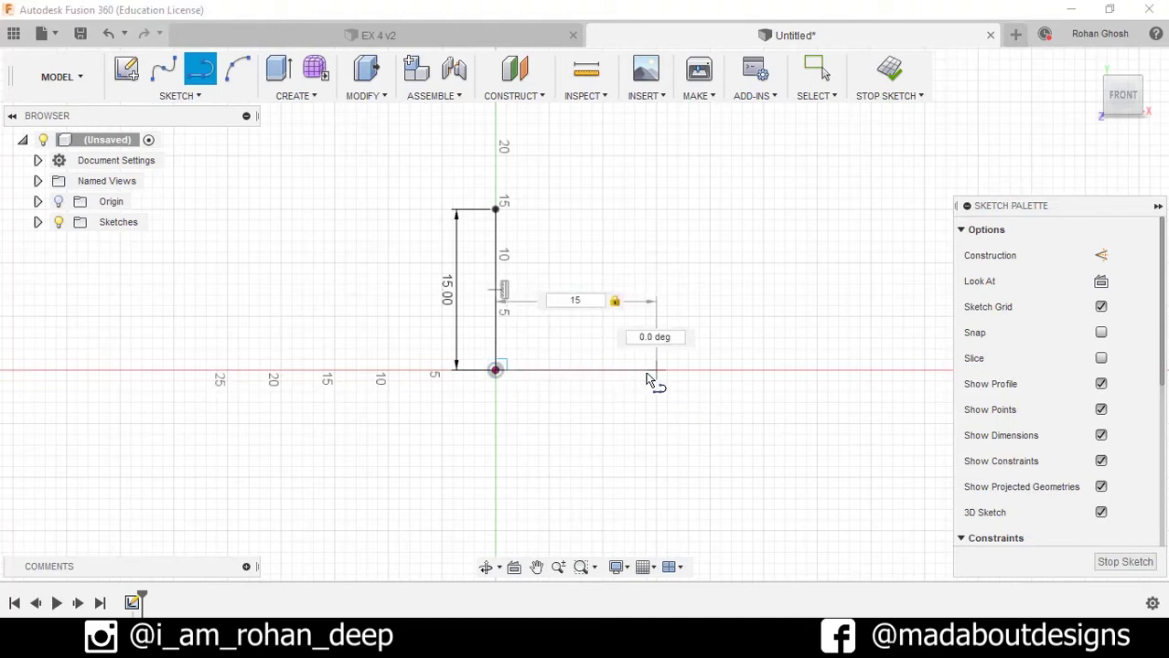
key("Return")
key("Escape")
- Round the L corner with a 10 cm radius fillet and finish the sketch
left_click(183, 95)
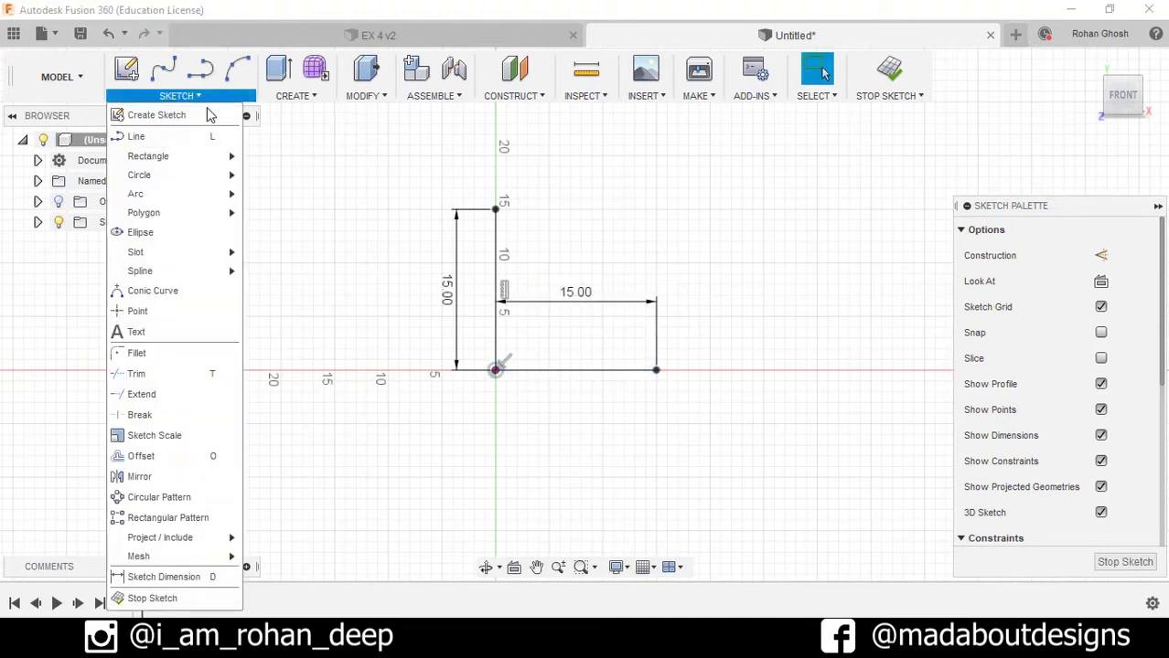
left_click(151, 354)
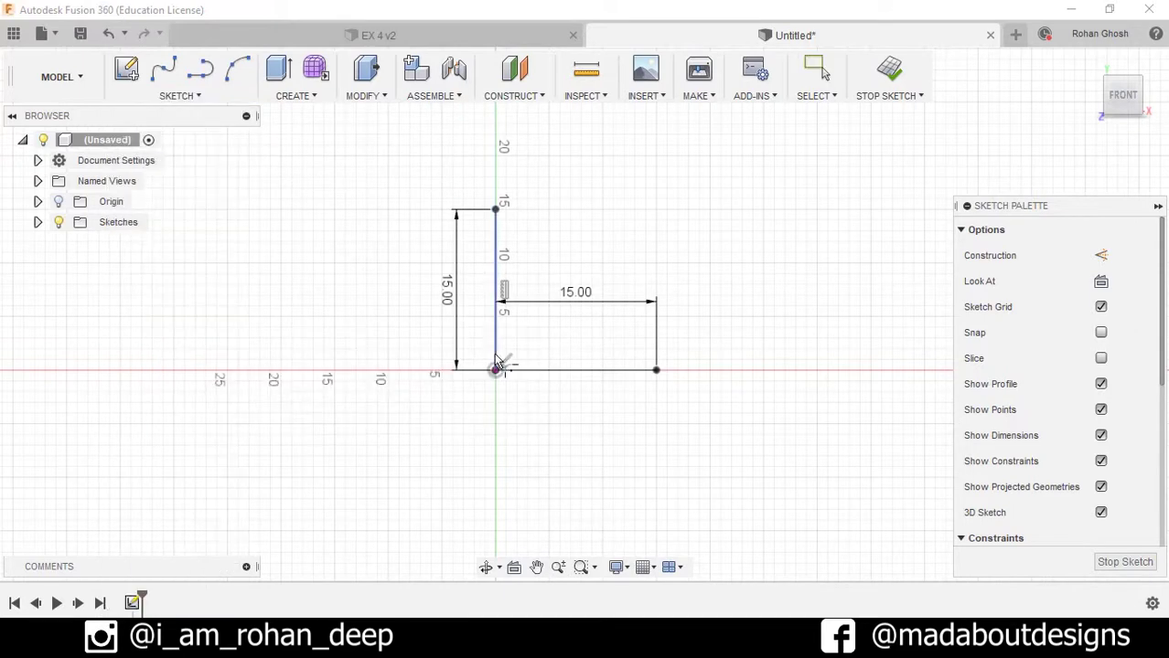
scroll(500, 384, "up", 5)
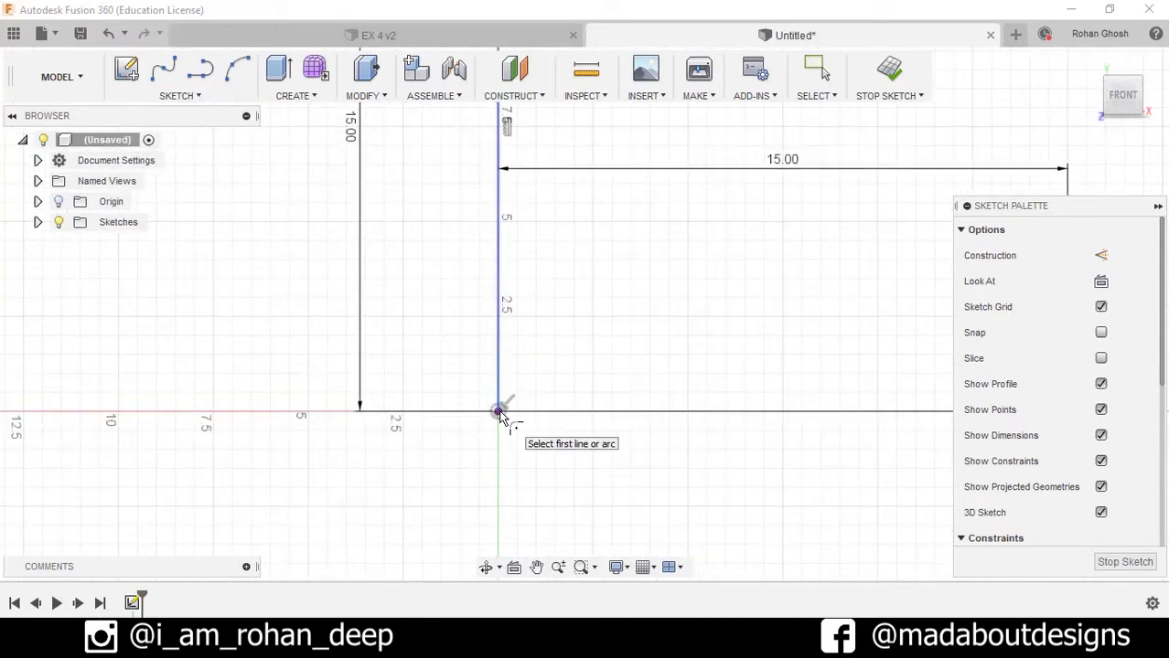
left_click(500, 413)
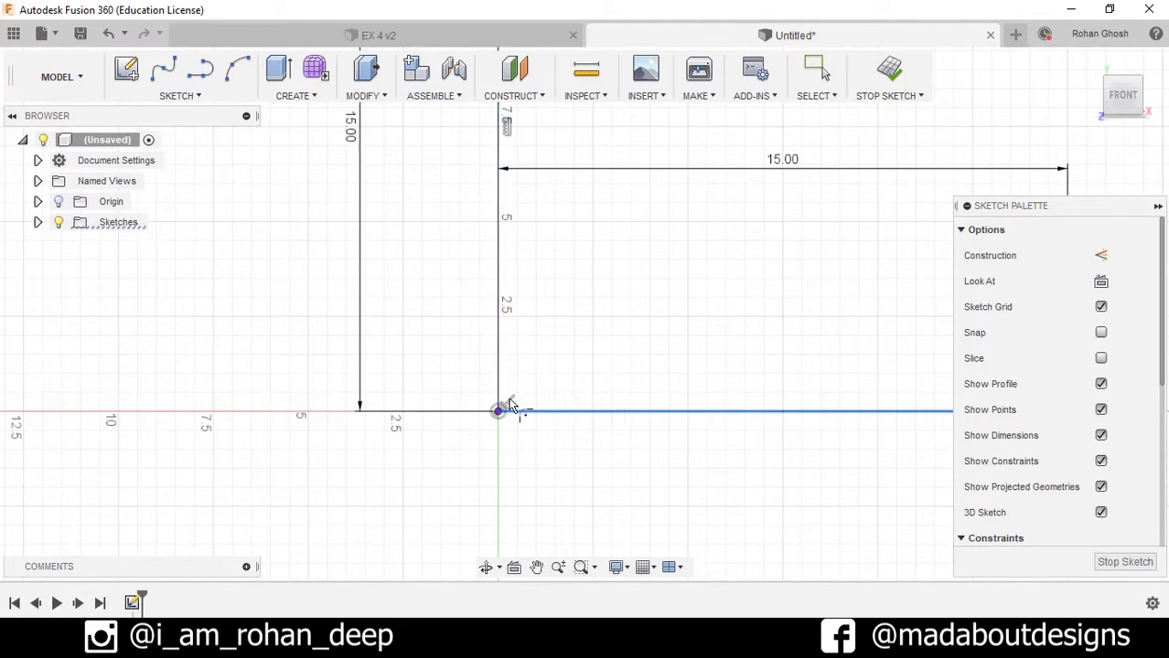
left_click(499, 411)
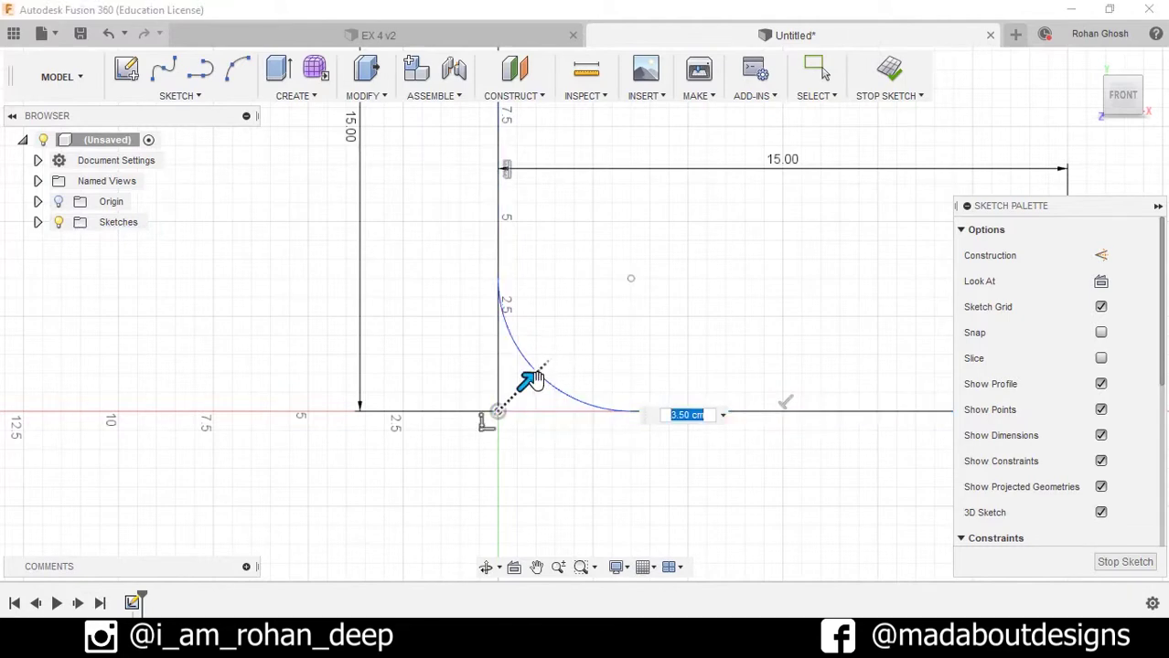
left_click_drag(535, 380, 573, 346)
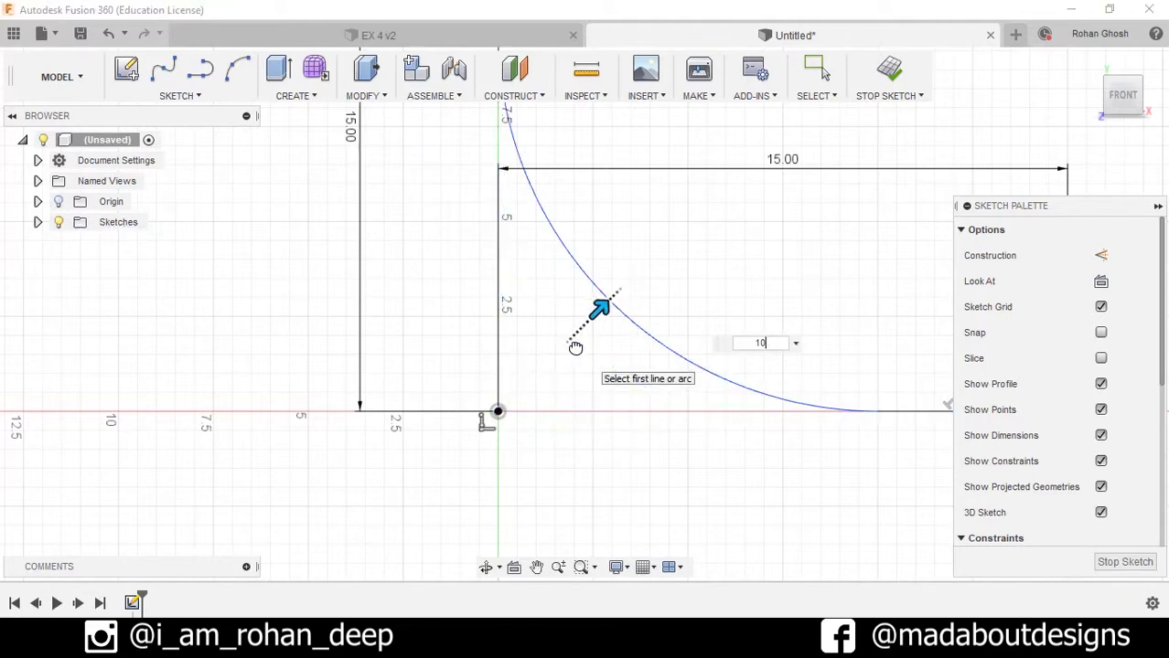
key("Return")
left_click(872, 79)
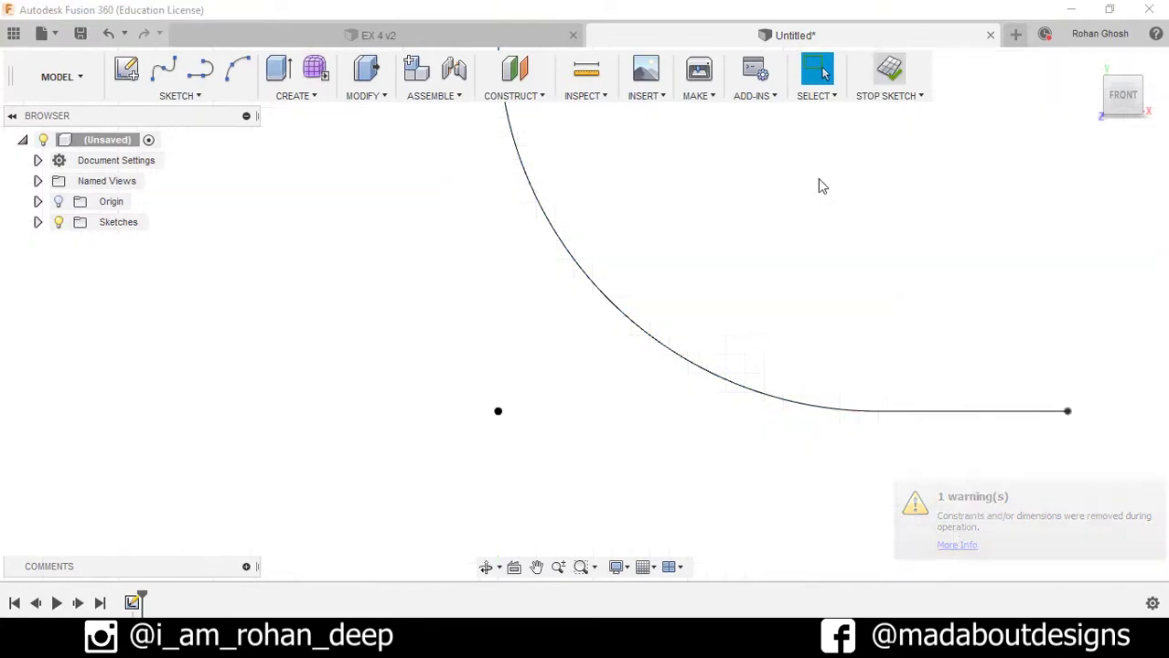
mouse_move(773, 260)
middle_mouse_down("shift")
mouse_move(646, 311)
mouse_move(501, 197)
middle_mouse_up("shift")
- Sweep a hollow circular pipe, 10 cm section with 1 cm wall, along the bent curve
left_click(295, 96)
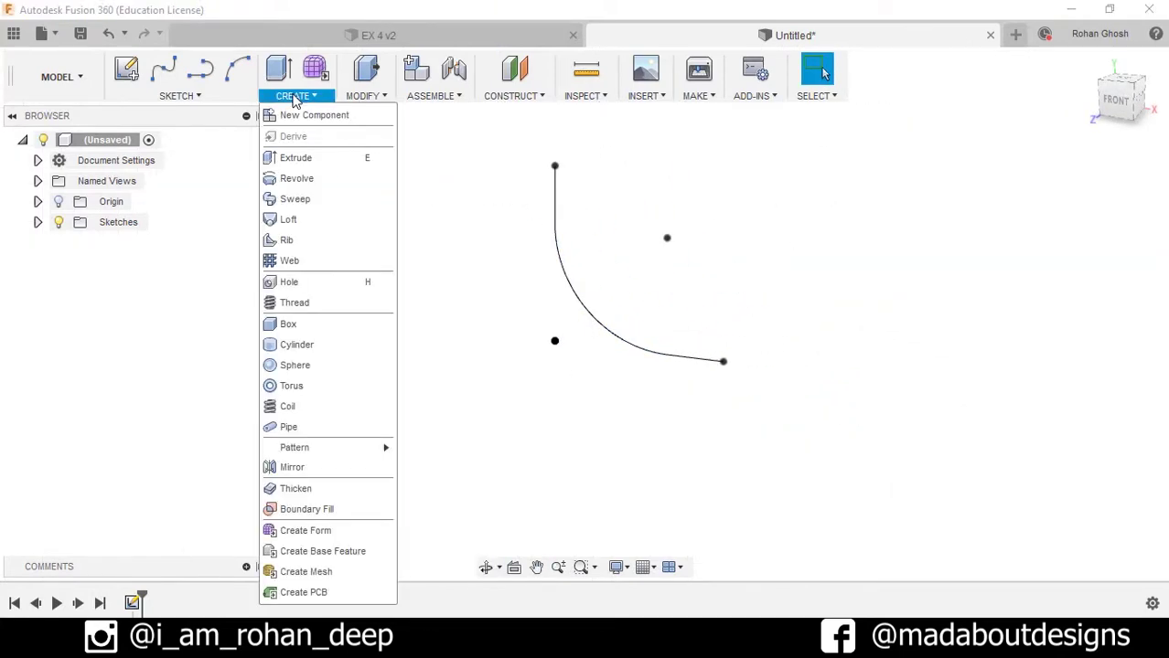
left_click(291, 427)
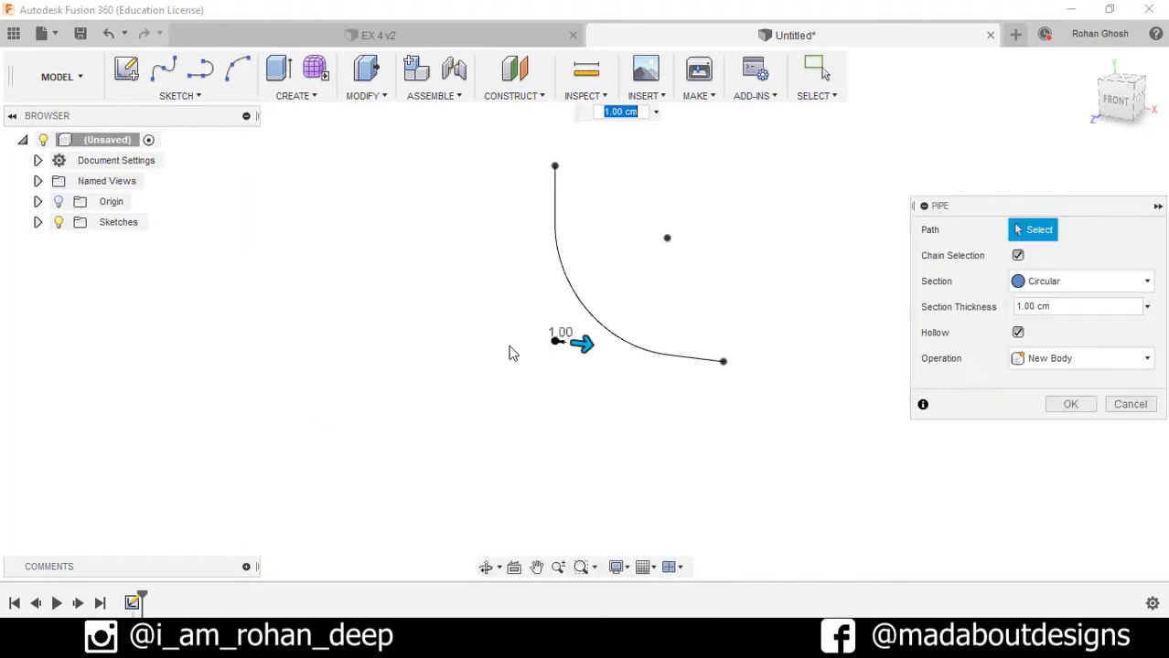
mouse_move(511, 350)
middle_mouse_down()
mouse_move(361, 380)
mouse_move(354, 372)
middle_mouse_up()
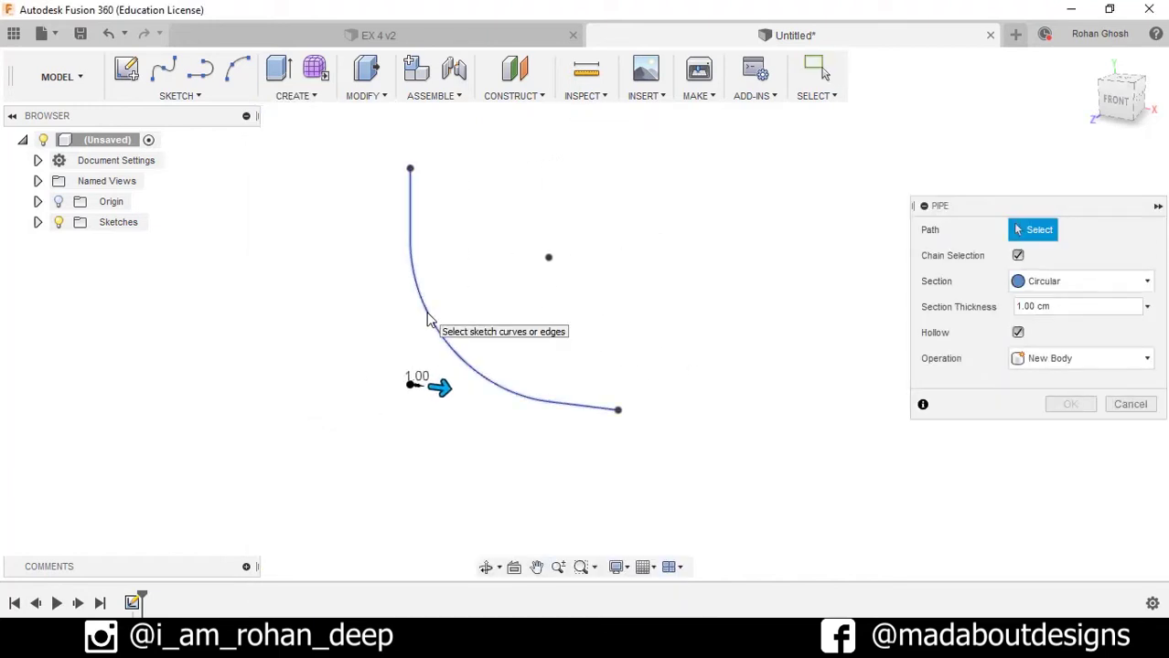
left_click(428, 321)
mouse_move(700, 297)
middle_mouse_down()
mouse_move(628, 289)
mouse_move(639, 313)
mouse_move(612, 315)
middle_mouse_up()
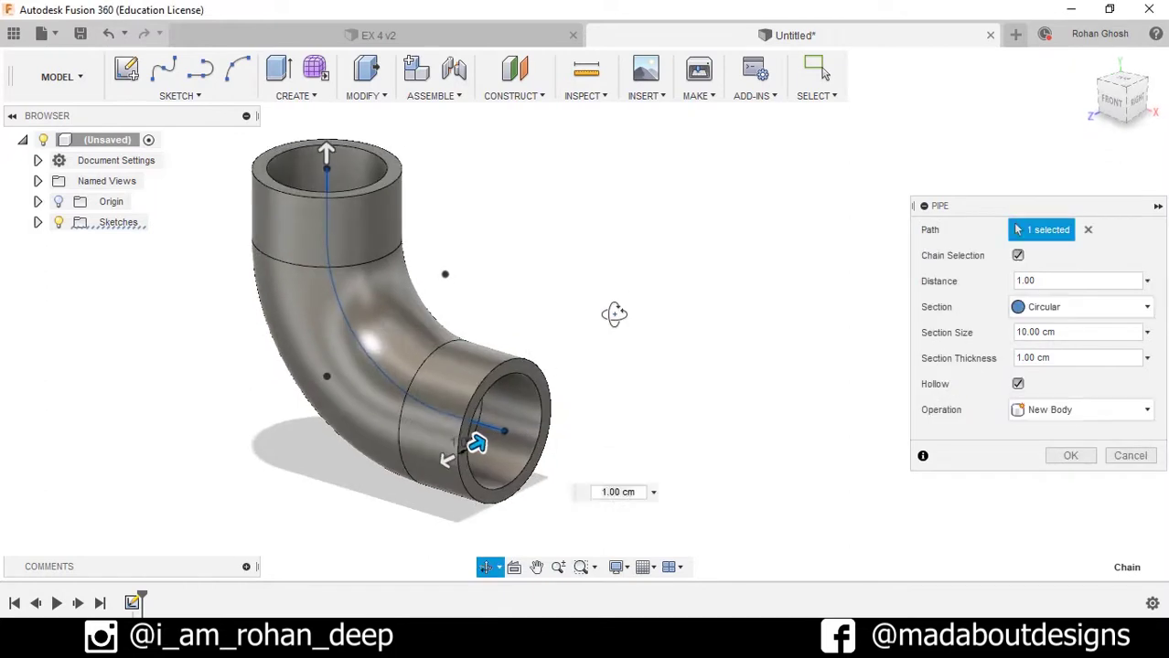
left_click(1018, 384)
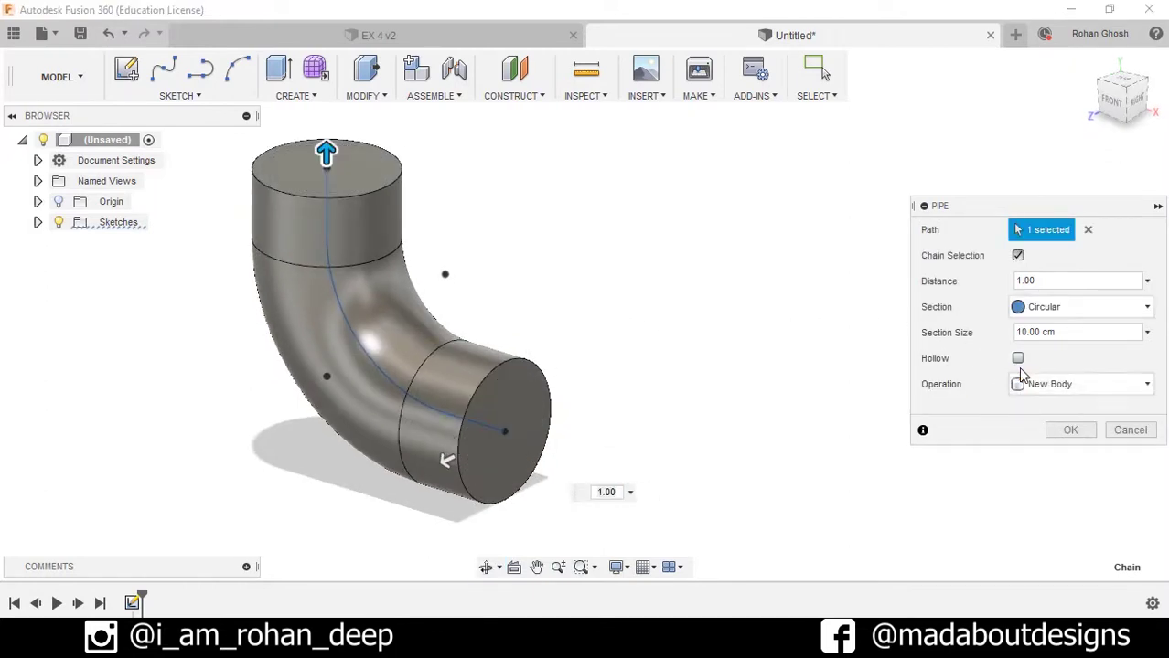
left_click(1019, 361)
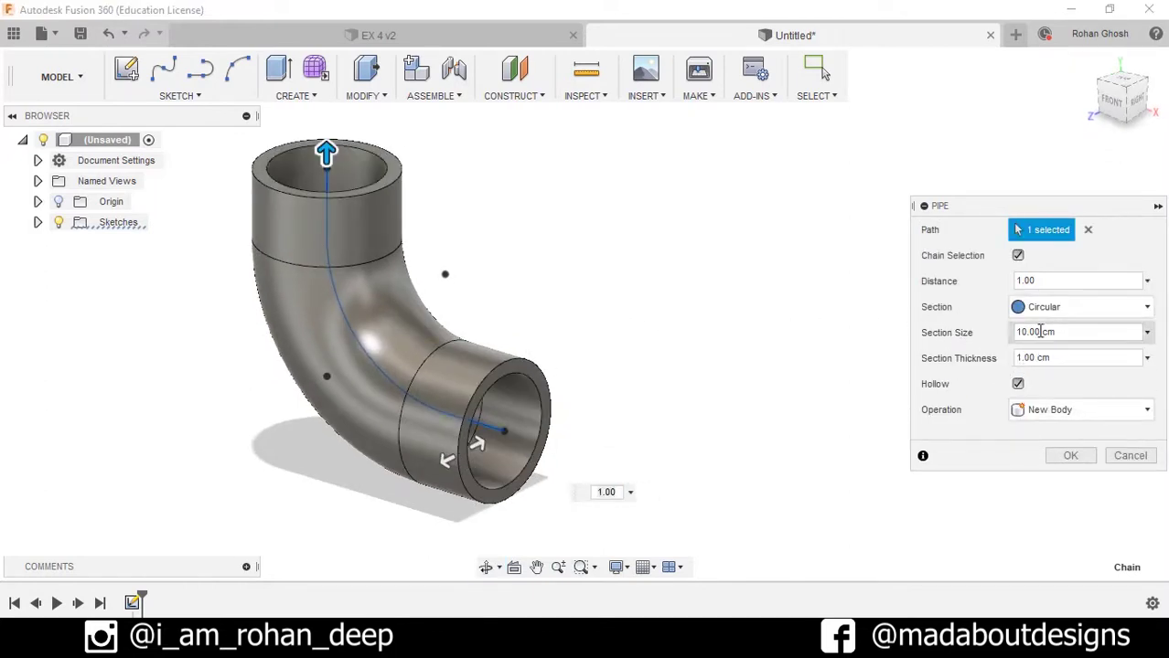
left_click_drag(1082, 335, 969, 360)
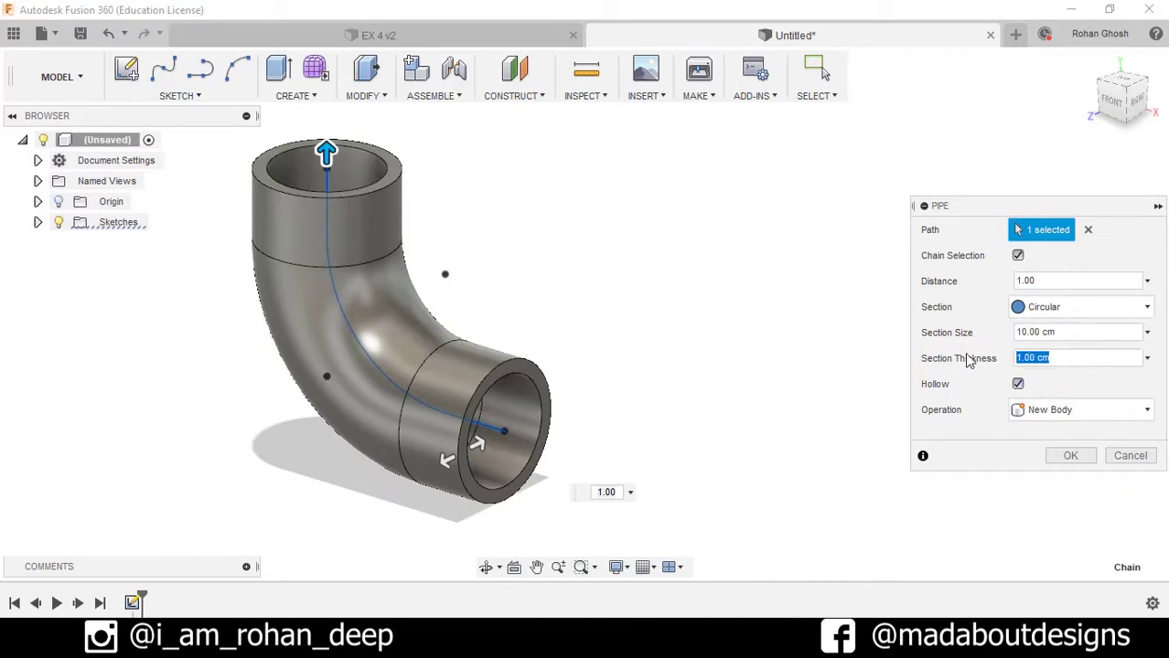
left_click(1071, 455)
middle_click_drag(911, 421, 560, 410, "shift")
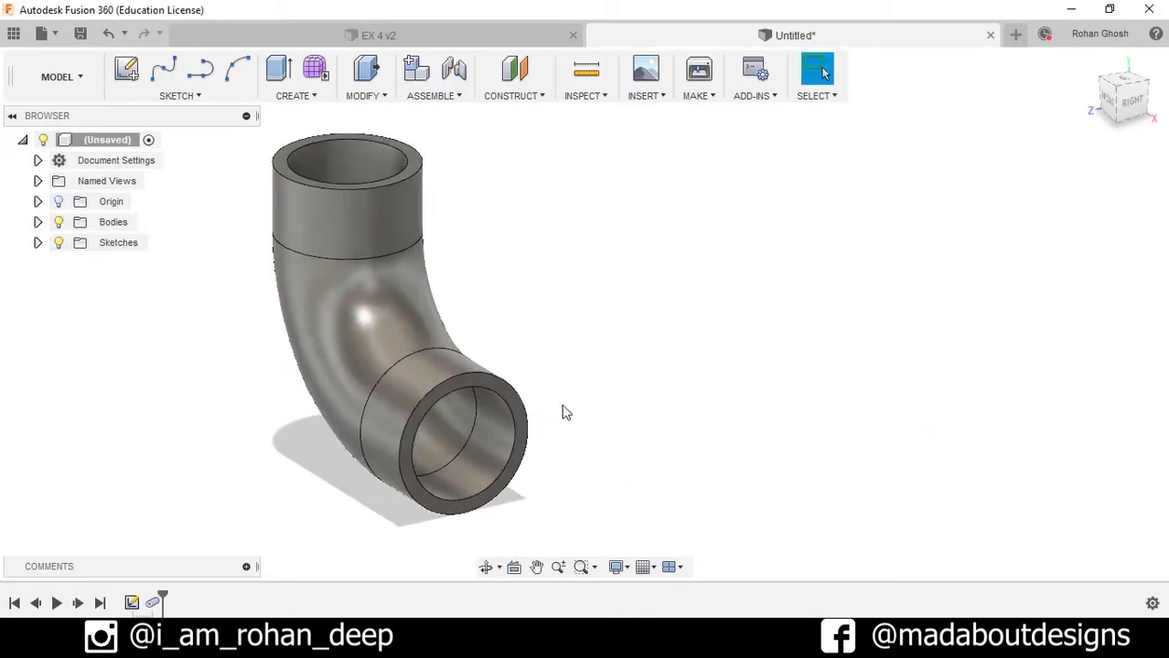
scroll(561, 409, "up", 3)
left_click_drag(643, 348, 681, 314)
- Start a new sketch on the ring face at the pipe's open end
left_click(660, 320)
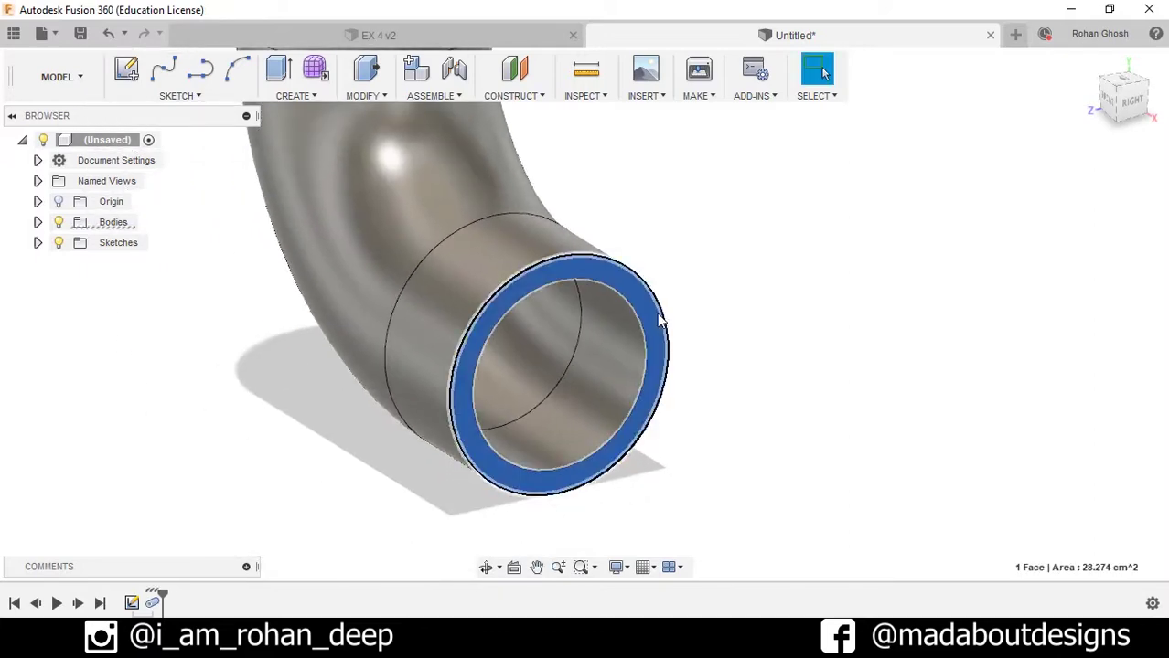
left_click(139, 77)
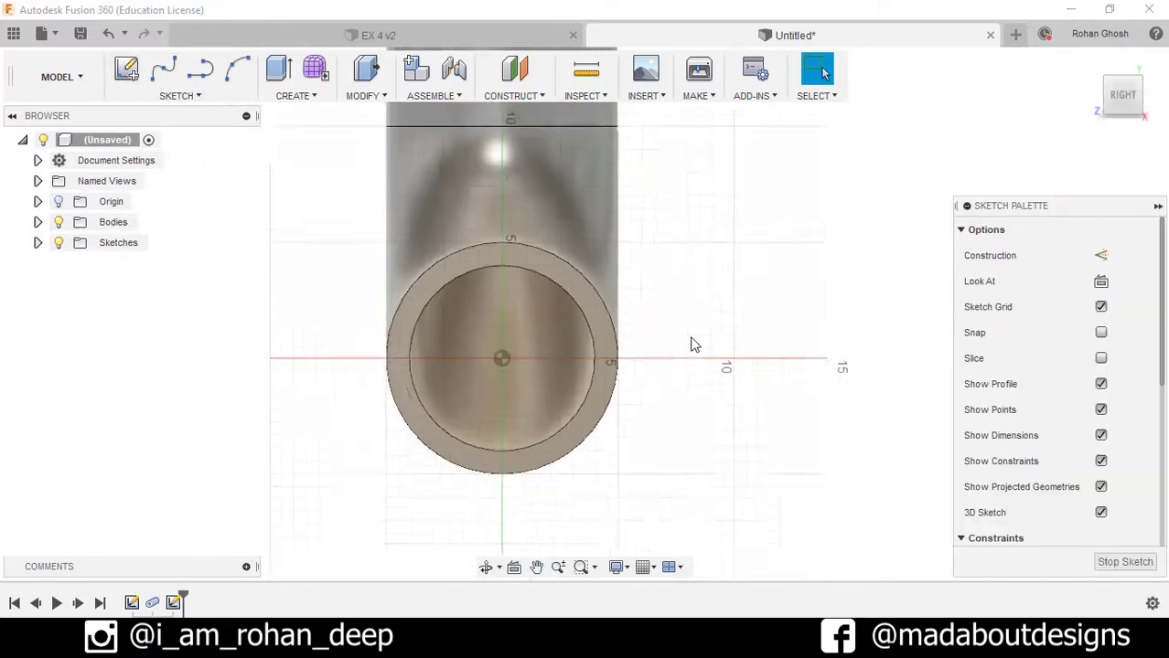
left_click_drag(748, 357, 777, 364)
key("Escape")
- Draw a 12 × 12 cm center rectangle anchored on the ring's centre
left_click(205, 98)
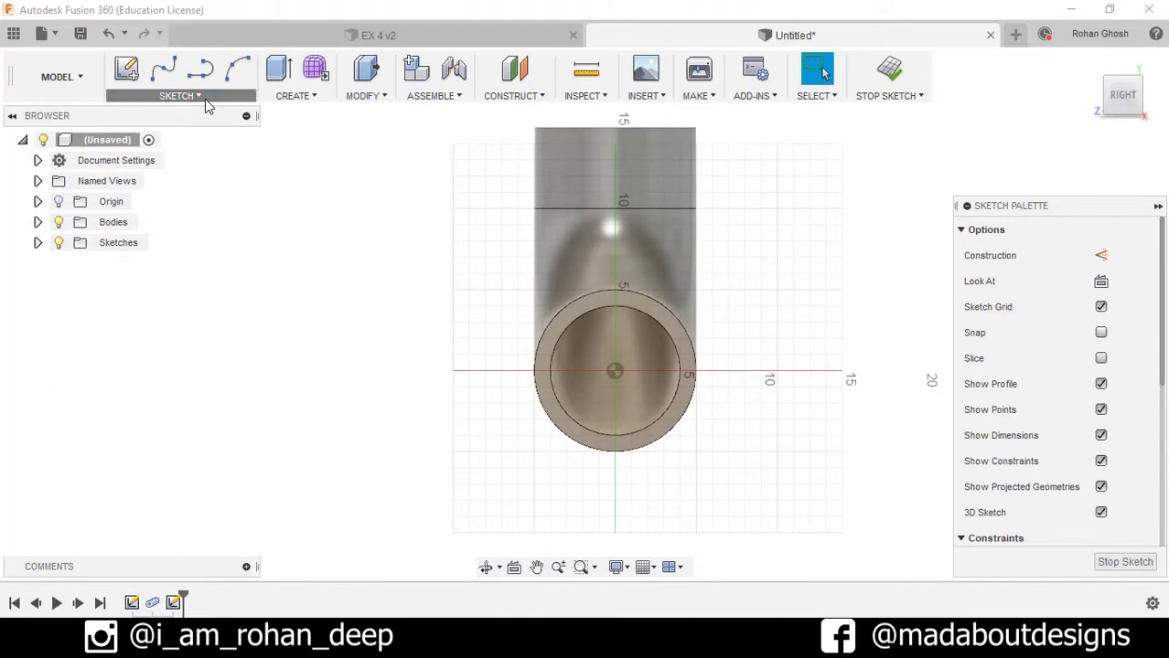
mouse_move(201, 157)
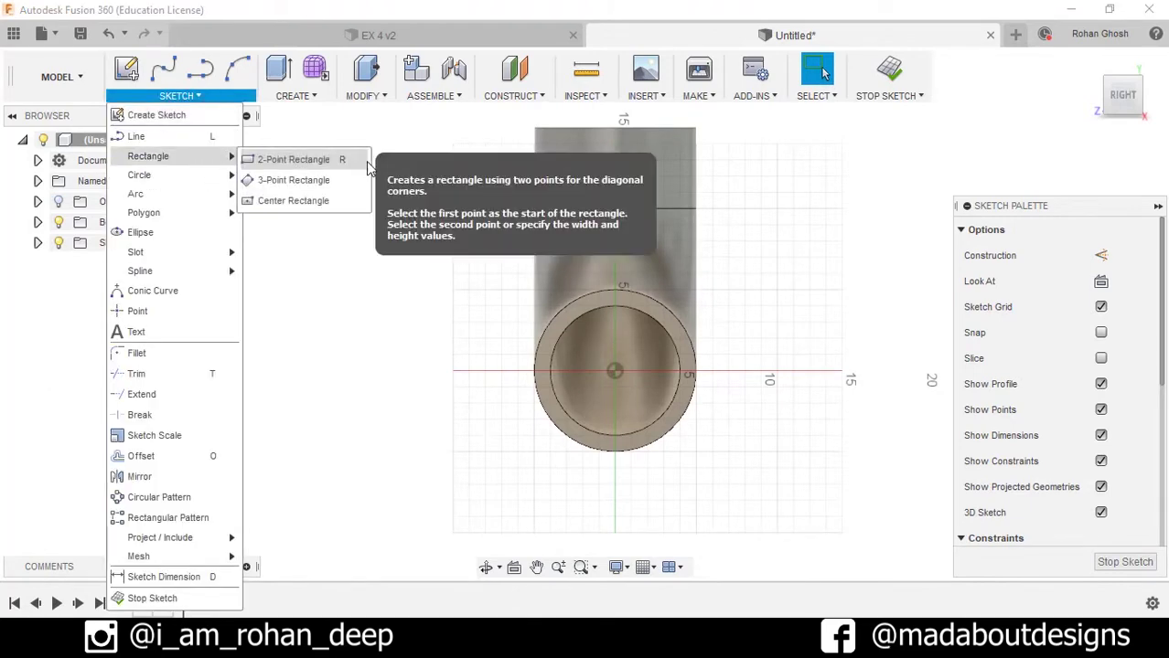
left_click(302, 201)
scroll(707, 377, "up", 3)
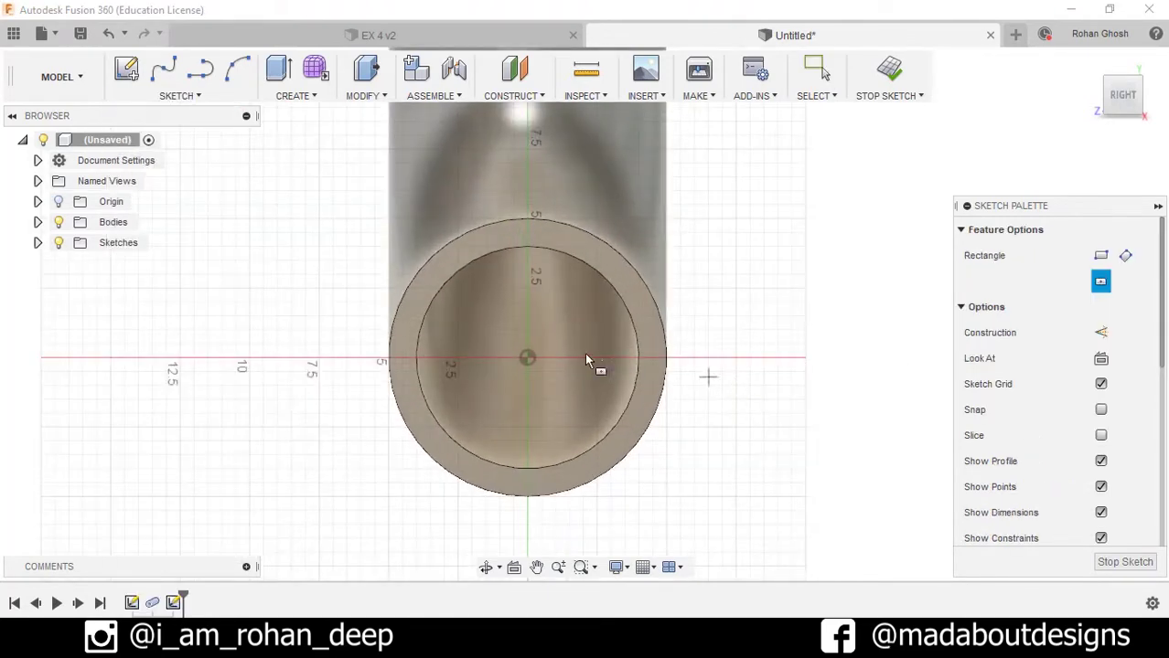
left_click(527, 358)
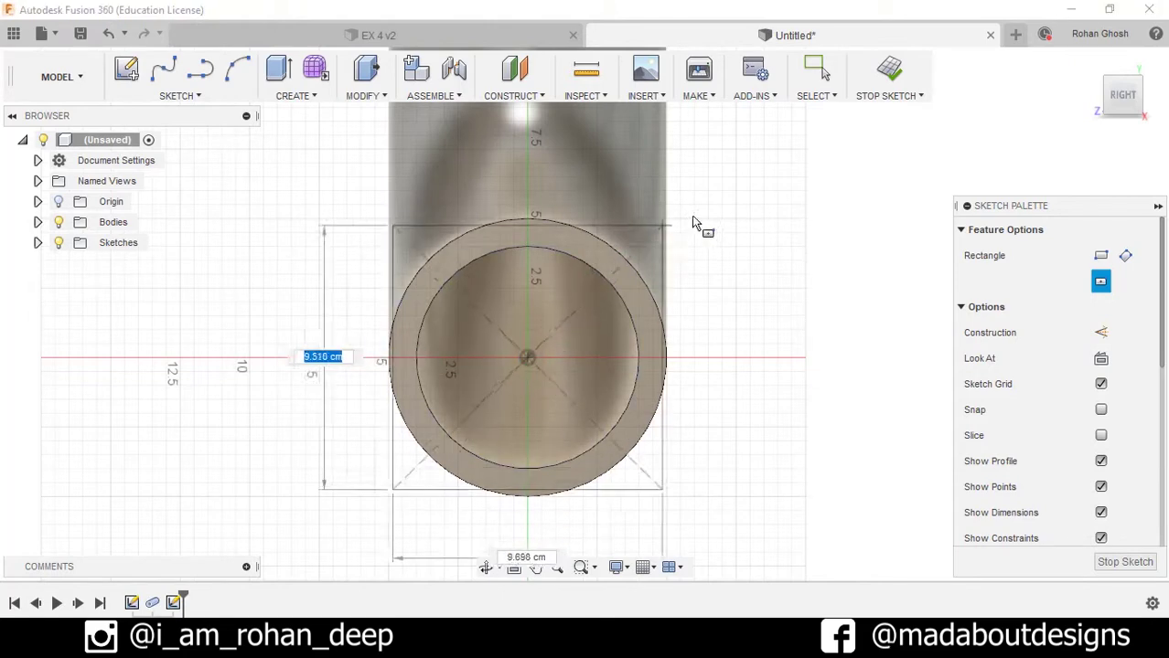
scroll(709, 219, "down", 2)
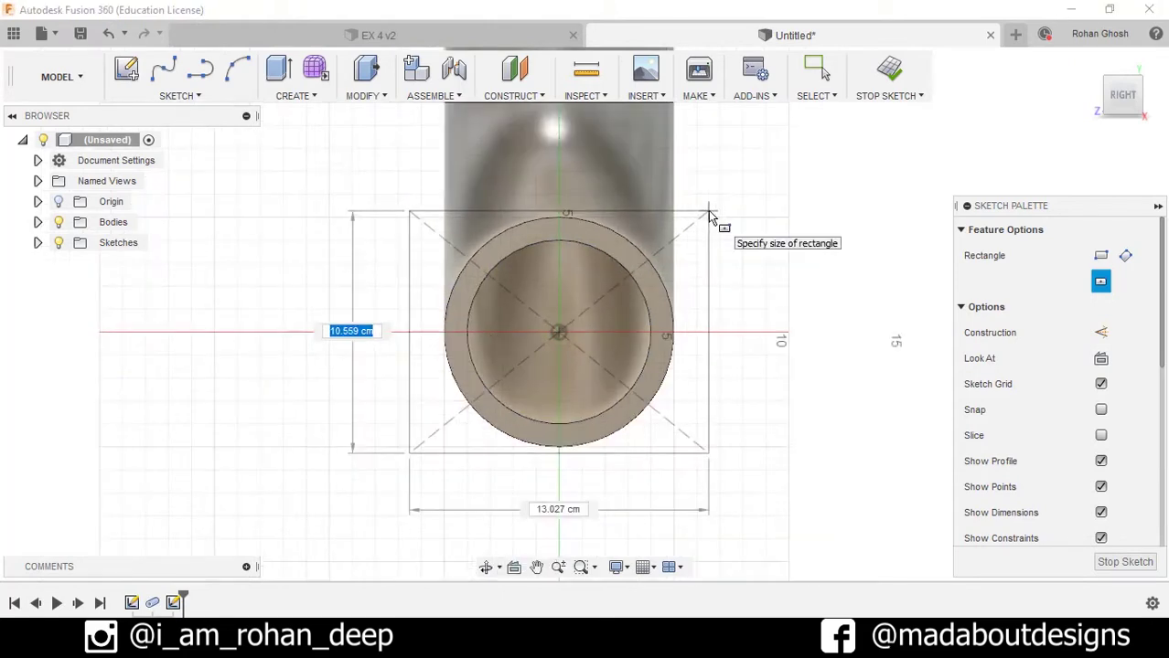
type("12")
key("Tab")
type("1")
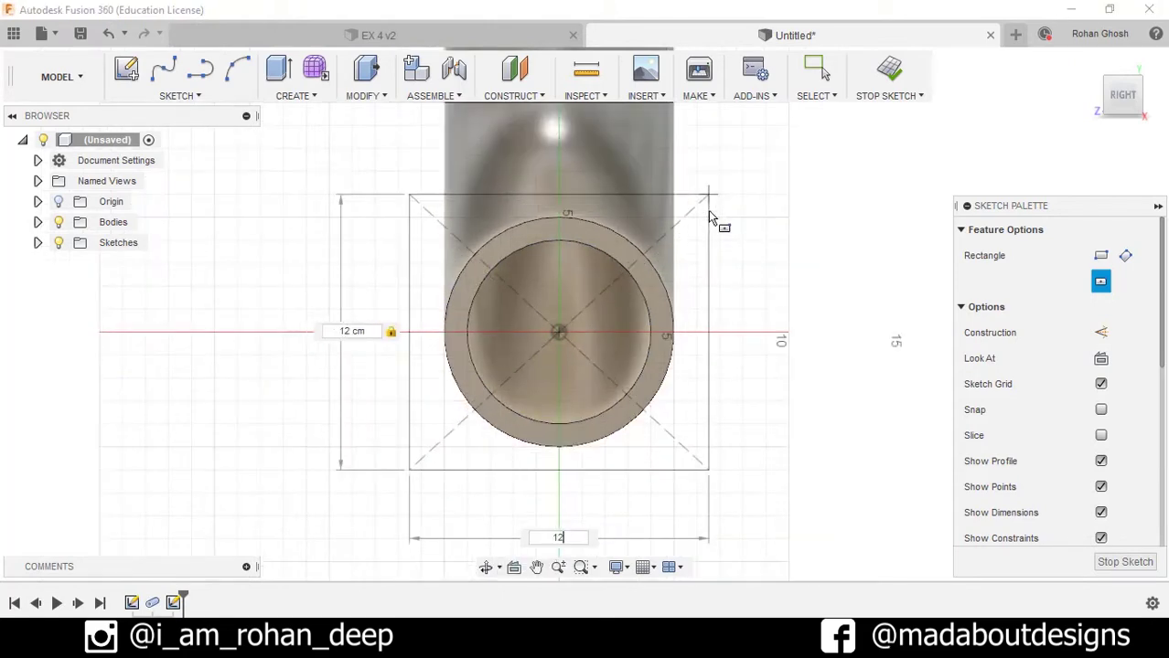
type("2")
key("Return")
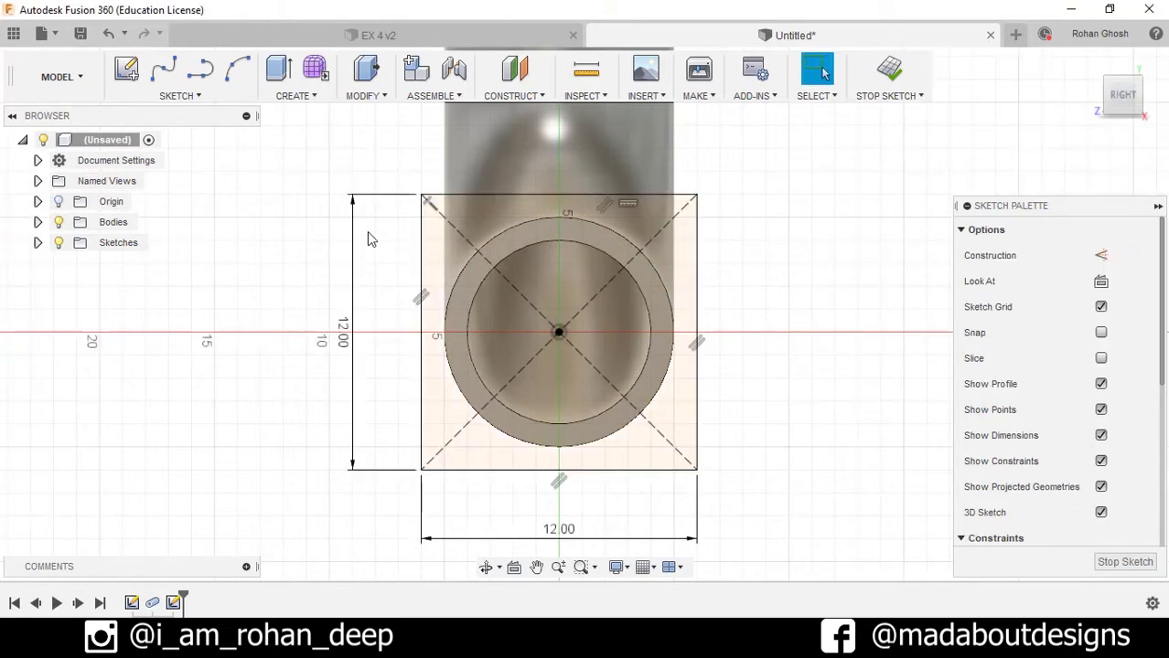
scroll(450, 227, "up", 1)
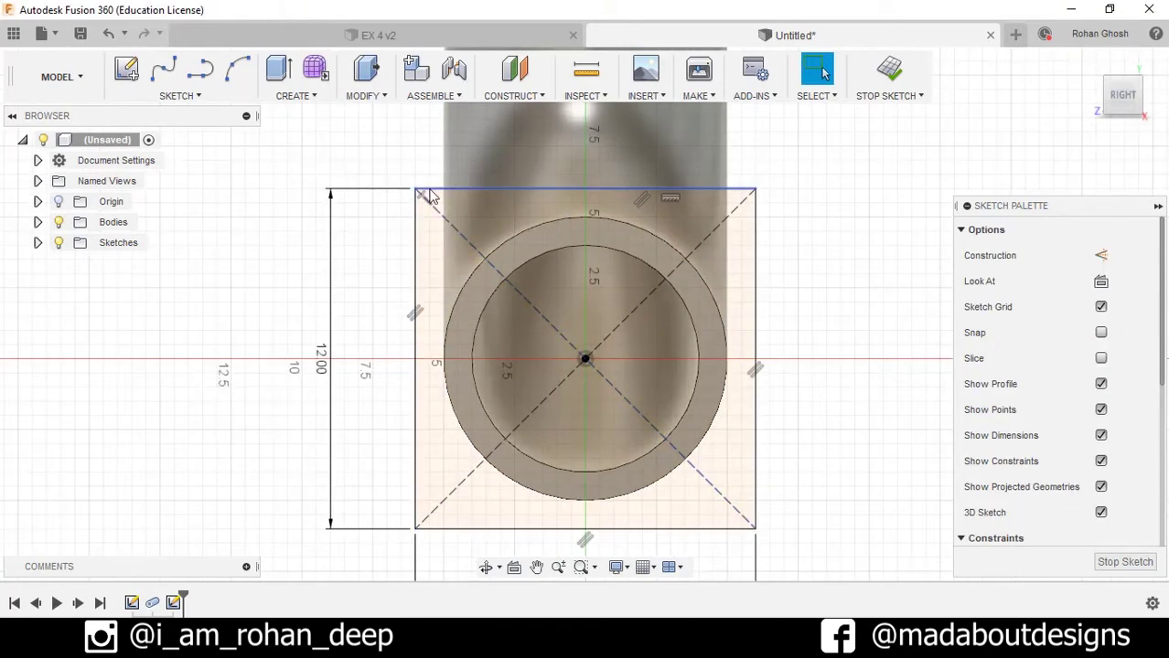
scroll(690, 311, "down", 1)
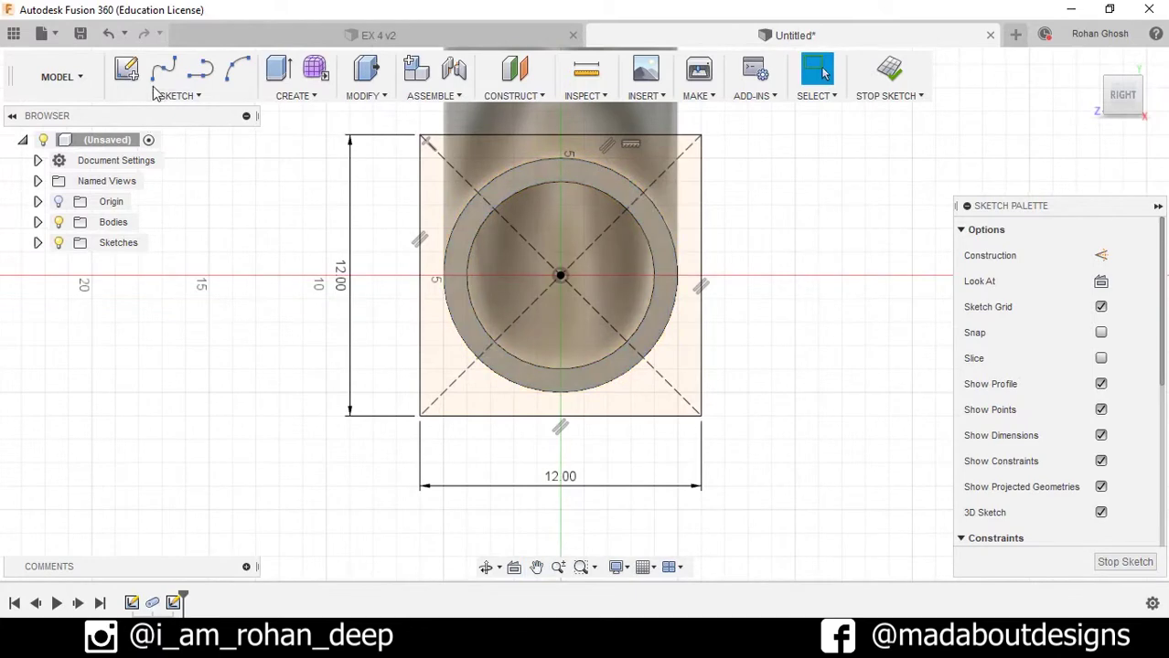
- Begin filleting the square by rounding its bottom-left corner
left_click(179, 95)
left_click(135, 353)
scroll(483, 437, "up", 2)
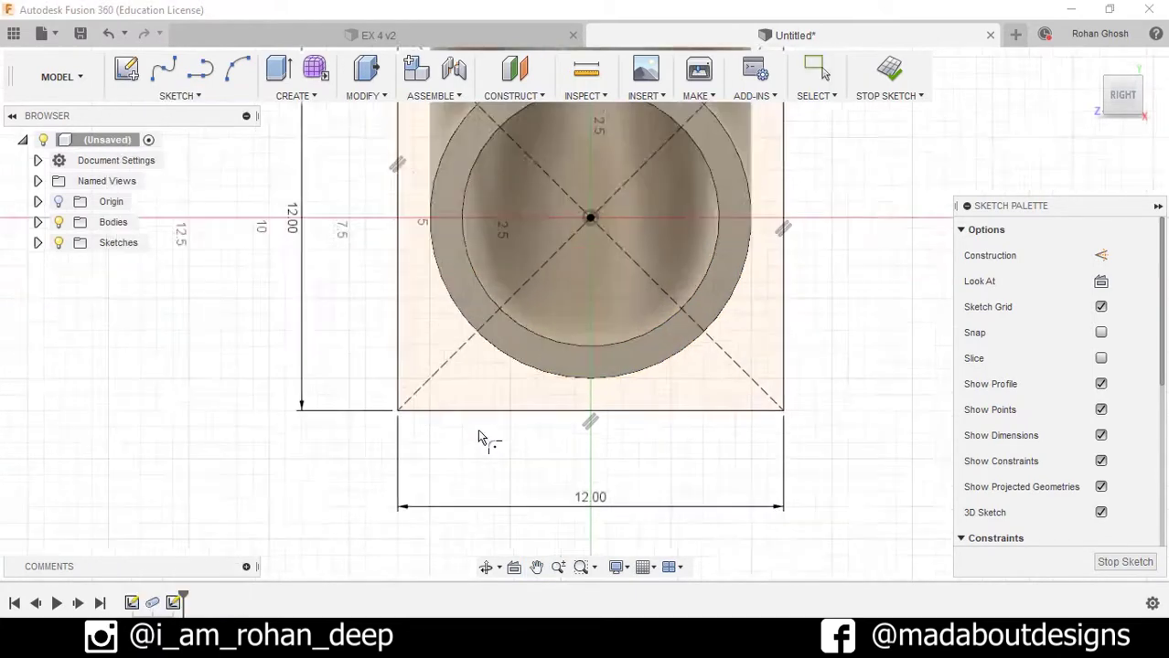
left_click(365, 398)
left_click(358, 379)
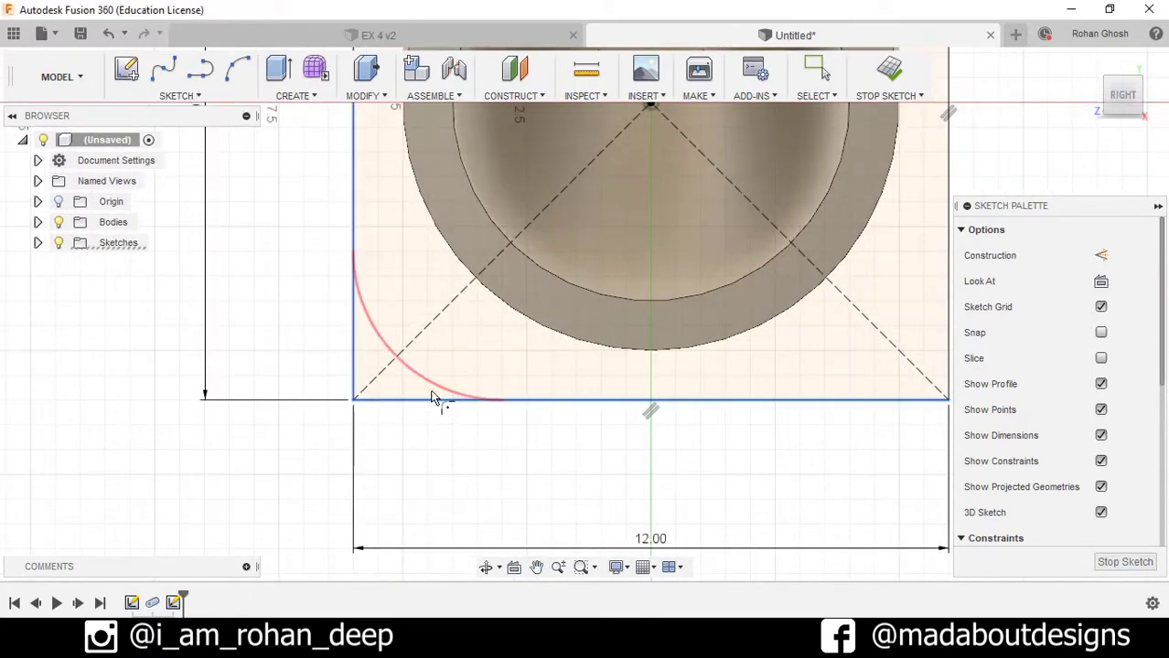
scroll(435, 399, "down", 2)
left_click(778, 395)
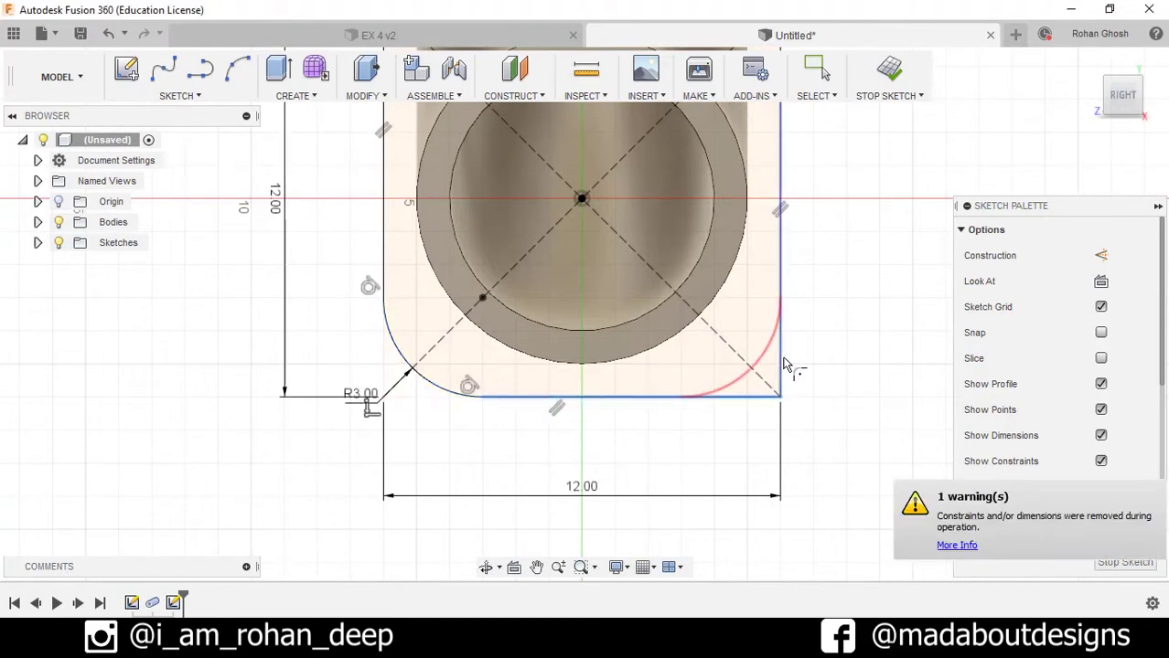
- Round the remaining square corners and apply a 1 cm radius to all four
middle_click_drag(811, 313, 788, 482)
left_click(722, 195)
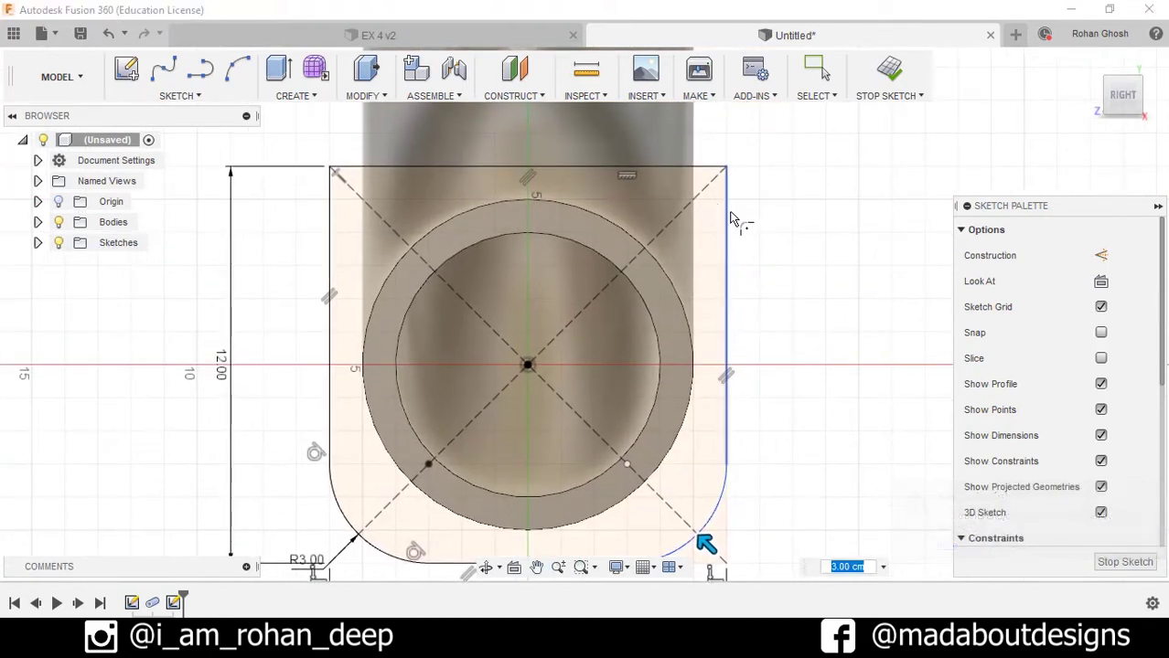
left_click(718, 188)
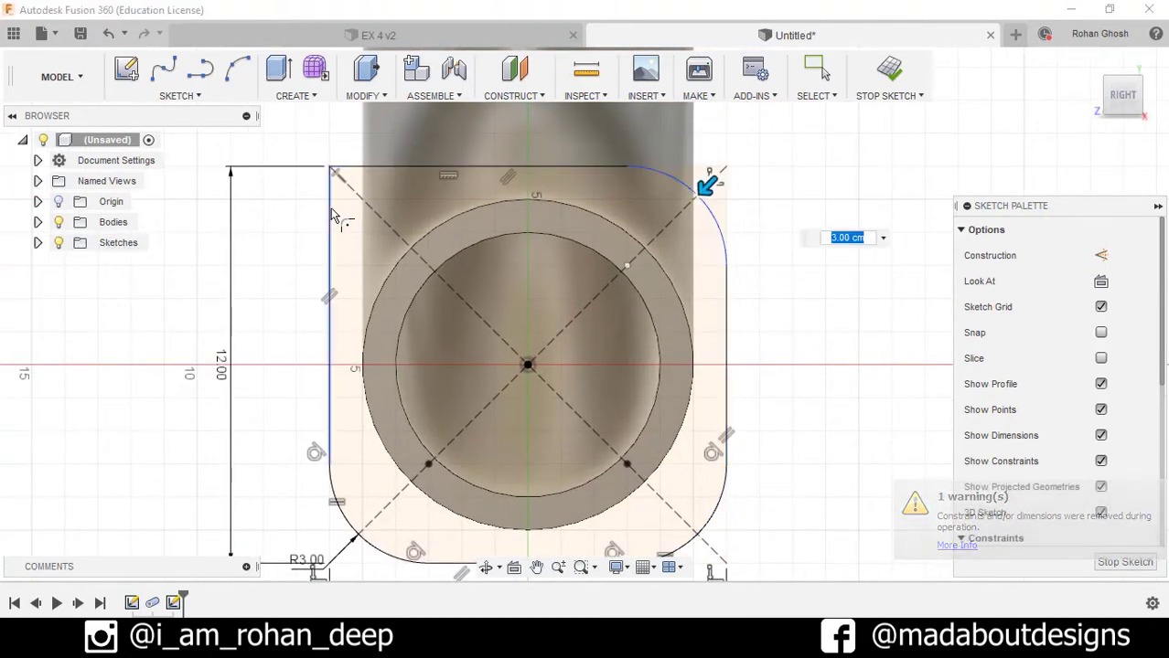
left_click(361, 199)
scroll(742, 288, "down", 2)
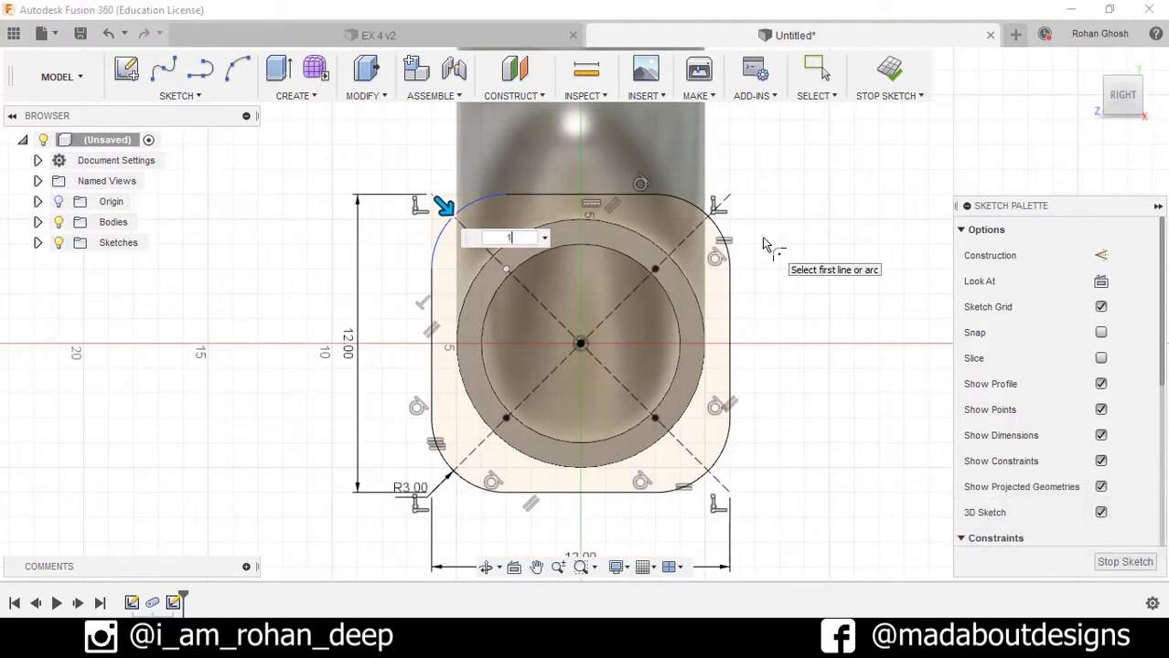
type("1")
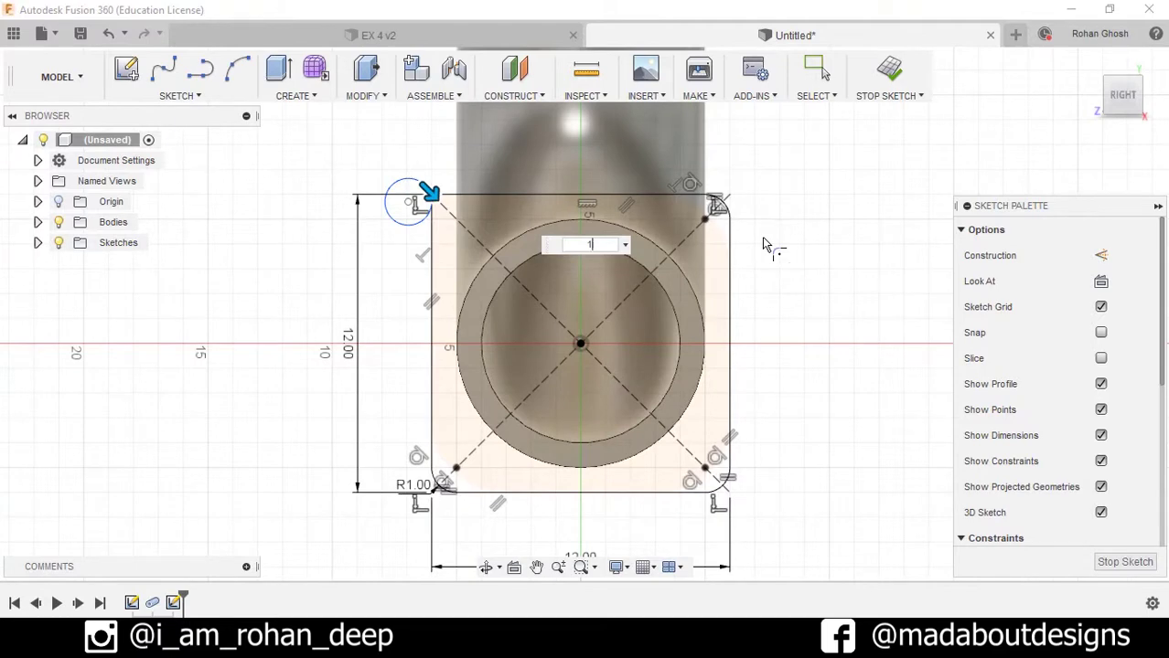
key("Return")
scroll(777, 261, "down", 2)
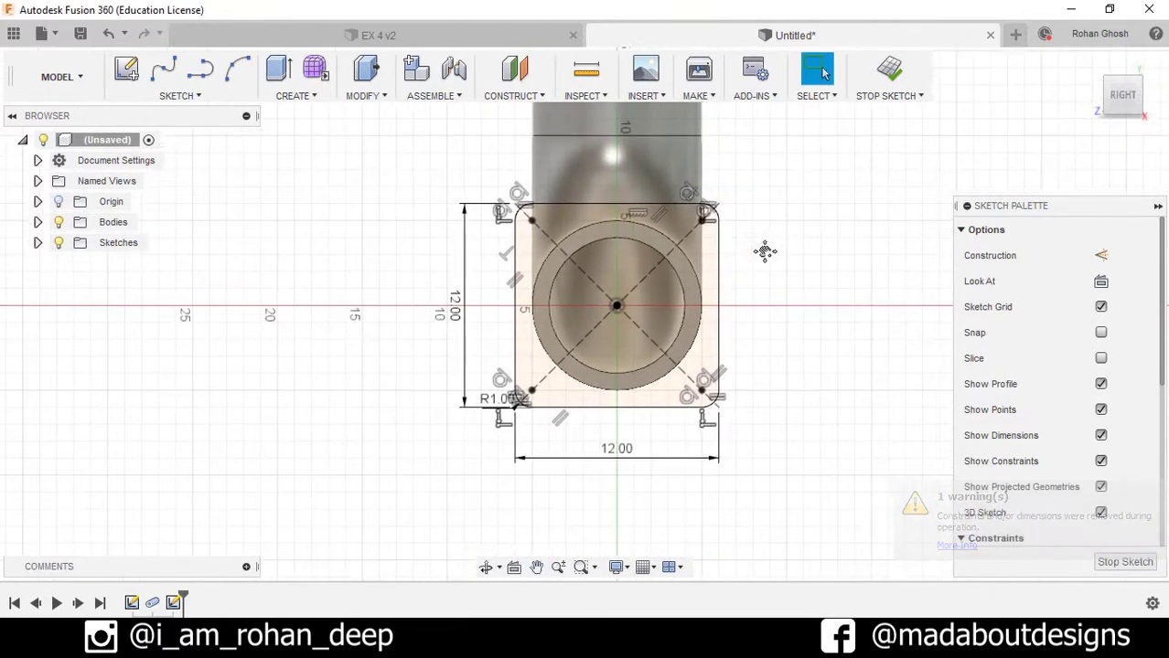
scroll(764, 252, "up", 3)
scroll(450, 231, "up", 3)
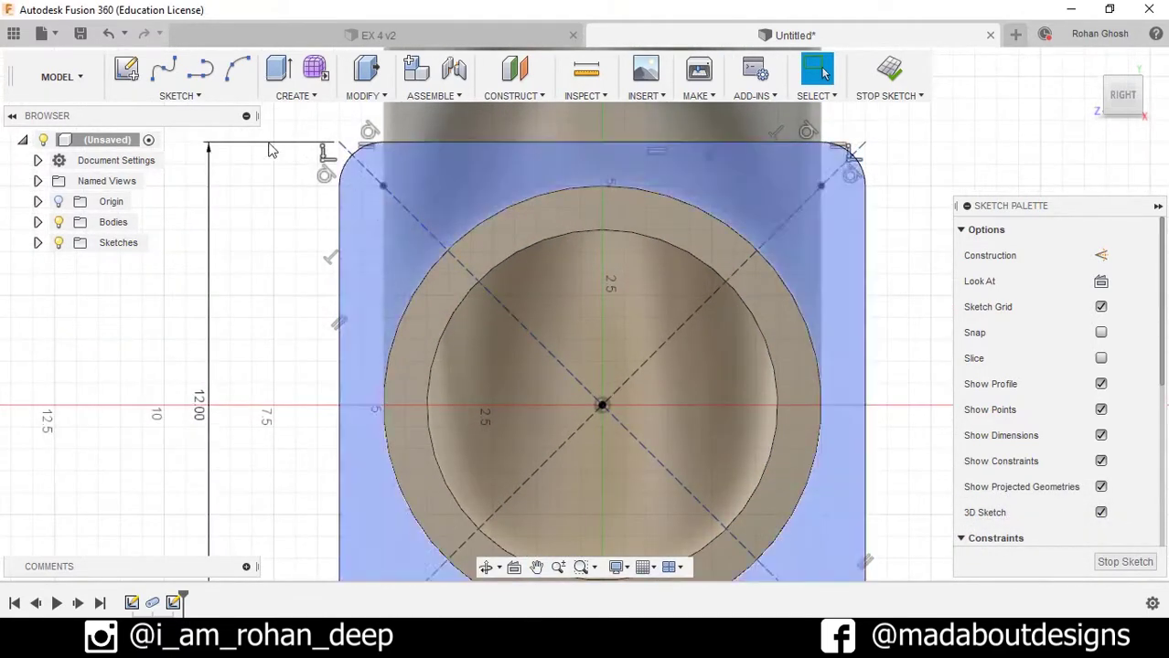
- Draw a Ø1.25 bolt-hole circle centred on the diagonal construction line
left_click(177, 96)
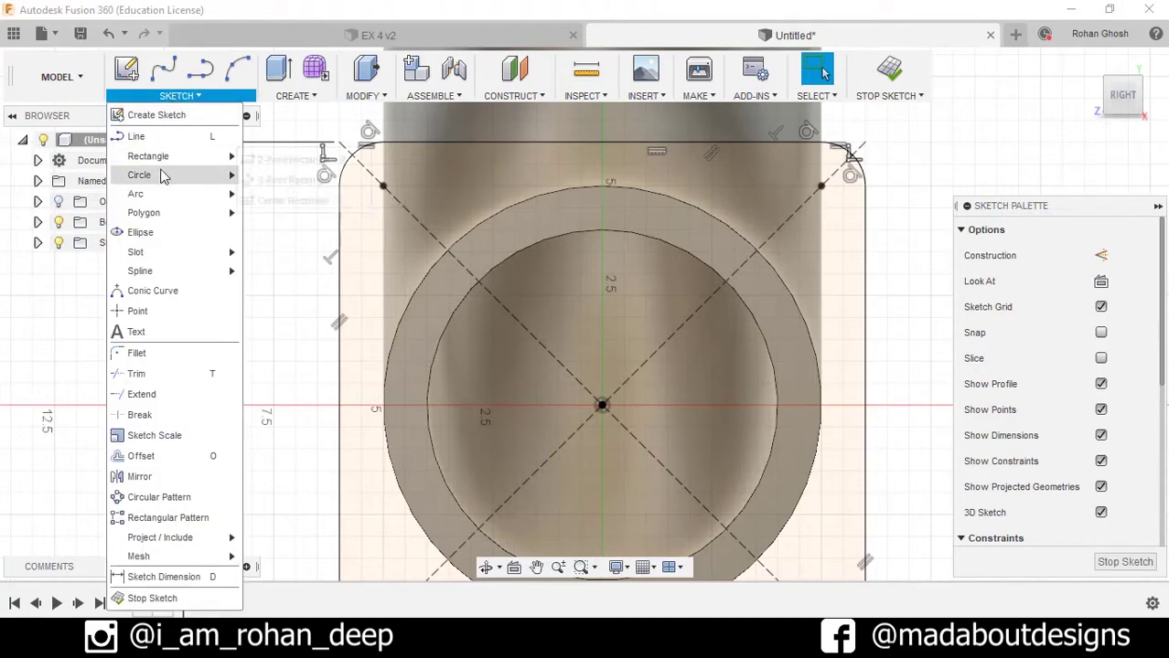
mouse_move(161, 179)
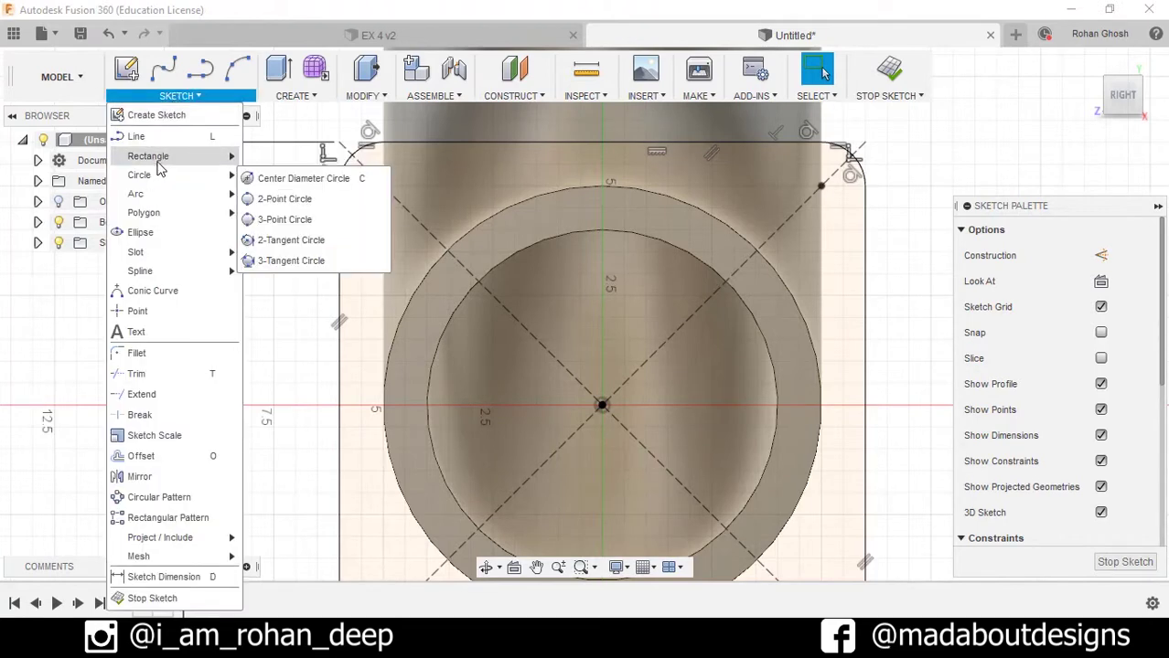
left_click(274, 181)
scroll(416, 192, "up", 3)
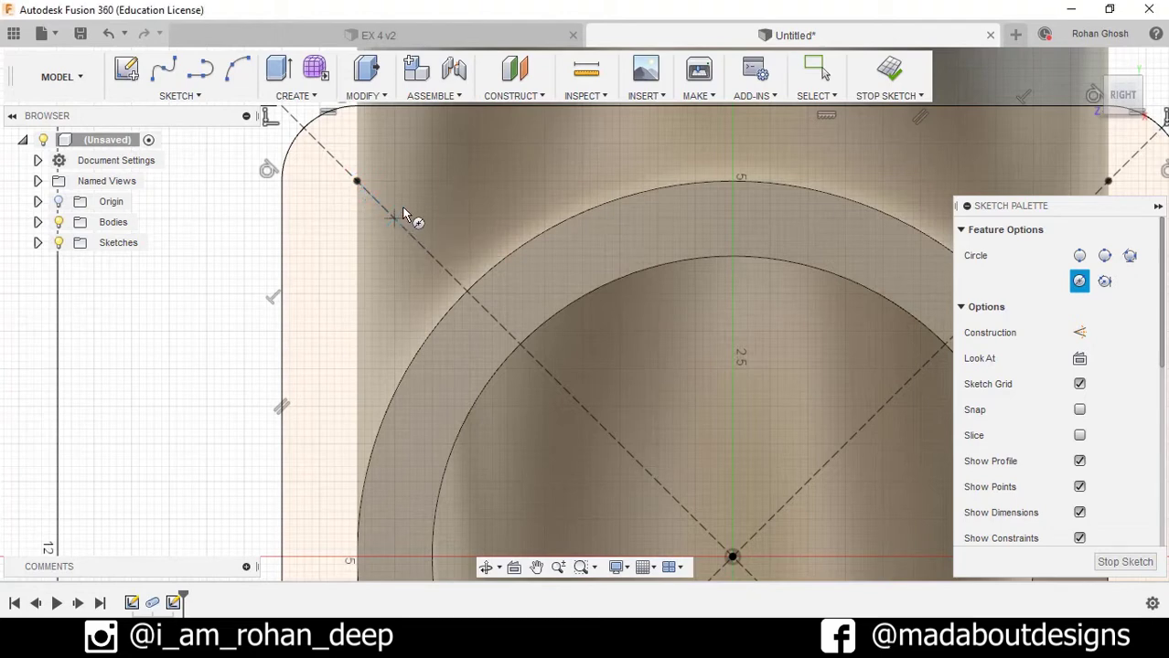
left_click(394, 218)
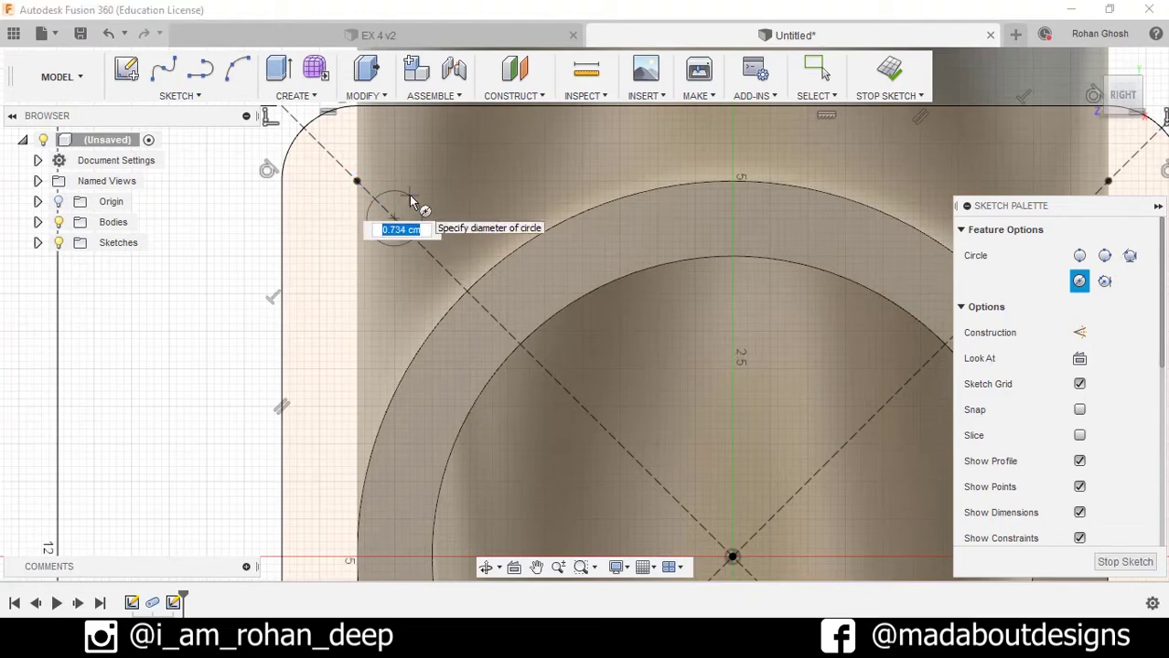
type("1.25")
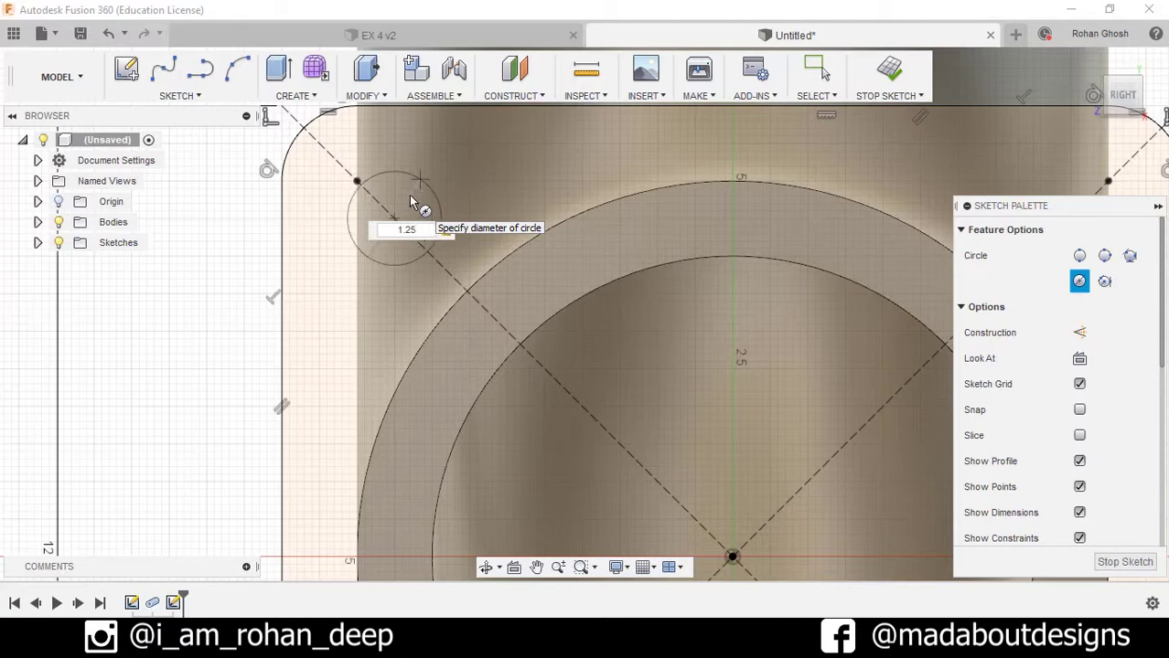
key("Return")
key("Escape")
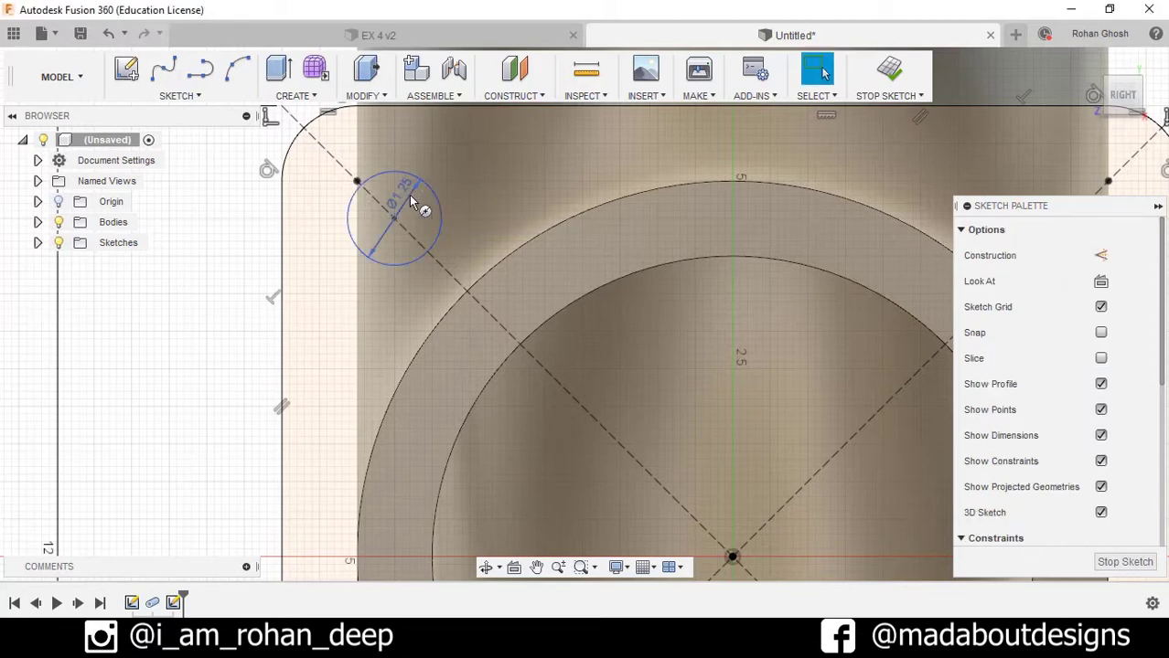
- Dimension the hole centre 1.50 from the flange's left edge
left_click(198, 98)
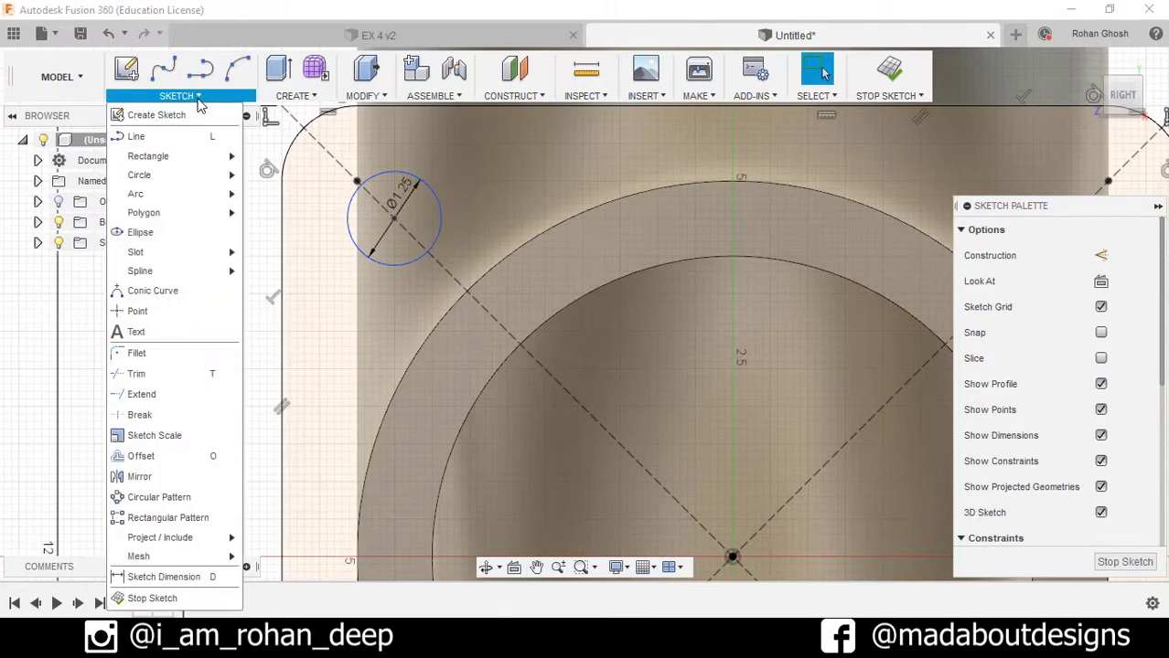
left_click(160, 574)
scroll(383, 170, "up", 3)
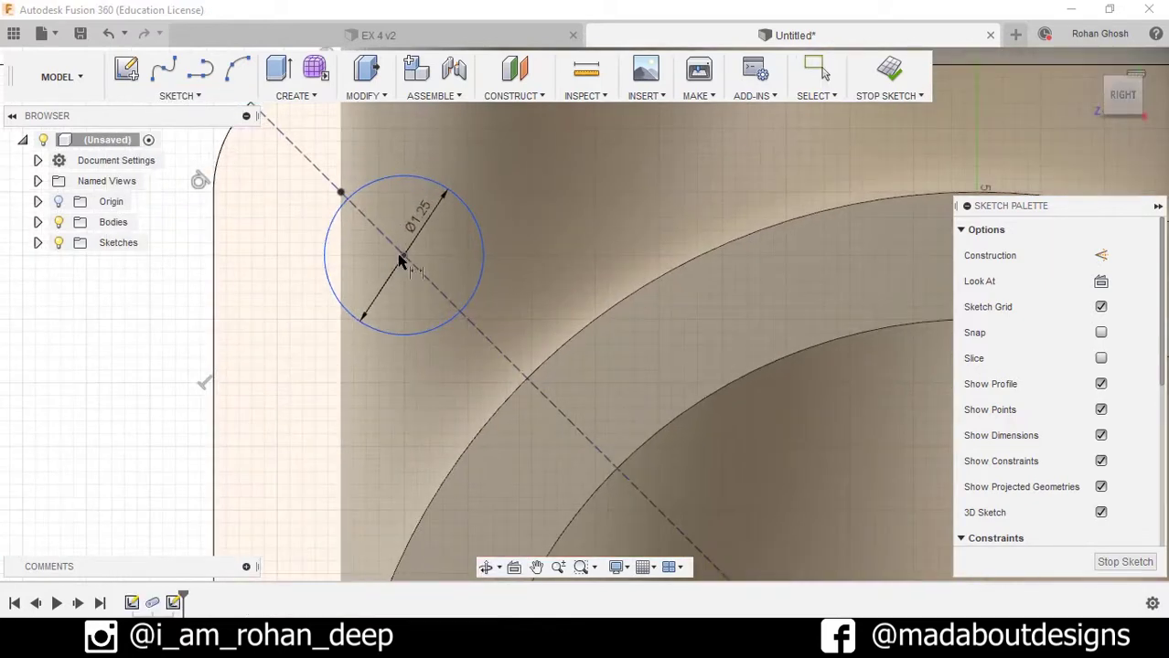
left_click(403, 257)
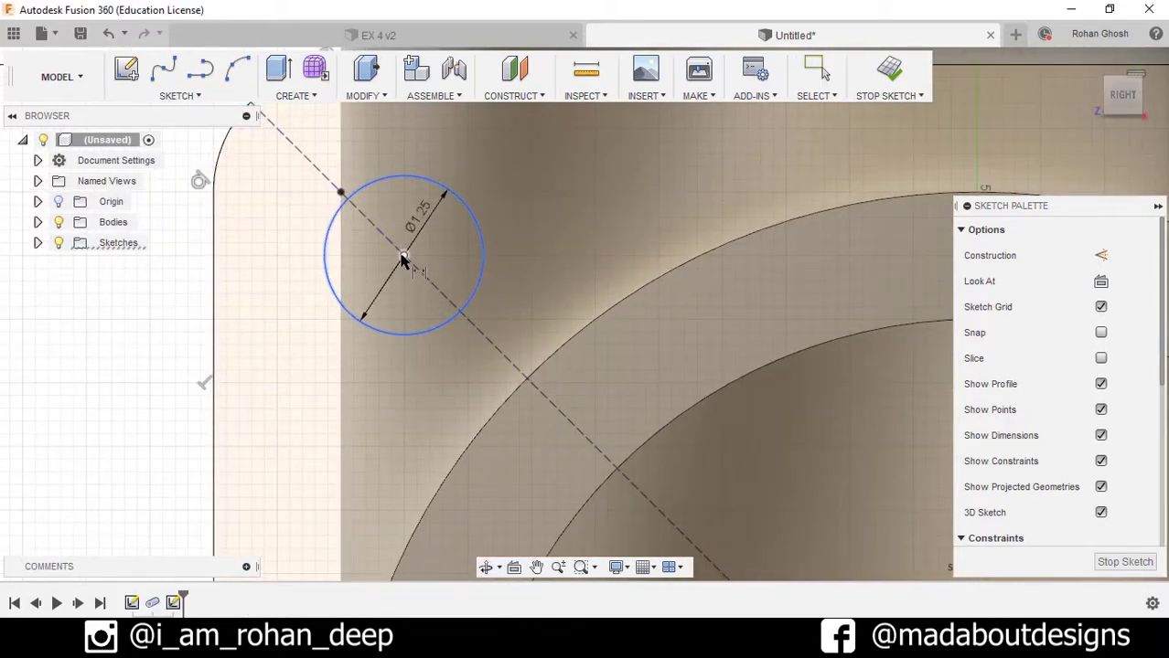
left_click(212, 271)
scroll(261, 295, "down", 2)
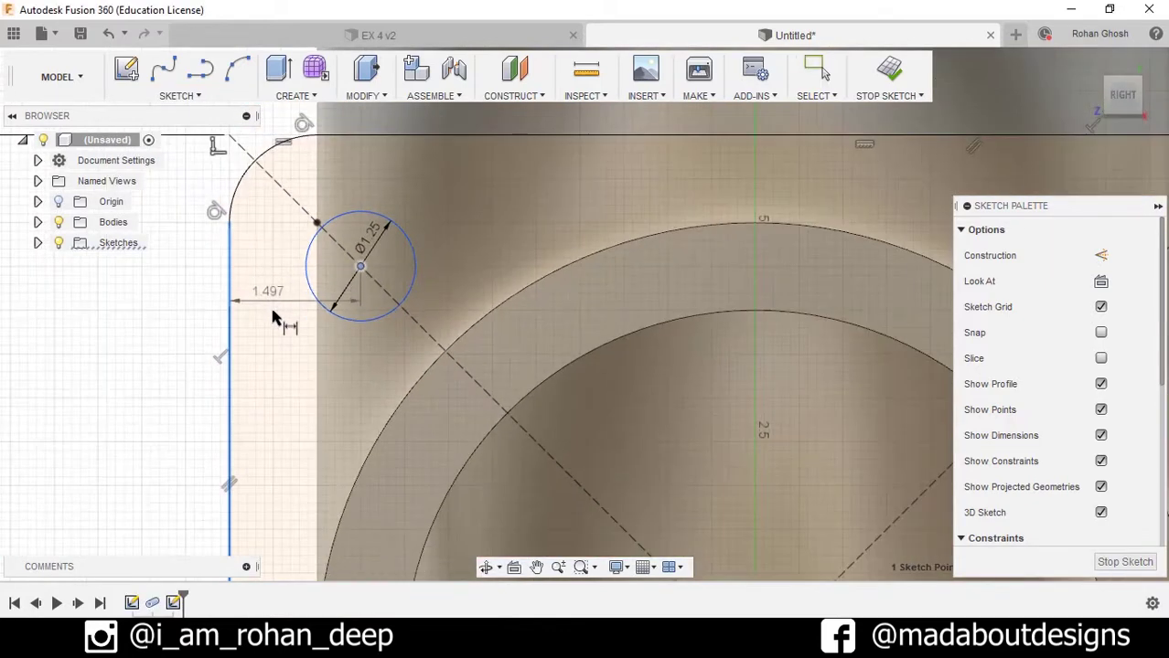
left_click(289, 359)
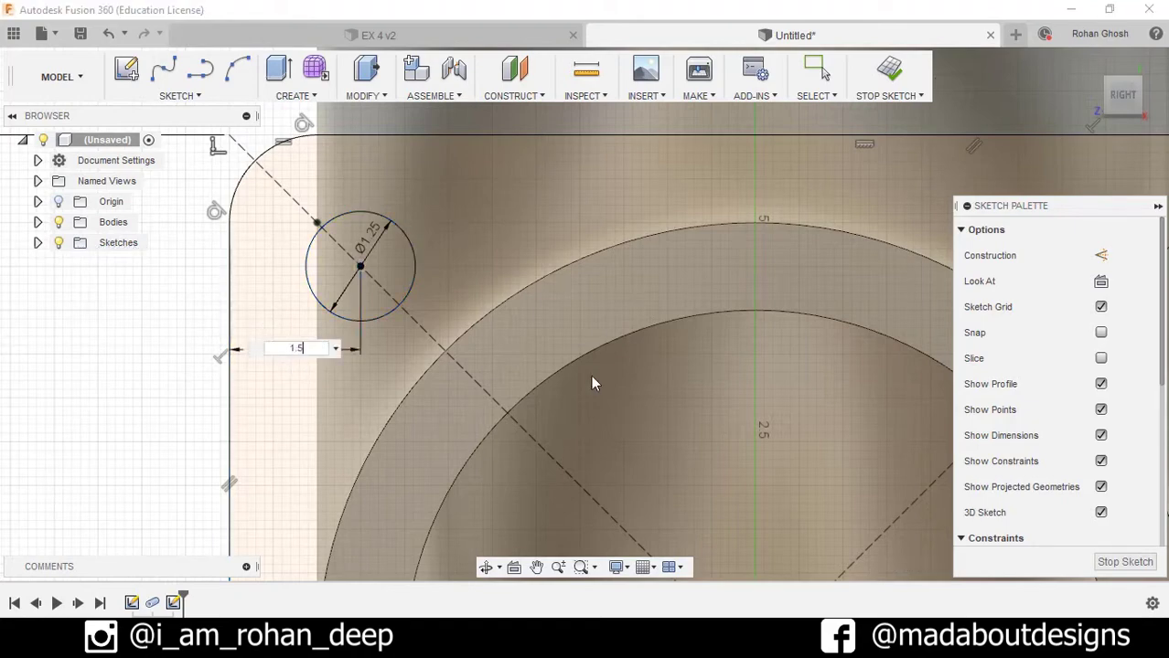
type("1.5")
key("Return")
scroll(591, 379, "down", 2)
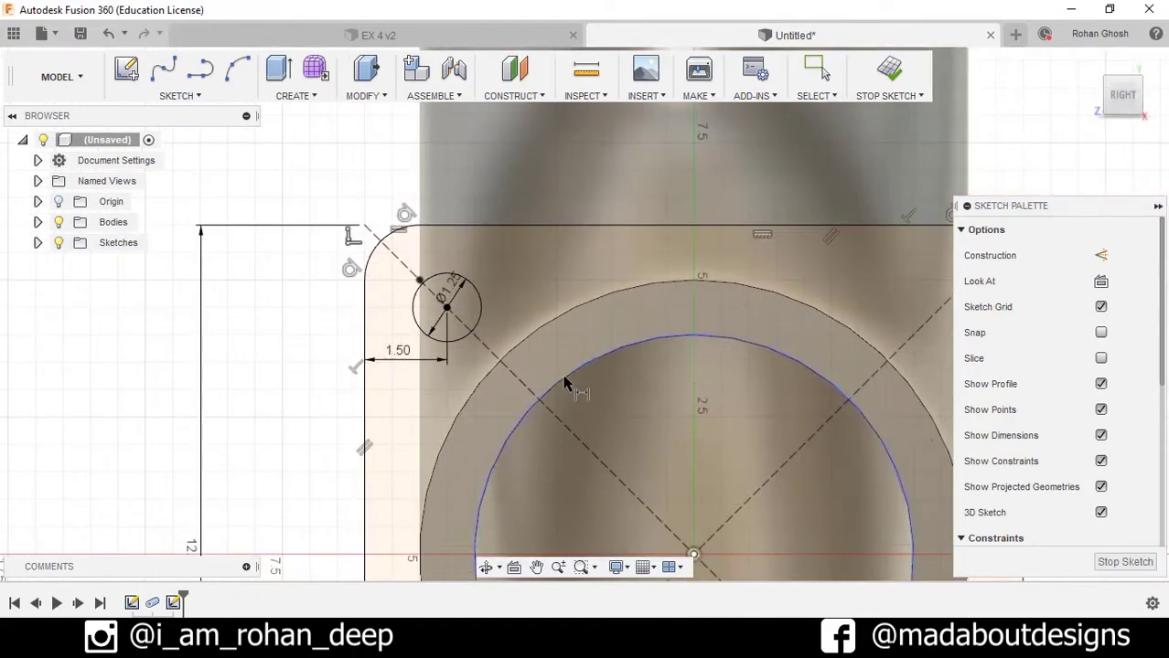
scroll(564, 385, "down", 2)
middle_click_drag(510, 403, 451, 248)
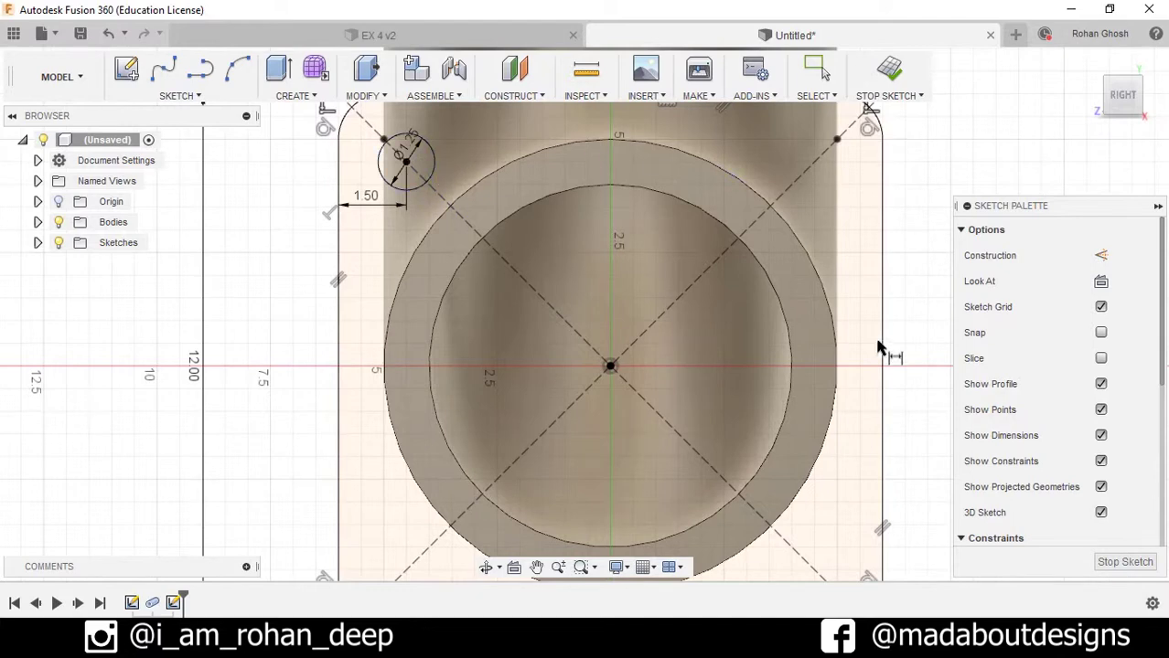
scroll(631, 377, "up", 2)
scroll(611, 364, "down", 2)
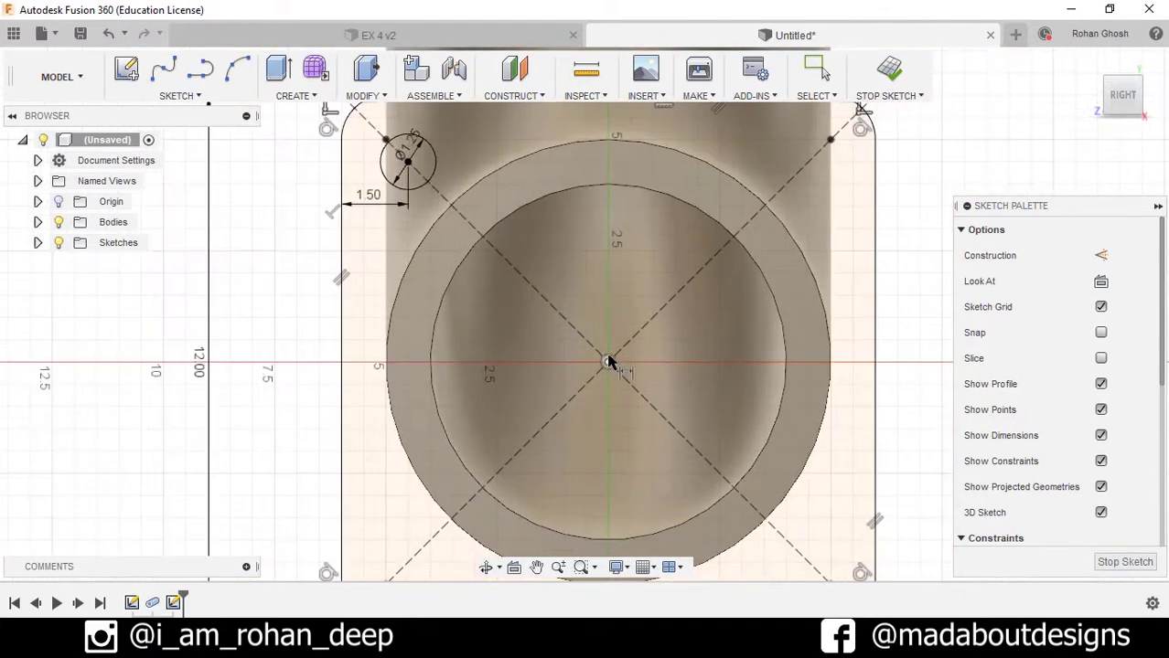
- Circular-pattern the bolt-hole circle 4 times about the pipe's centre point
left_click(182, 96)
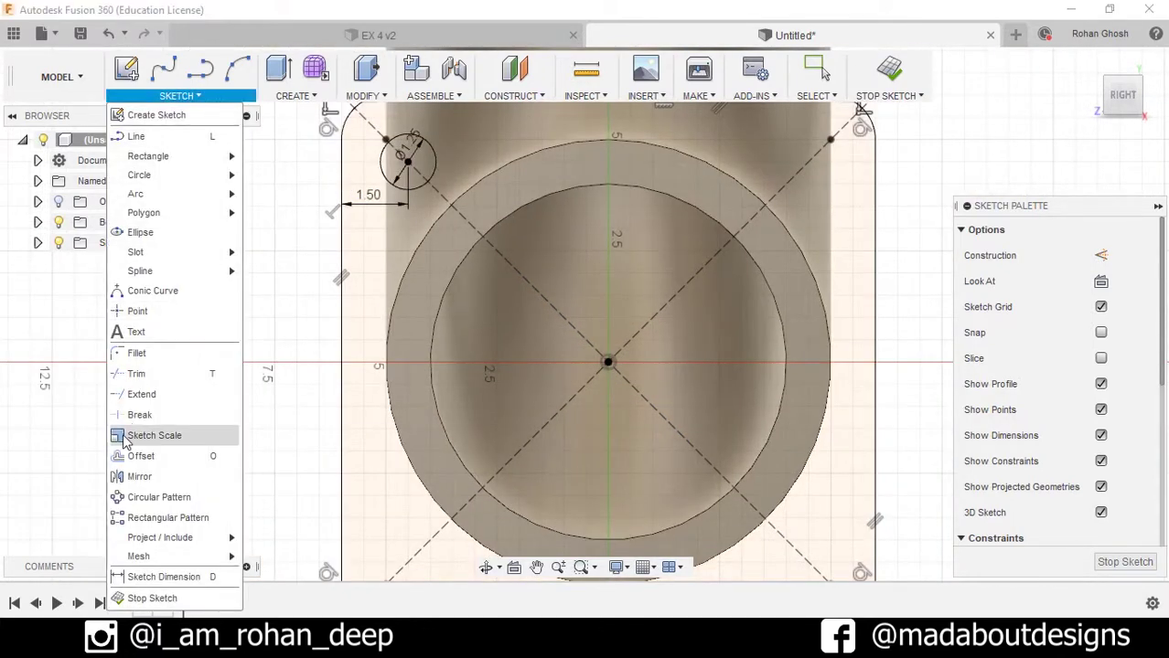
left_click(158, 496)
scroll(621, 259, "up", 3)
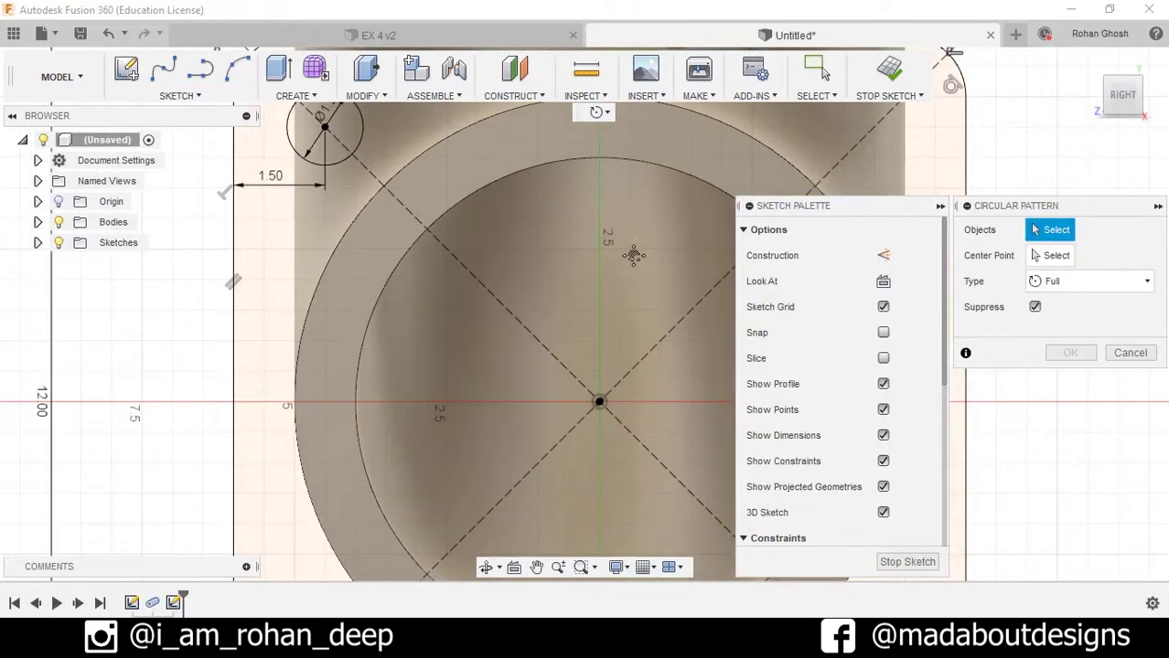
left_click(454, 202)
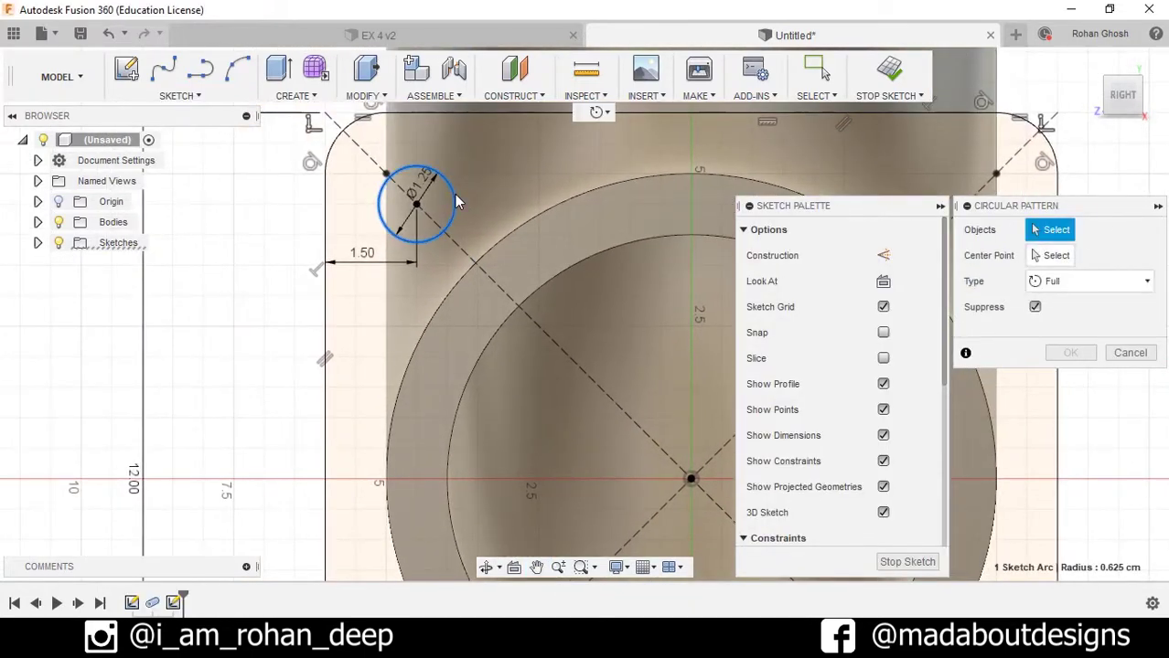
scroll(621, 290, "down", 2)
left_click(1036, 258)
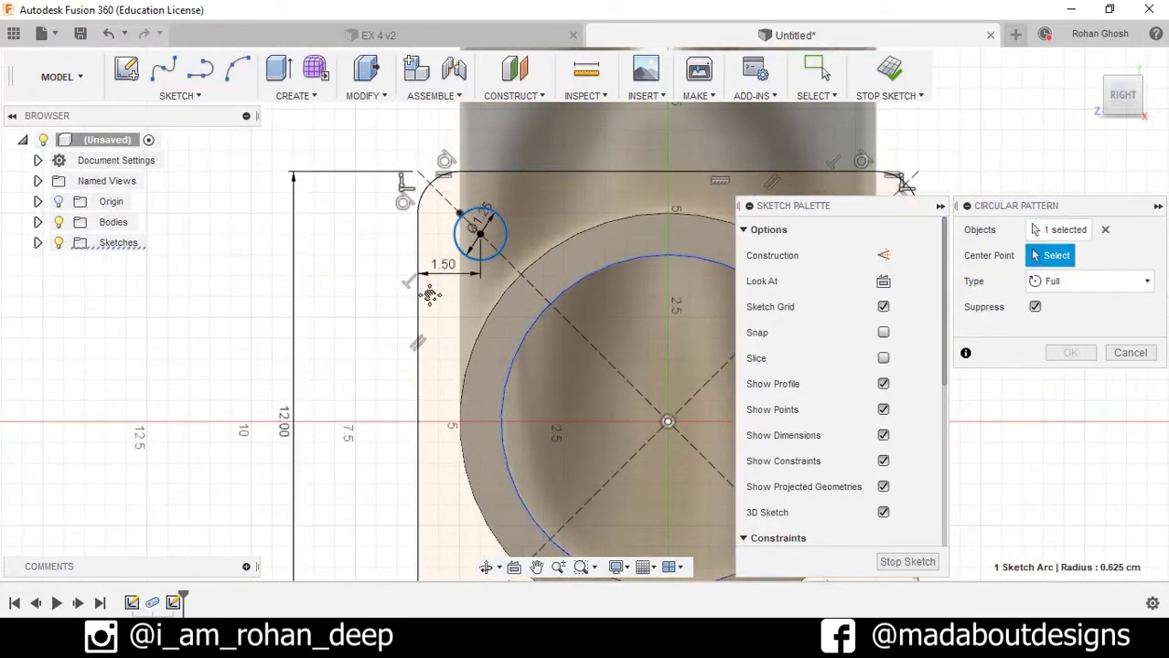
middle_click_drag(659, 406, 549, 323)
left_click(559, 341)
scroll(559, 341, "down", 2)
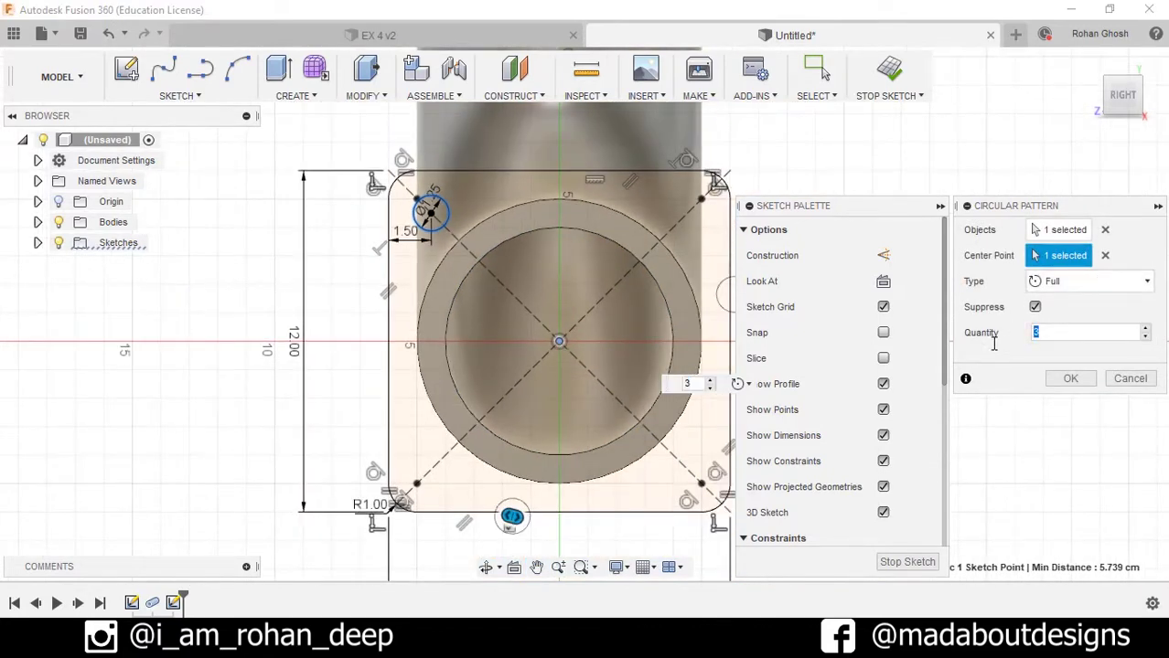
left_click(1067, 380)
scroll(860, 413, "down", 2)
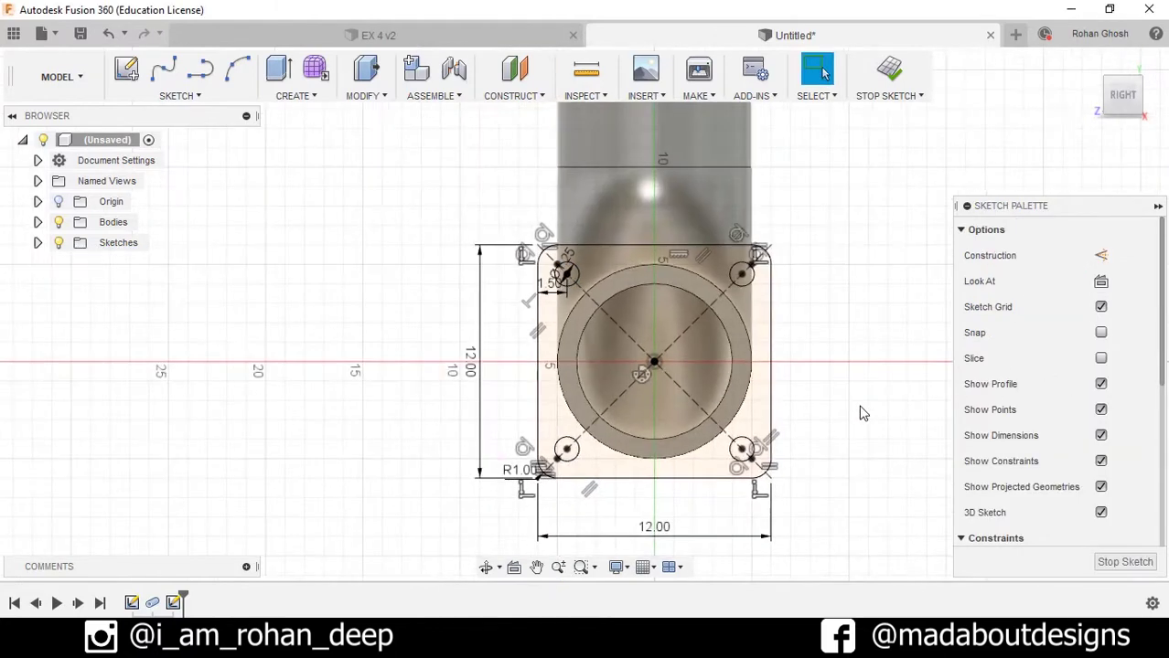
middle_click_drag(830, 413, 811, 400, "shift")
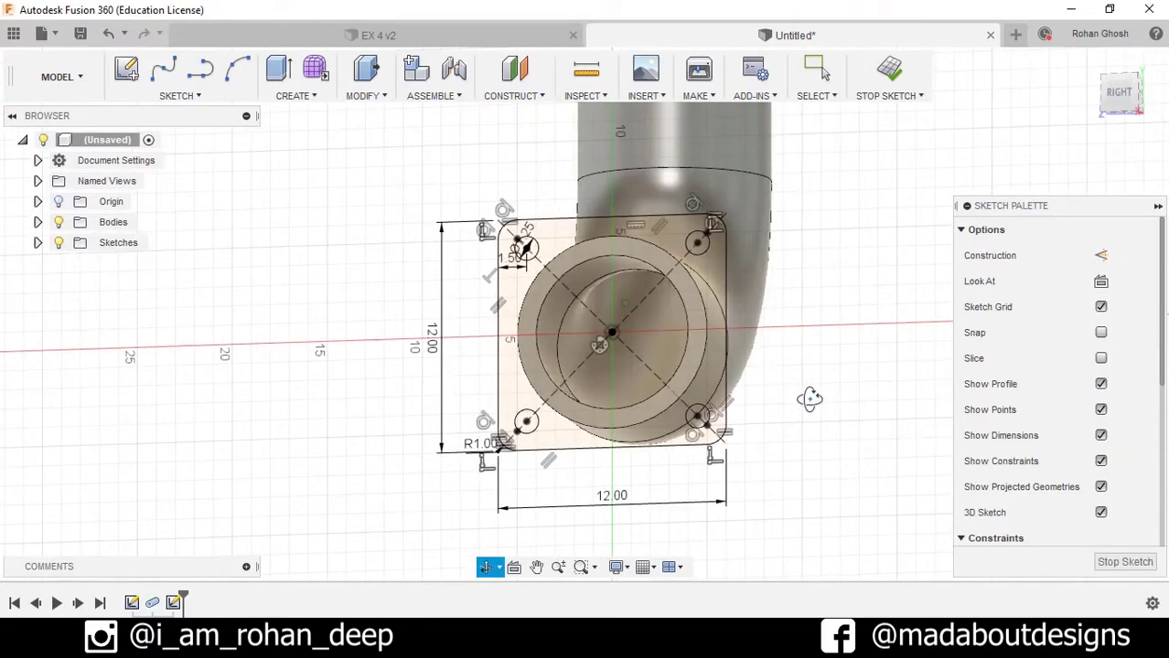
- Extrude the flange plate and hole profiles 1 cm, joined onto the pipe end
left_click(901, 77)
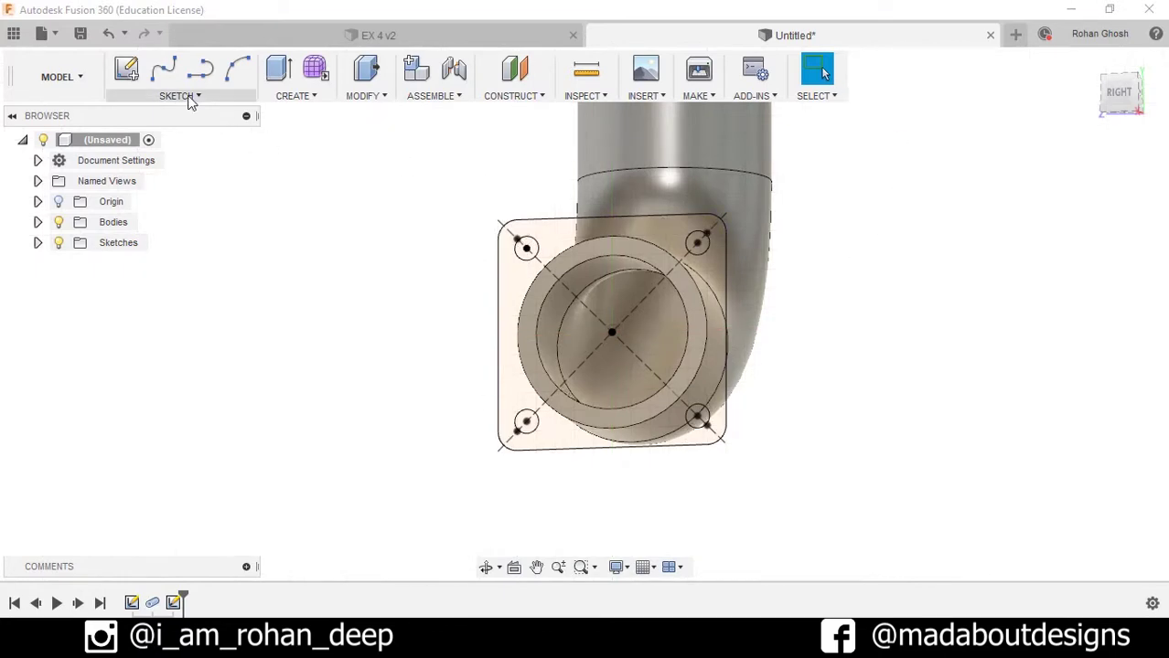
left_click(291, 95)
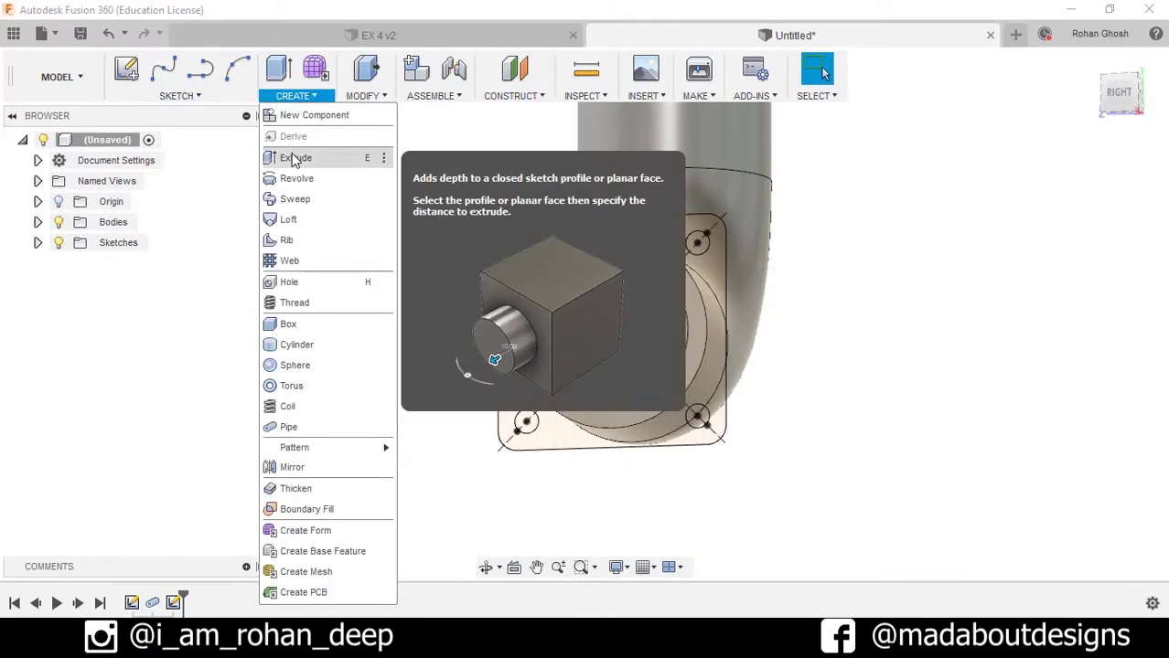
left_click(292, 155)
middle_click_drag(347, 292, 407, 327, "shift")
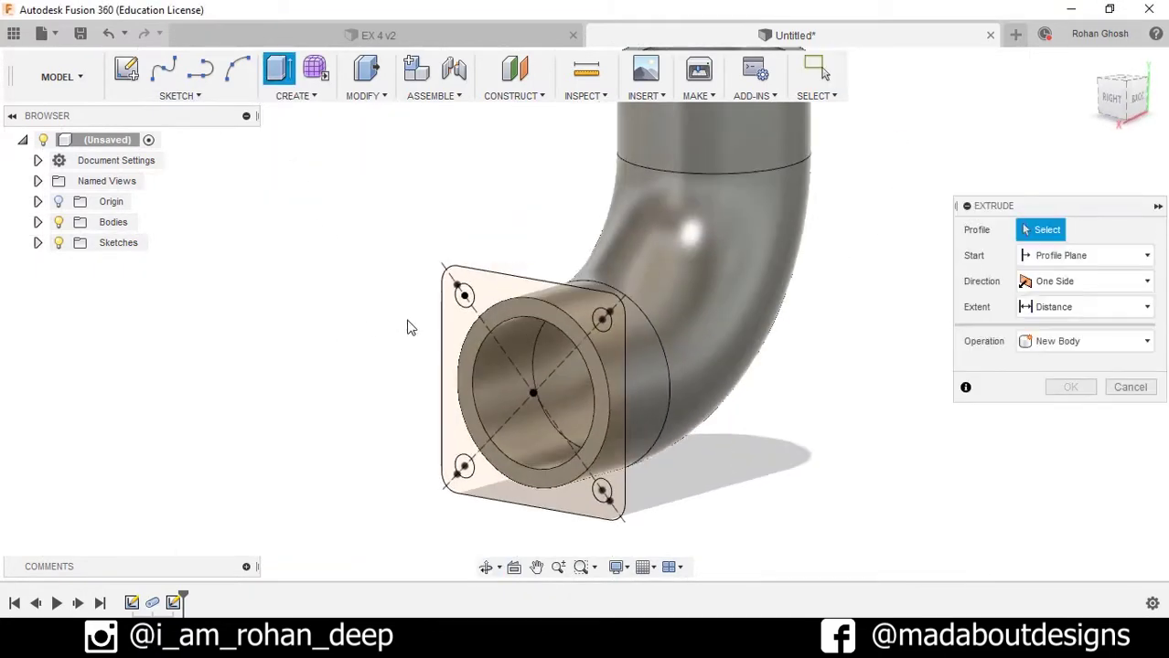
left_click(482, 302)
left_click(558, 316)
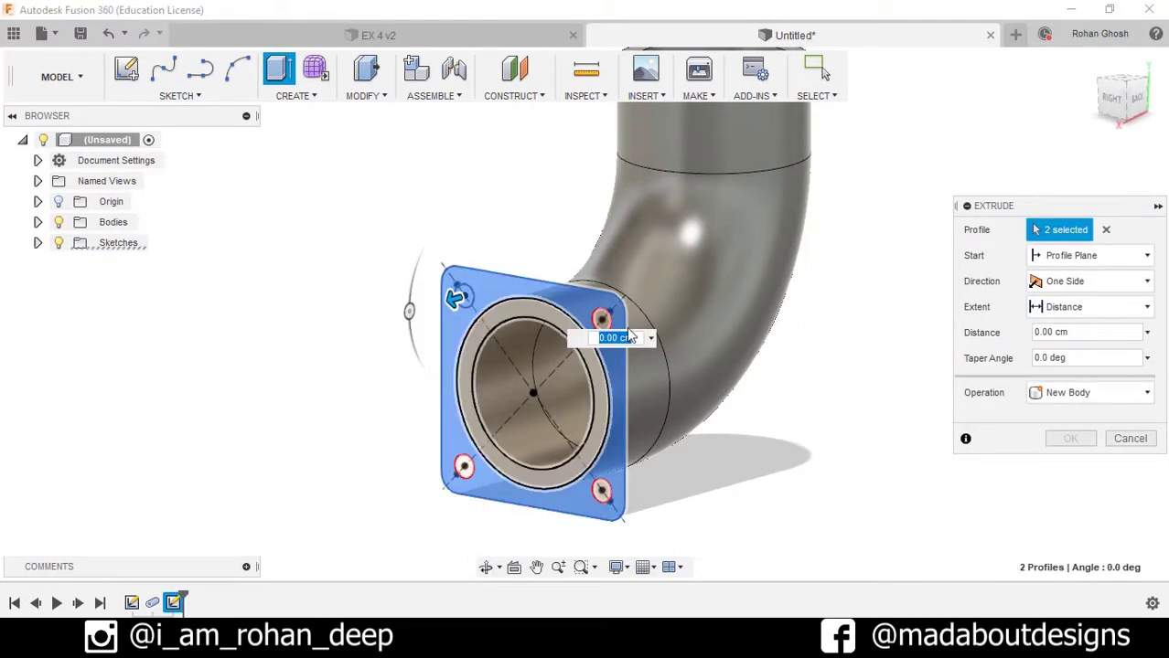
left_click(605, 320)
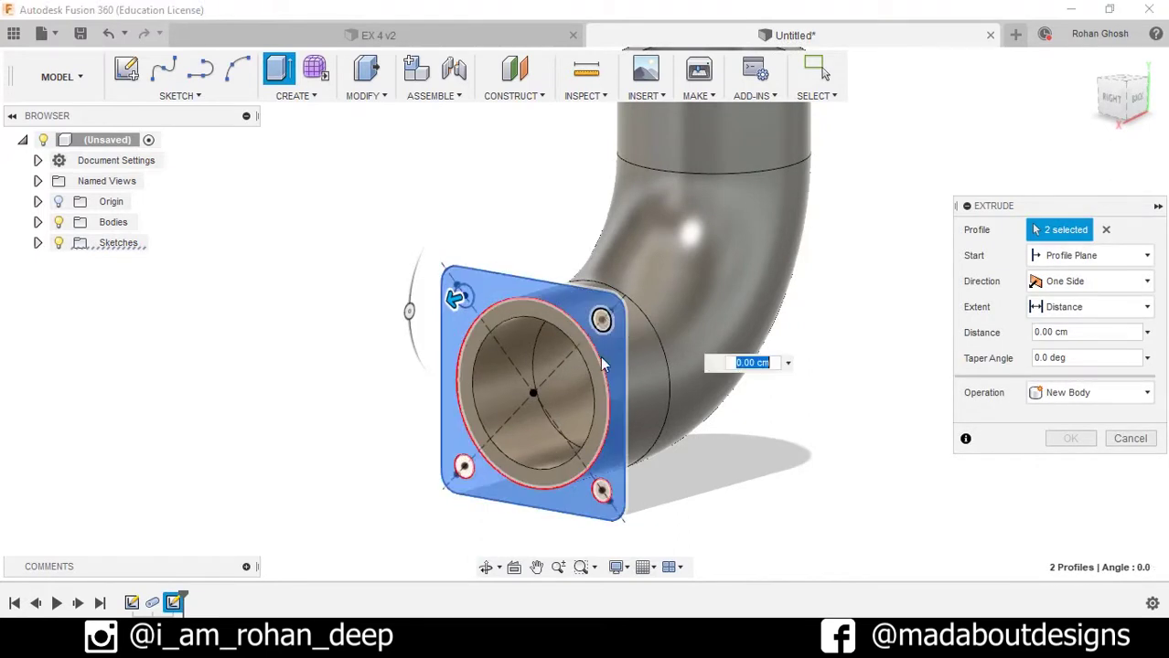
left_click(600, 494)
scroll(600, 430, "up", 2)
left_click(403, 482)
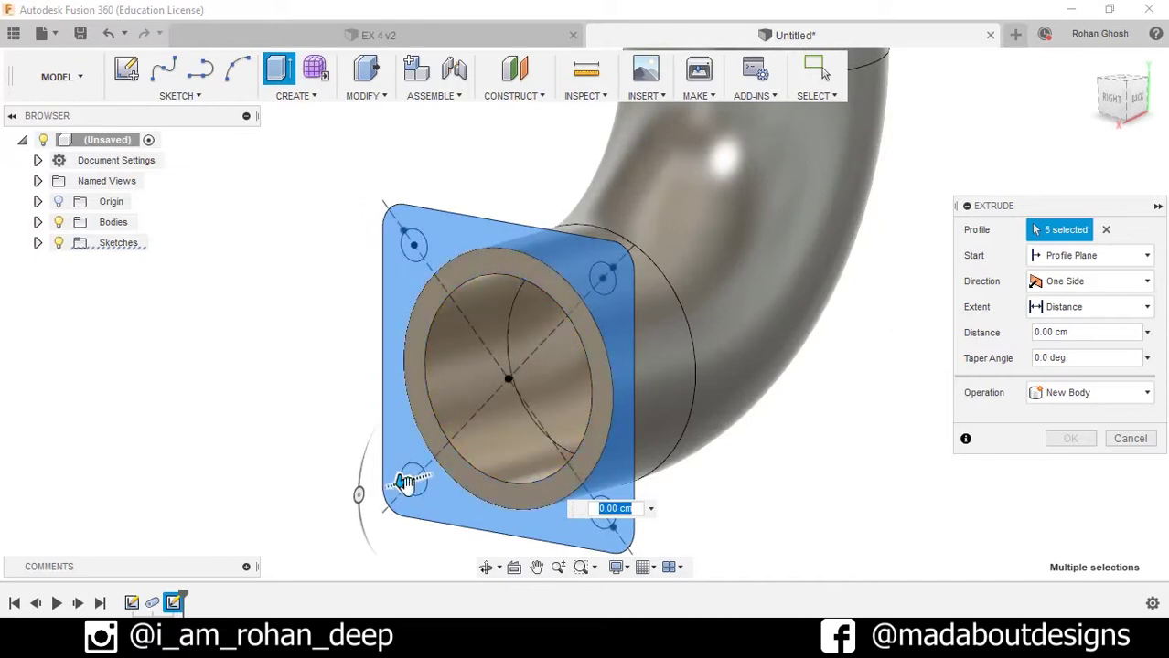
type("-1.5")
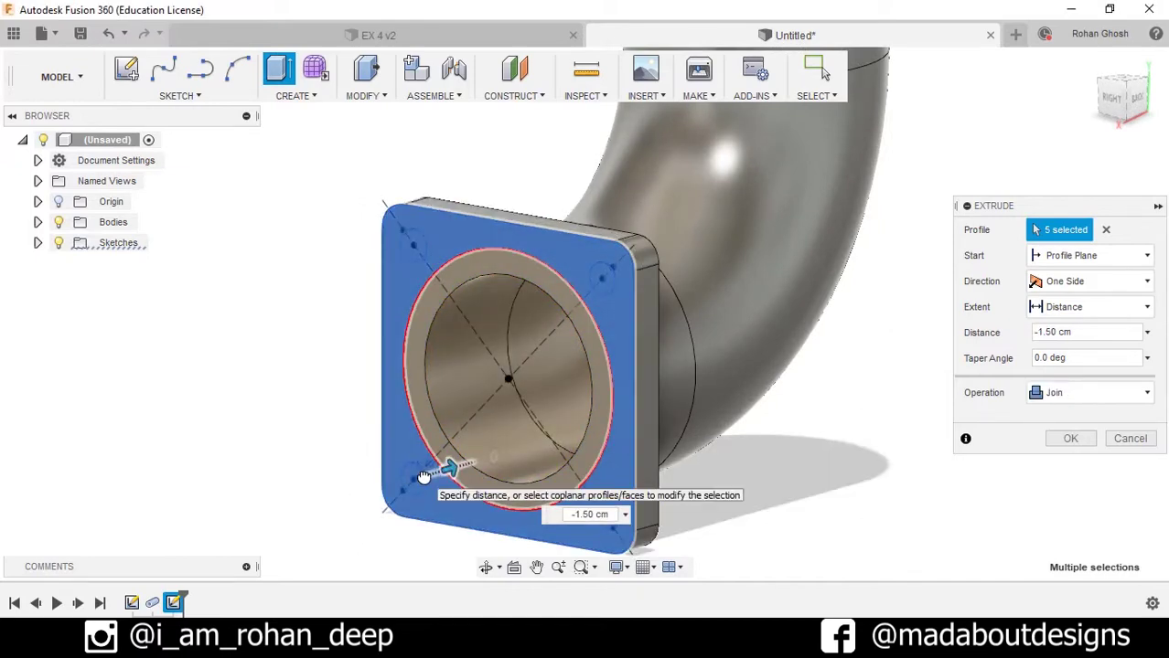
type("-1")
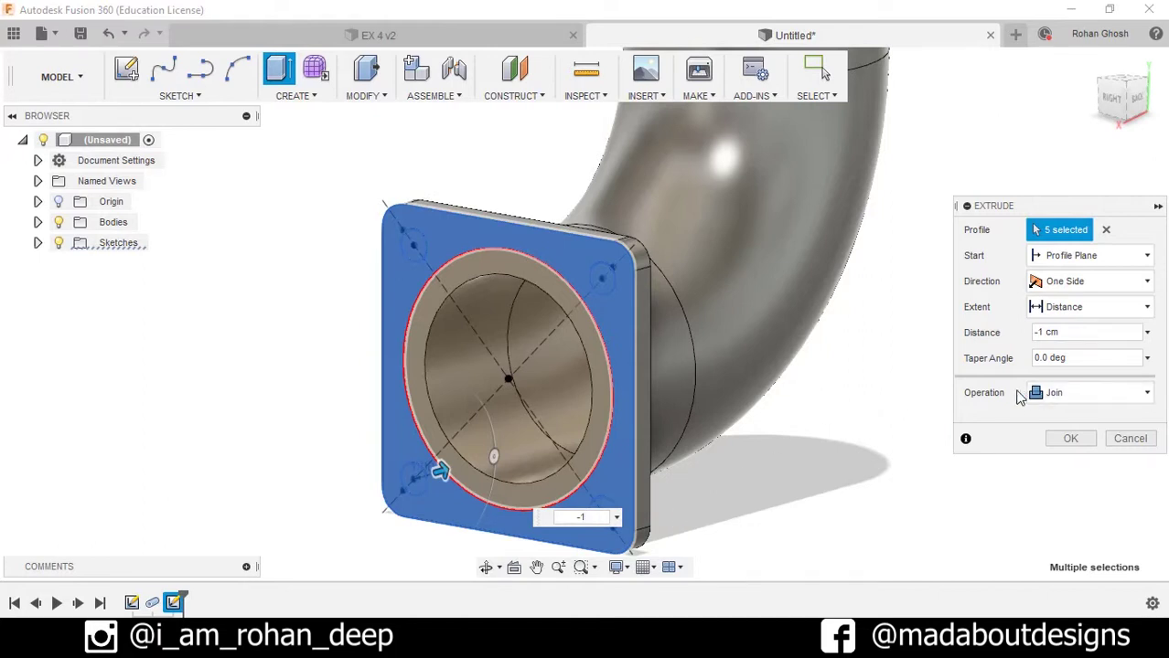
key("Escape")
key("F6")
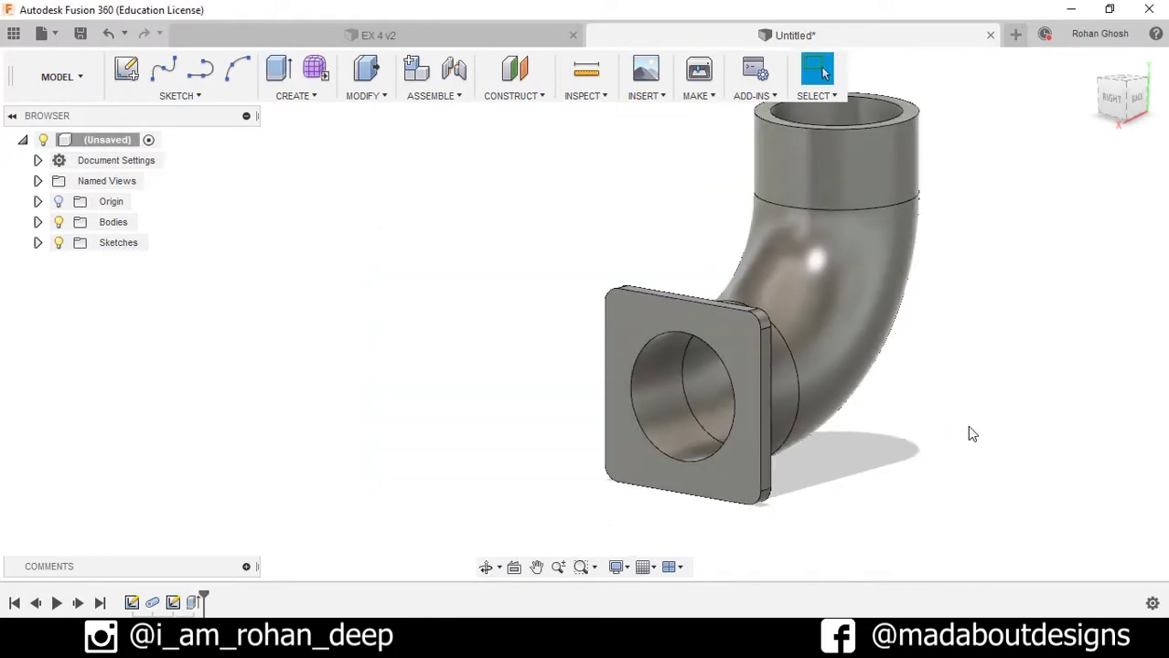
- Make Sketch2 visible again in the browser and centre the flange in view
left_click(38, 244)
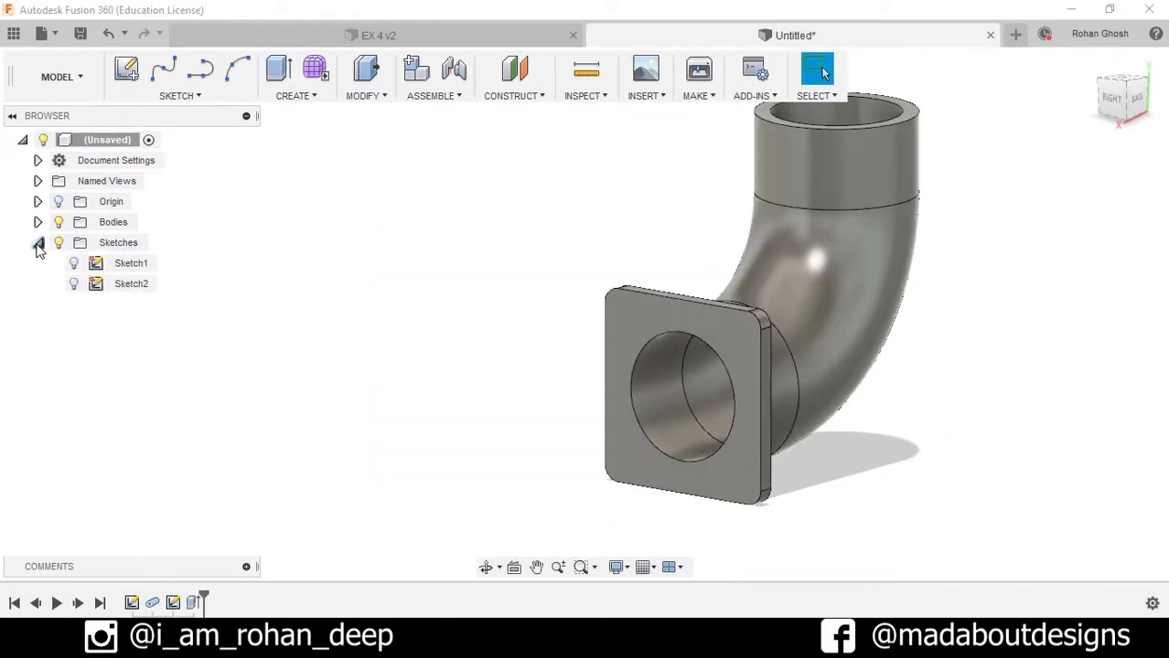
left_click(75, 288)
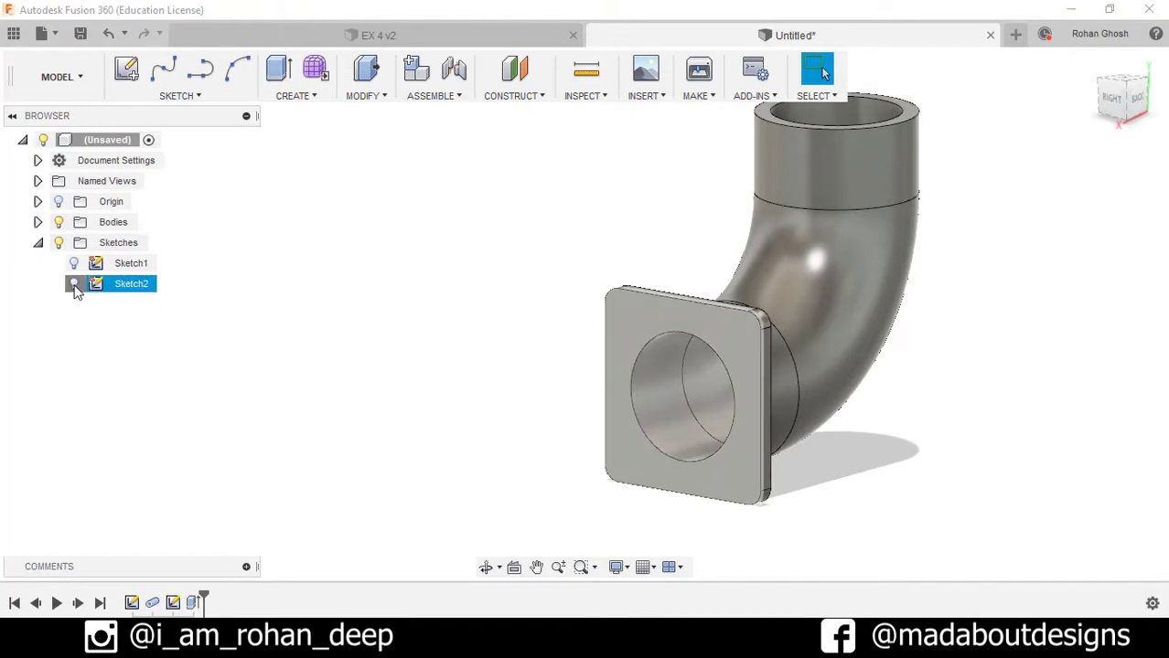
left_click(75, 284)
middle_click_drag(434, 365, 449, 347, "shift")
scroll(519, 358, "up", 3)
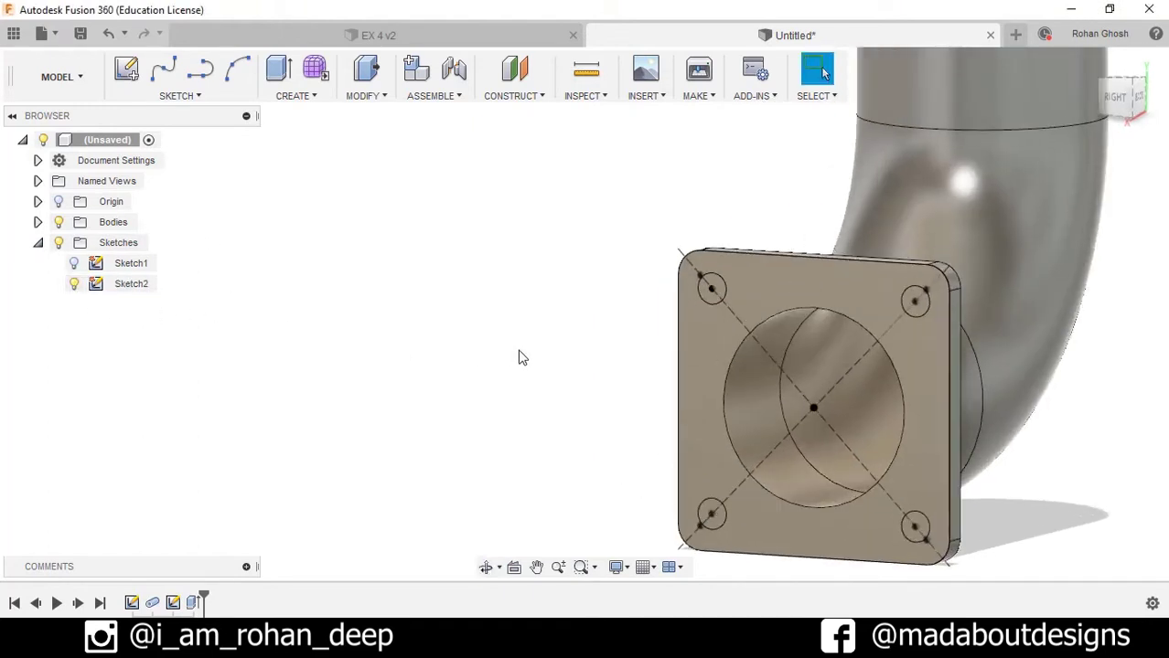
middle_click_drag(519, 357, 446, 298)
- Start an extrusion and select the four corner bolt-hole profiles of Sketch2
left_click(322, 97)
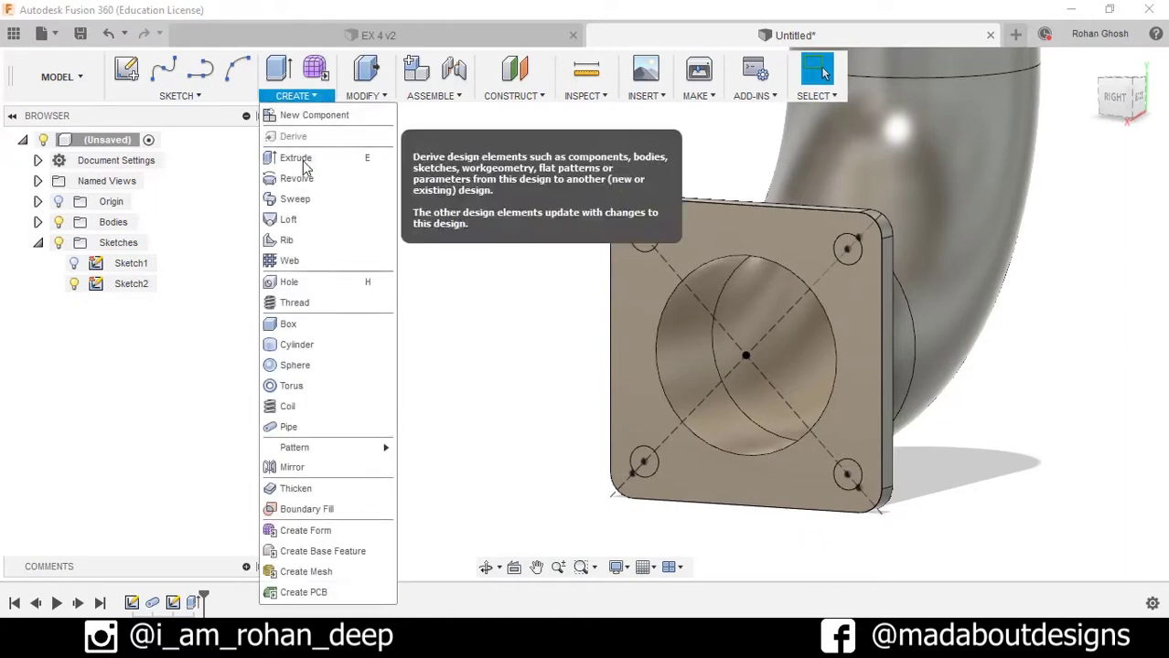
left_click(326, 155)
scroll(567, 309, "up", 3)
middle_click_drag(565, 309, 339, 222)
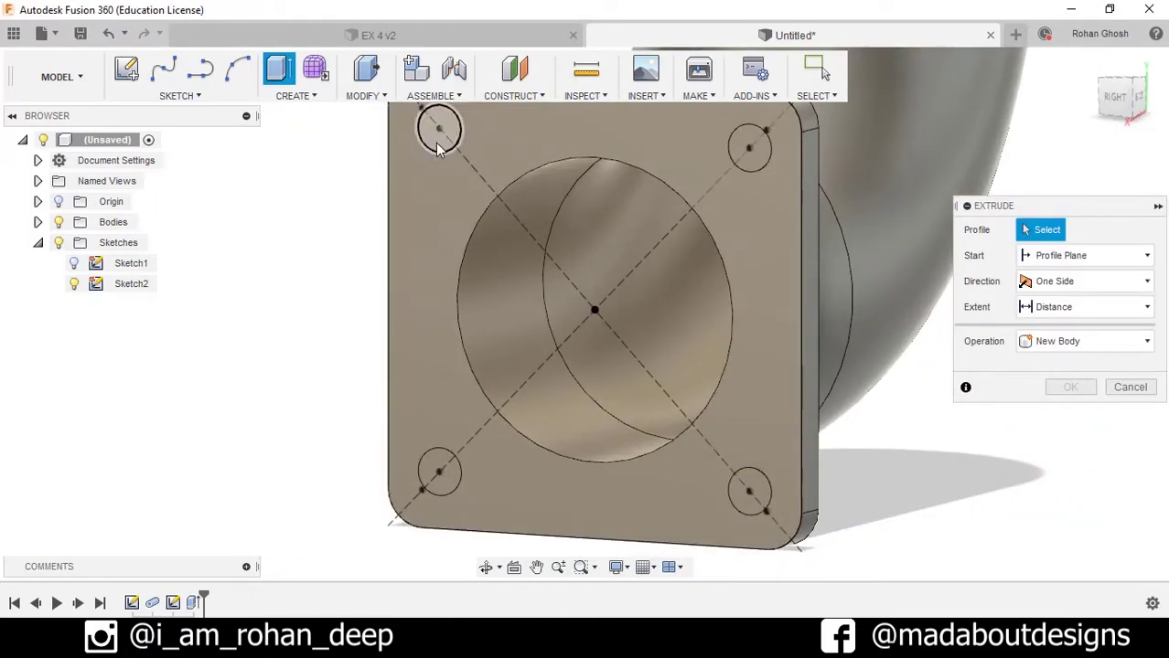
left_click(438, 128)
left_click(443, 479)
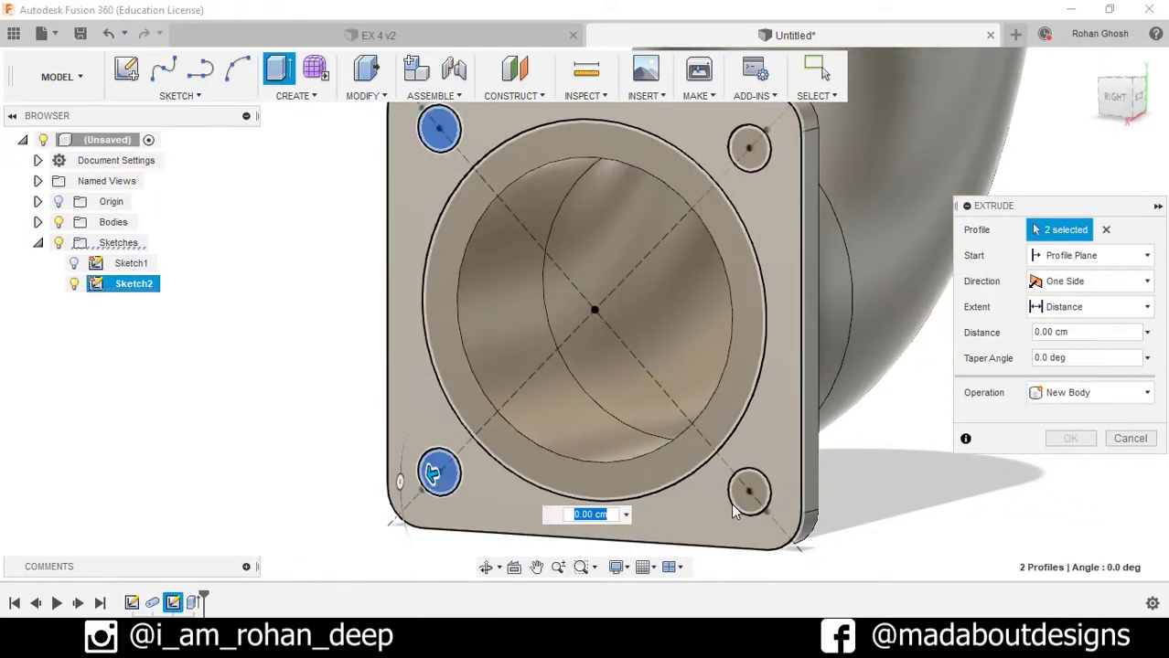
left_click(745, 488)
left_click(750, 151)
- Cut the four bolt holes 0.5 cm into the flange
scroll(746, 174, "down", 3)
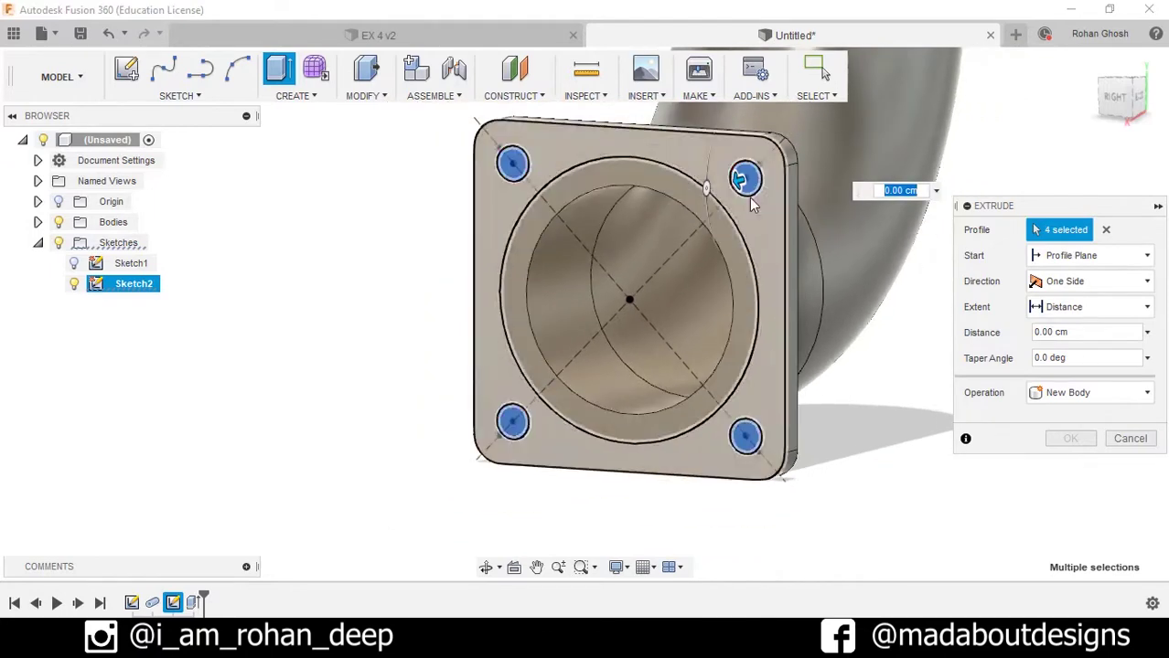
left_click_drag(756, 169, 773, 293)
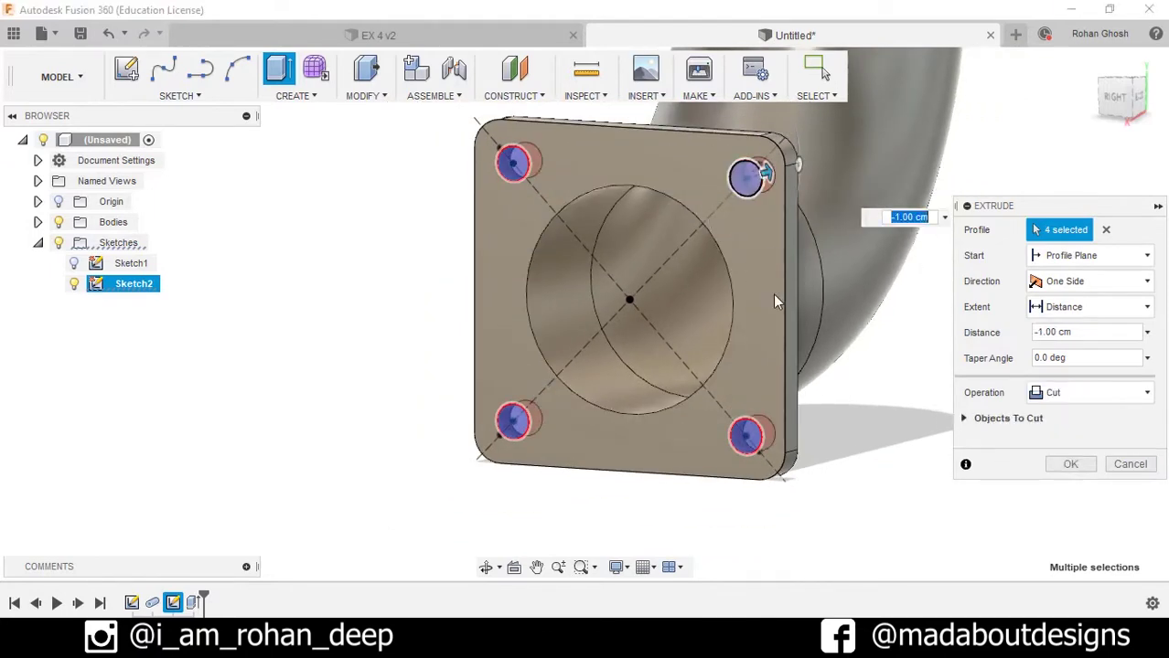
middle_click_drag(773, 293, 766, 352, "shift")
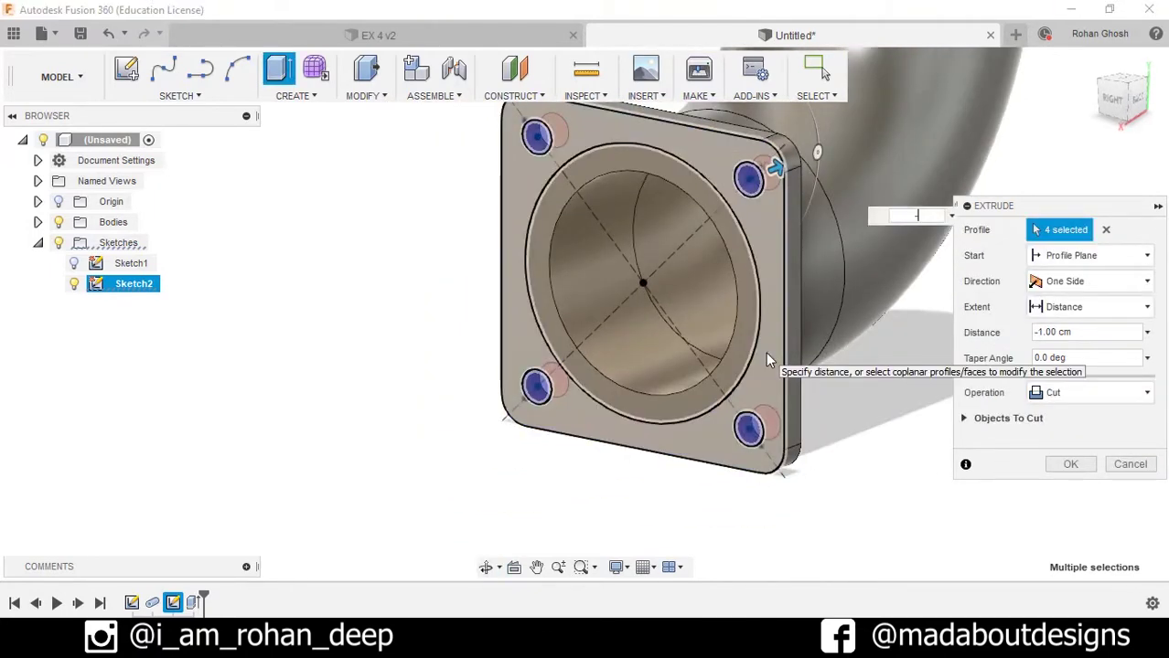
key("Return")
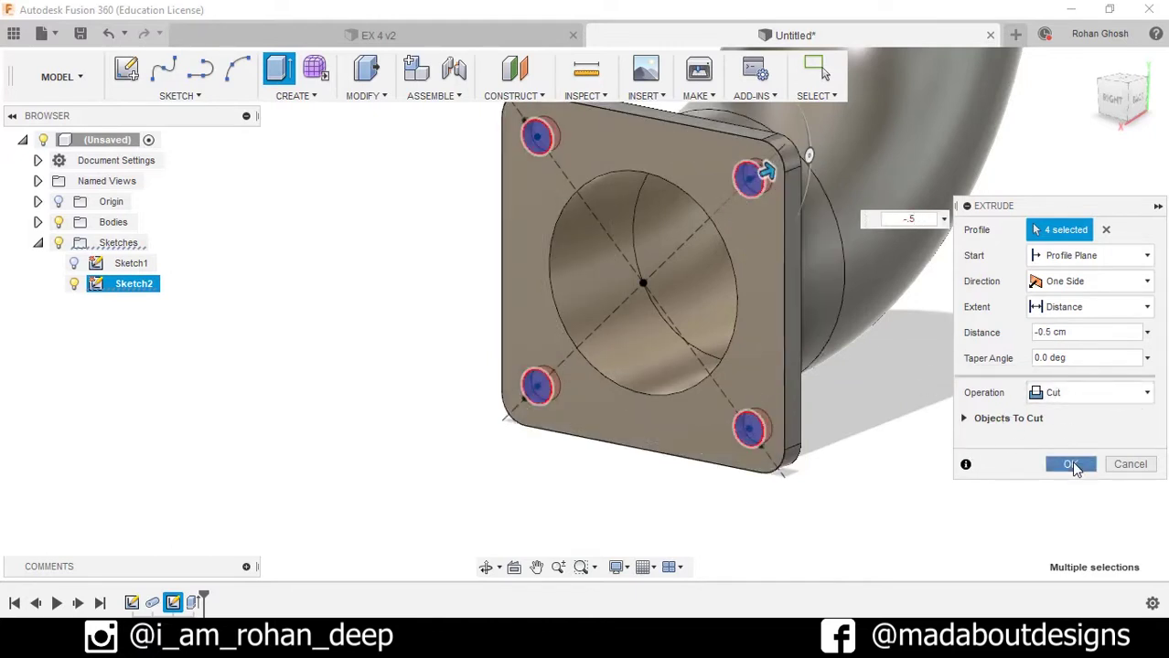
left_click(1071, 462)
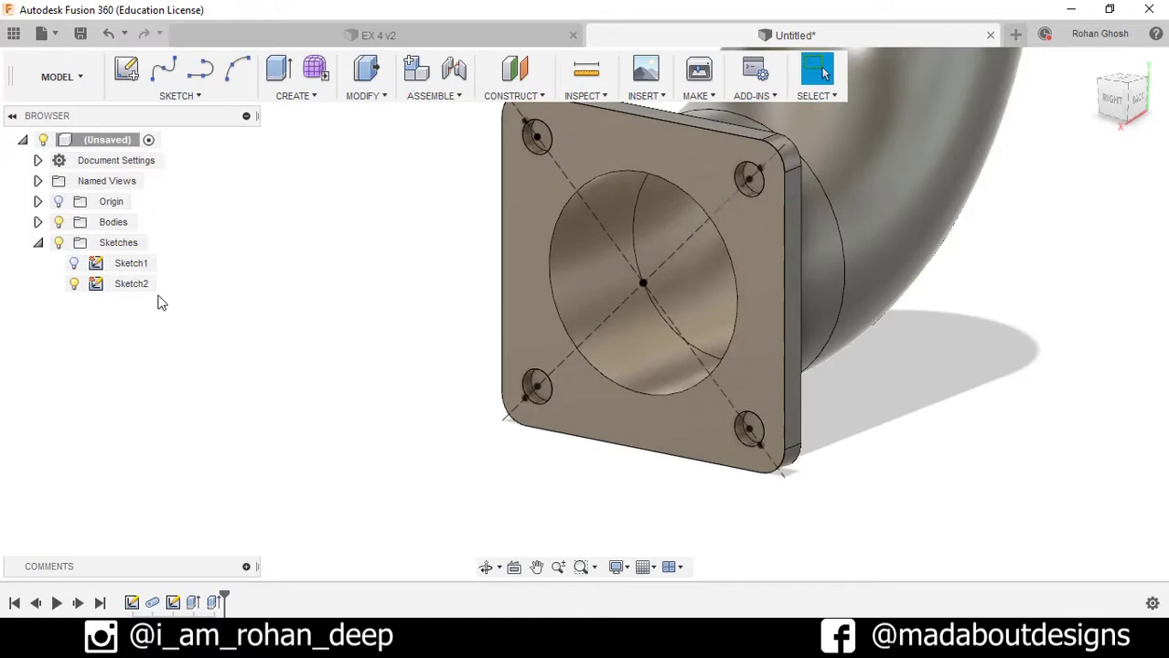
- Hide Sketch2 and collapse the Sketches folder
left_click(75, 282)
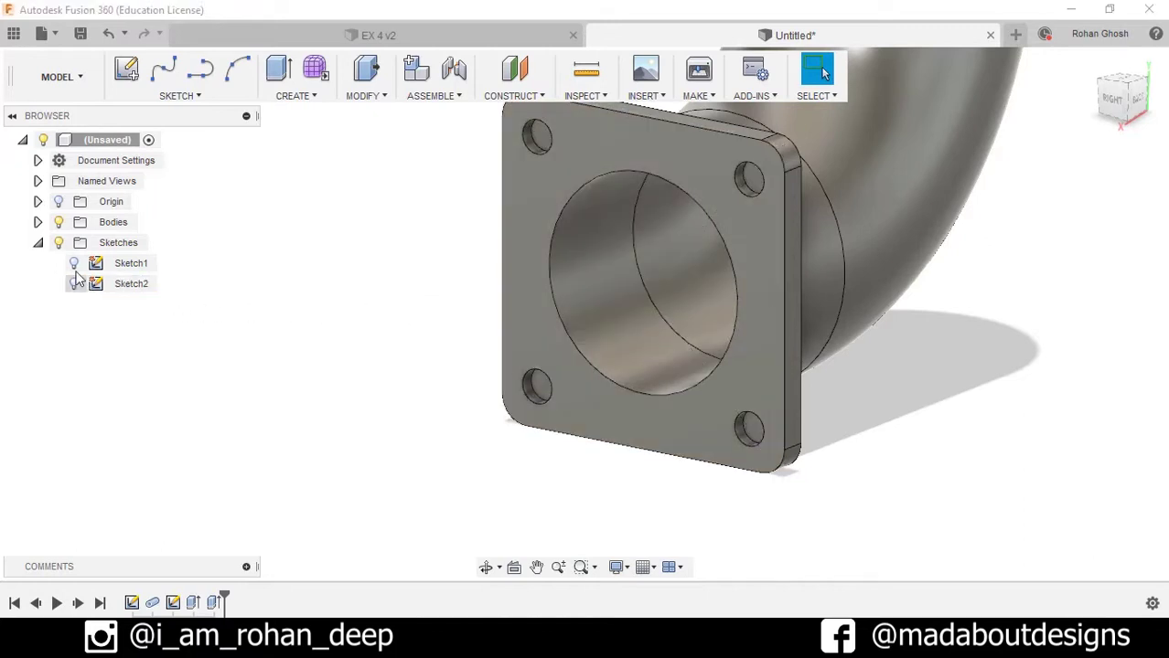
left_click(38, 244)
left_click(176, 96)
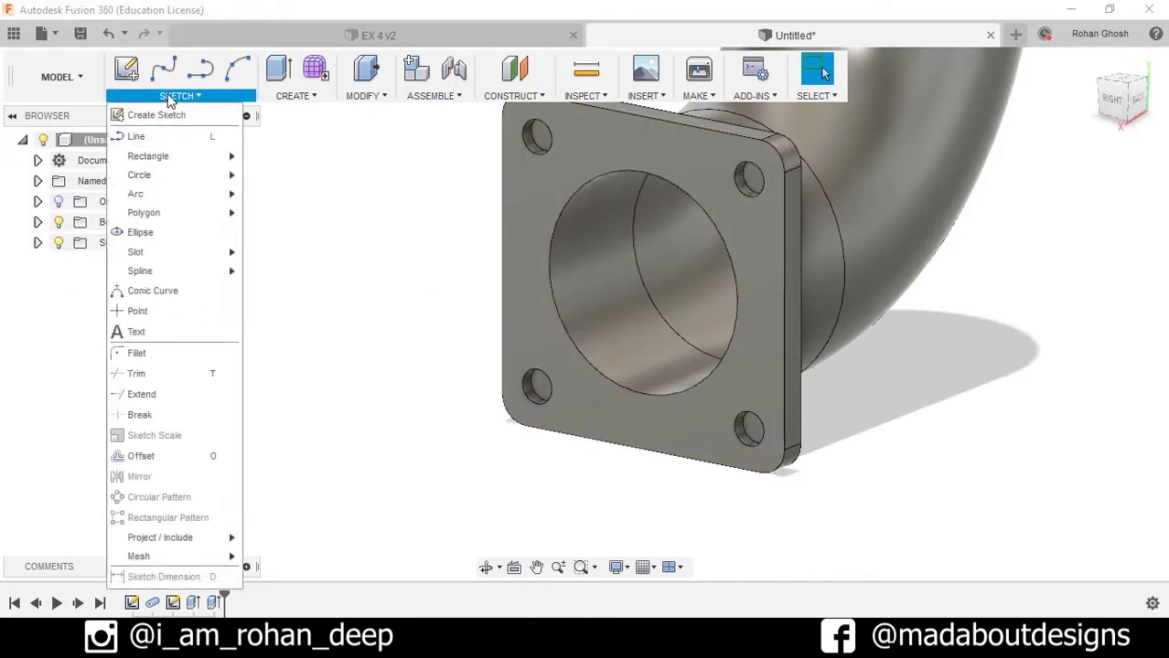
- Place a new hole on the flange face, centred on the top-left bolt hole
mouse_move(295, 96)
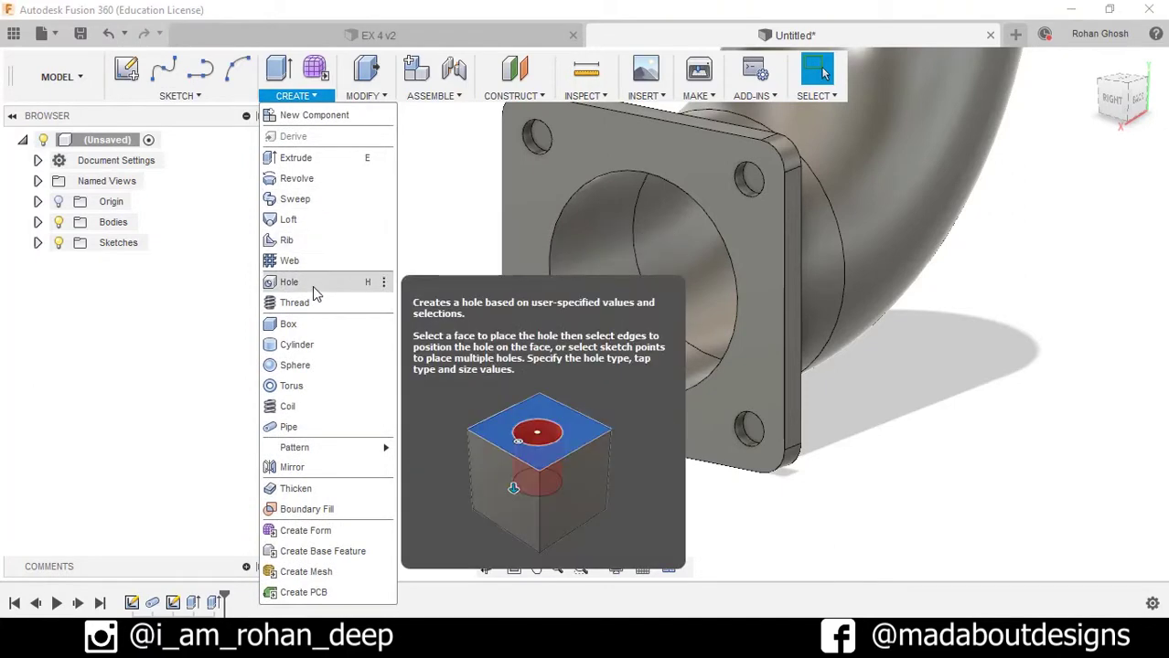
left_click(312, 286)
middle_click_drag(398, 284, 493, 185, "shift")
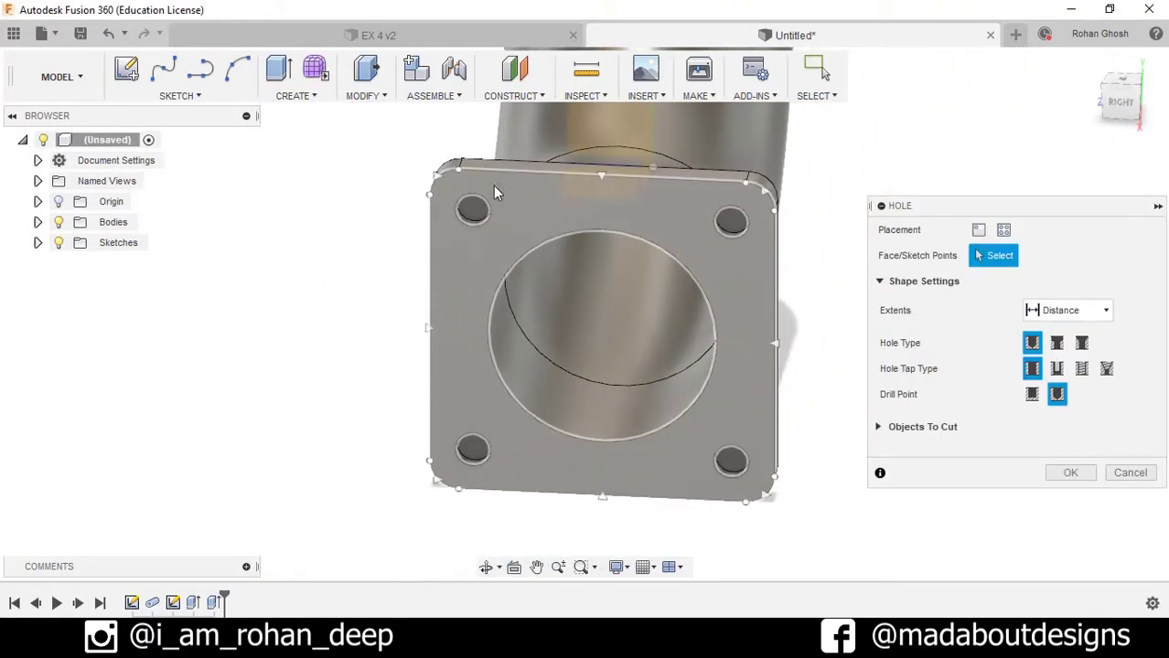
middle_click_drag(723, 231, 750, 440, "shift")
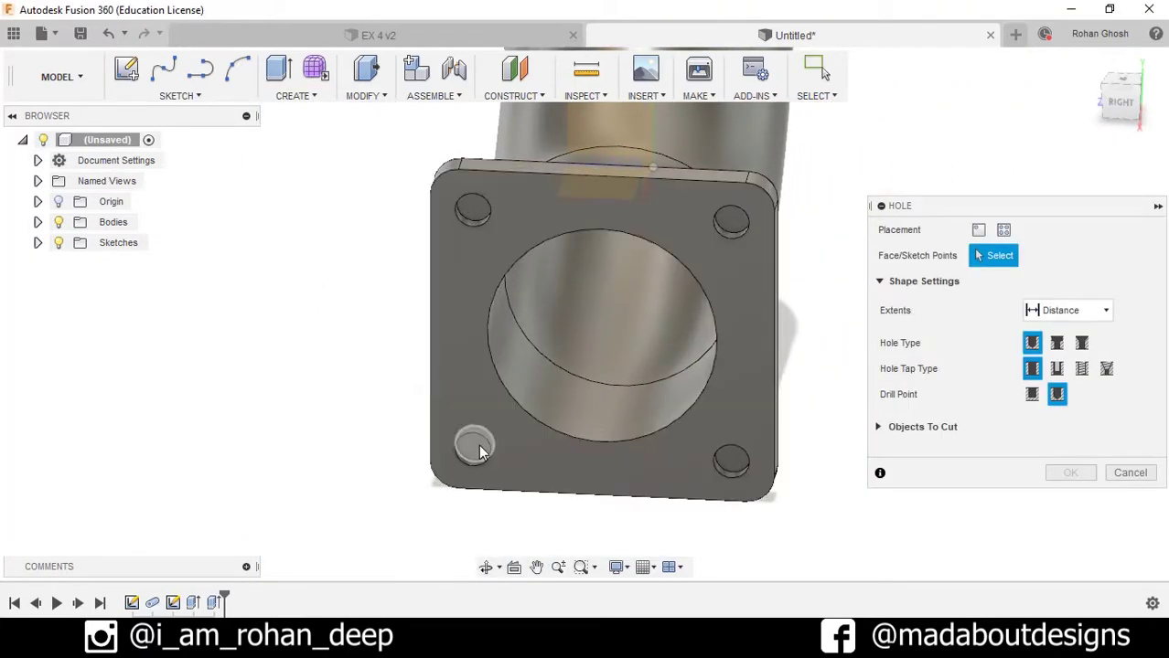
left_click(470, 329)
scroll(475, 179, "up", 3)
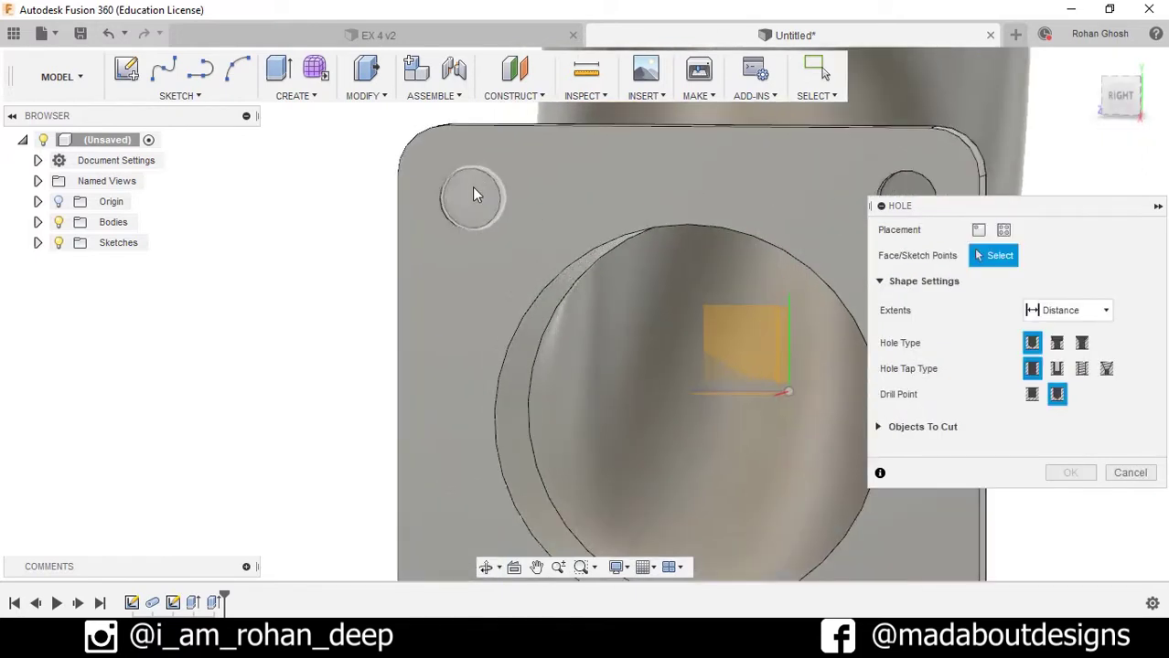
left_click(472, 186)
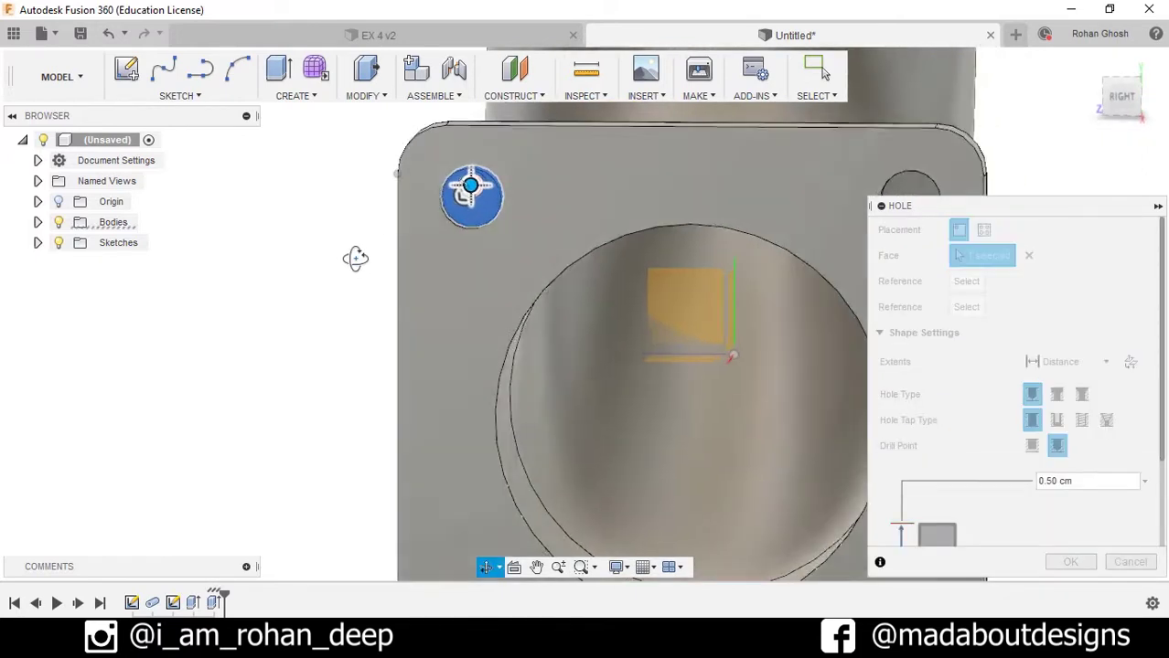
scroll(480, 189, "up", 2)
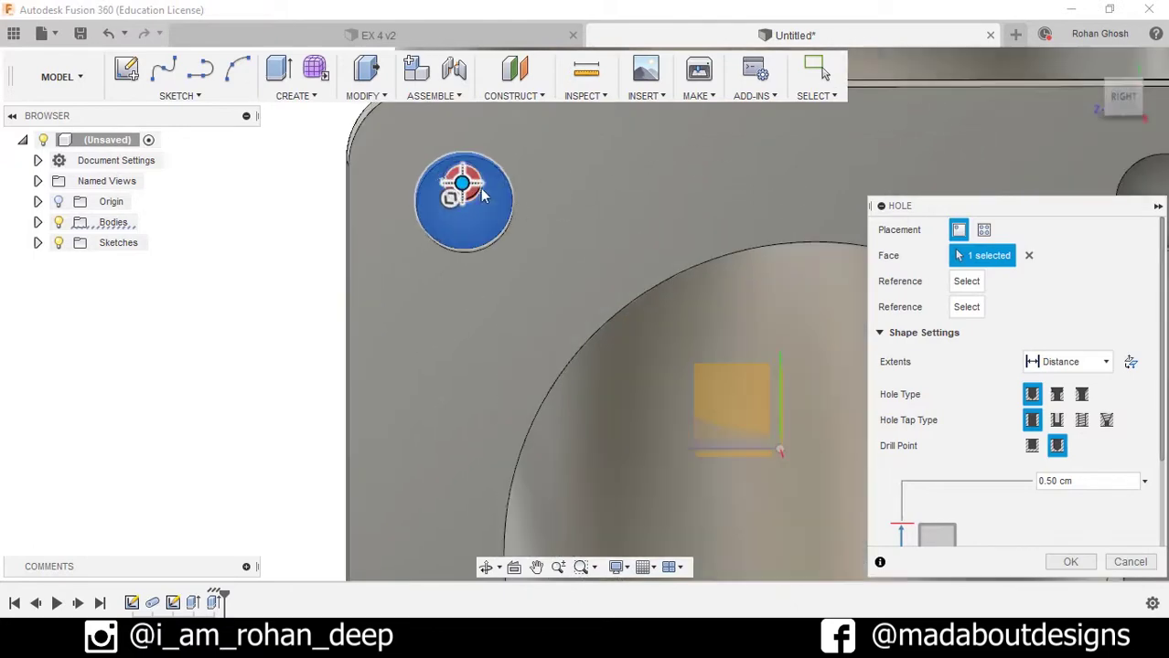
middle_click_drag(547, 227, 546, 227, "shift")
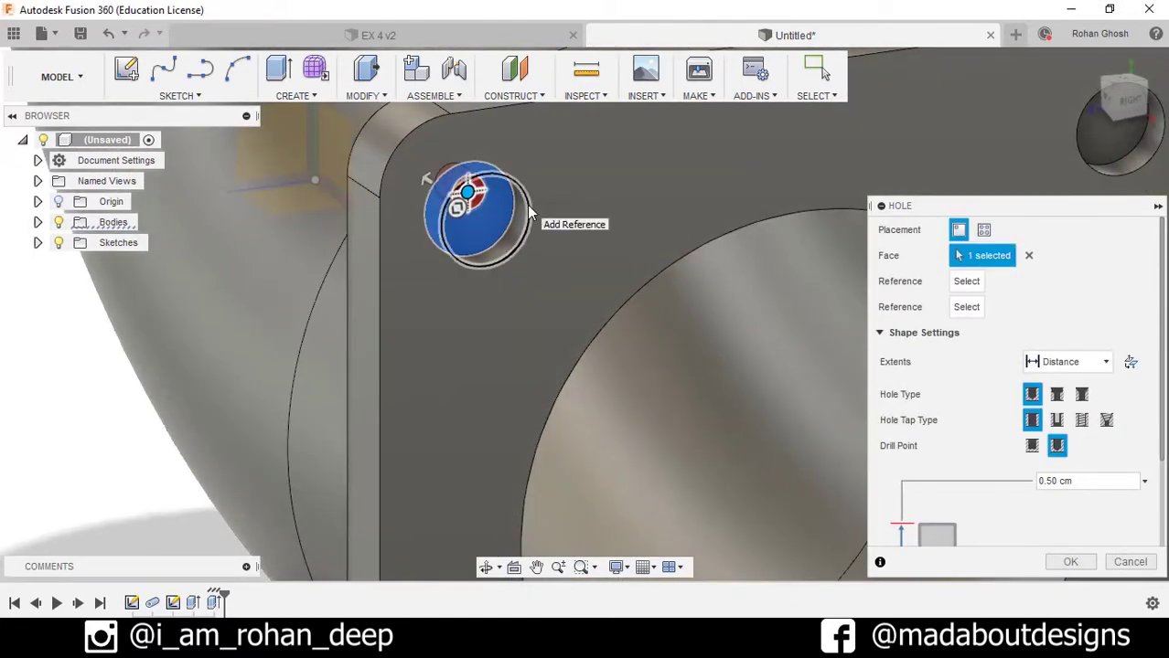
middle_click_drag(498, 265, 522, 247, "shift")
scroll(993, 414, "down", 1)
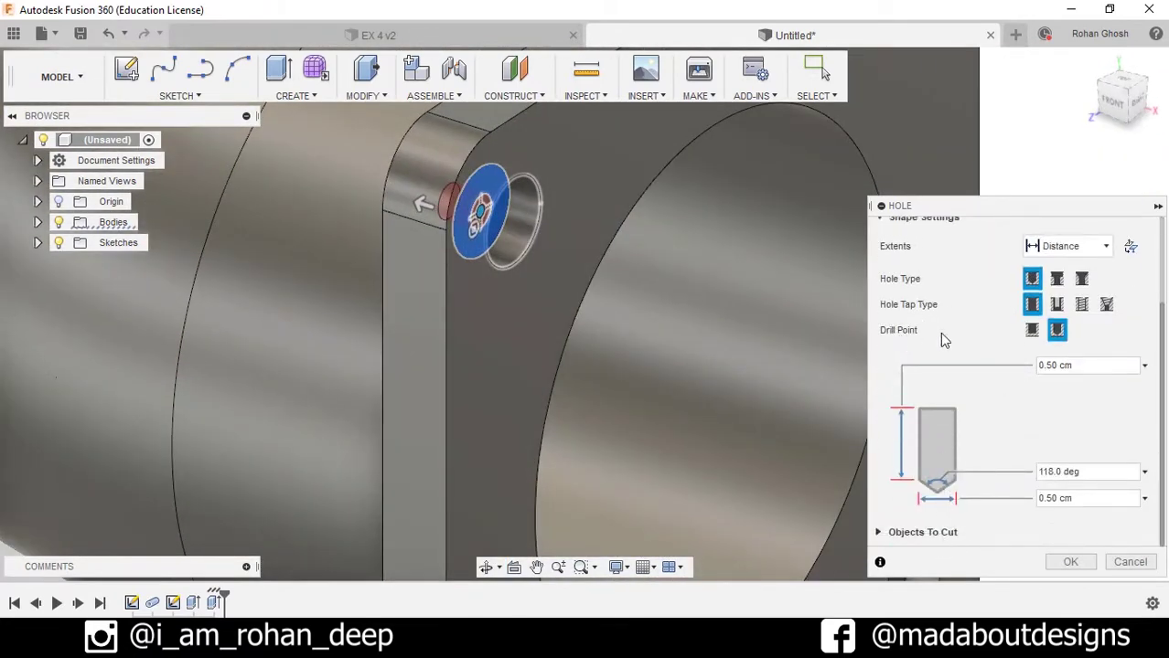
- Give the hole a flat drill point, 0.75 cm diameter and 1 cm depth
left_click(1033, 330)
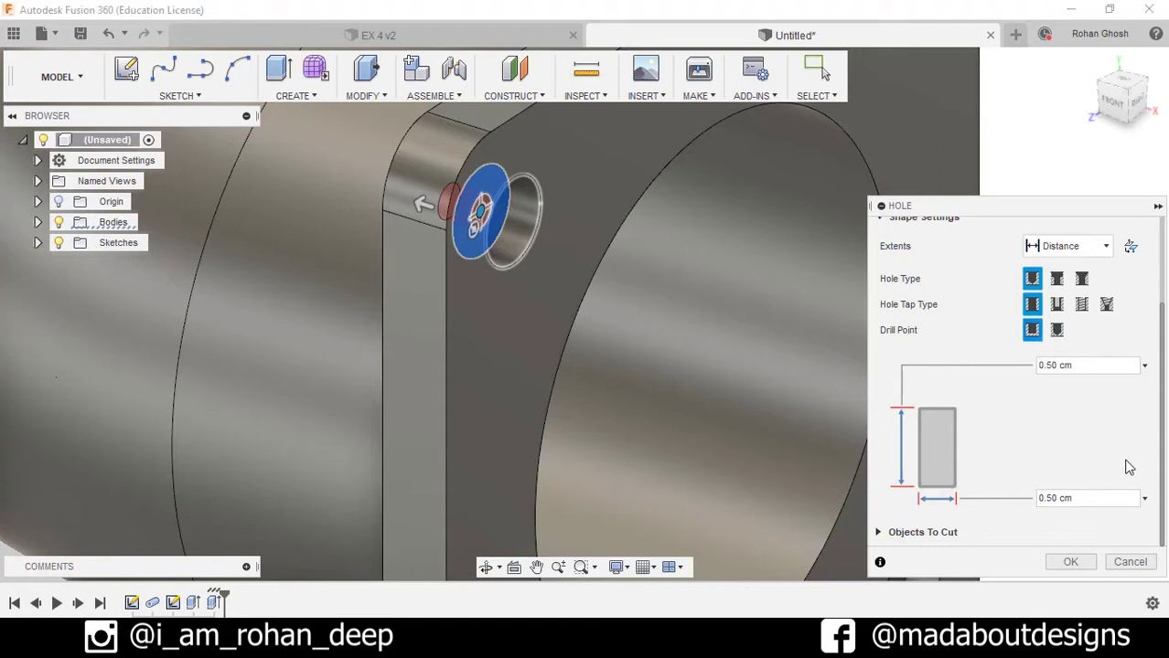
left_click(1093, 498)
left_click(1088, 505)
type(".75")
scroll(880, 375, "up", 3)
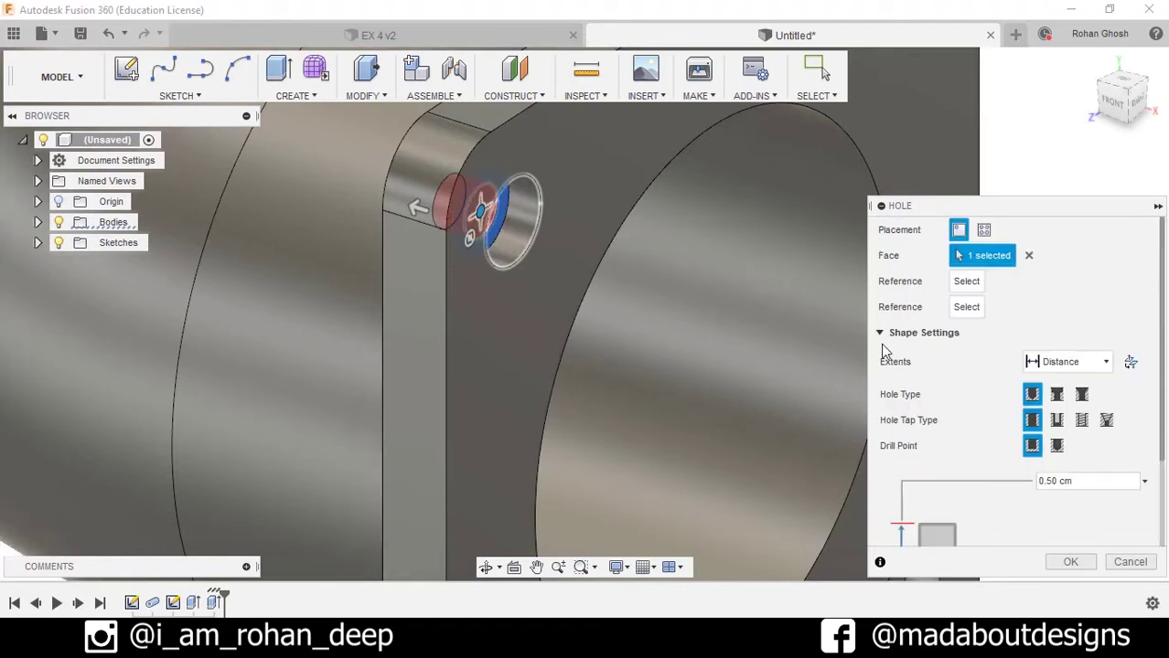
left_click(1086, 477)
type("1")
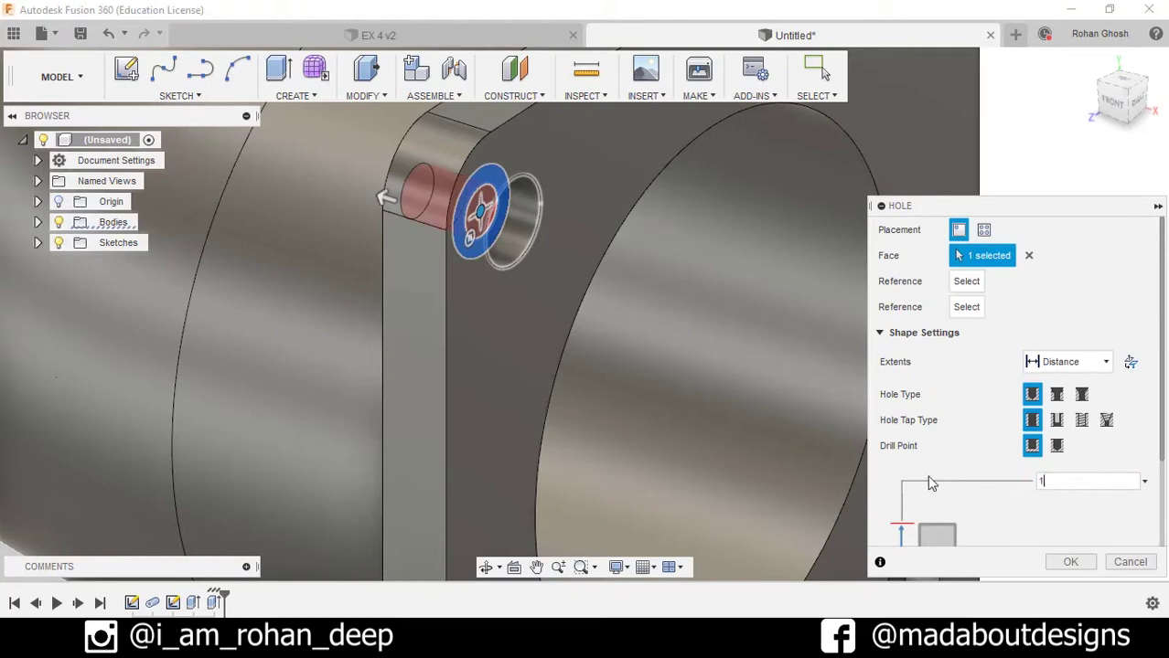
scroll(745, 412, "down", 5)
scroll(940, 494, "down", 3)
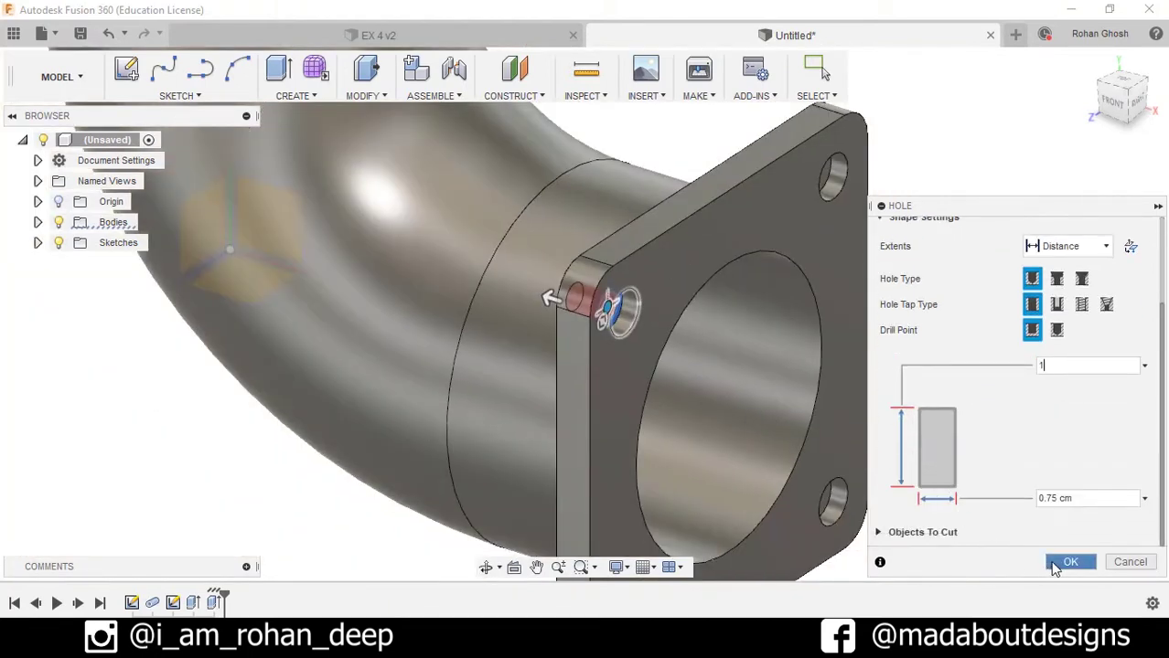
left_click(1054, 567)
middle_click_drag(1054, 567, 459, 224, "shift")
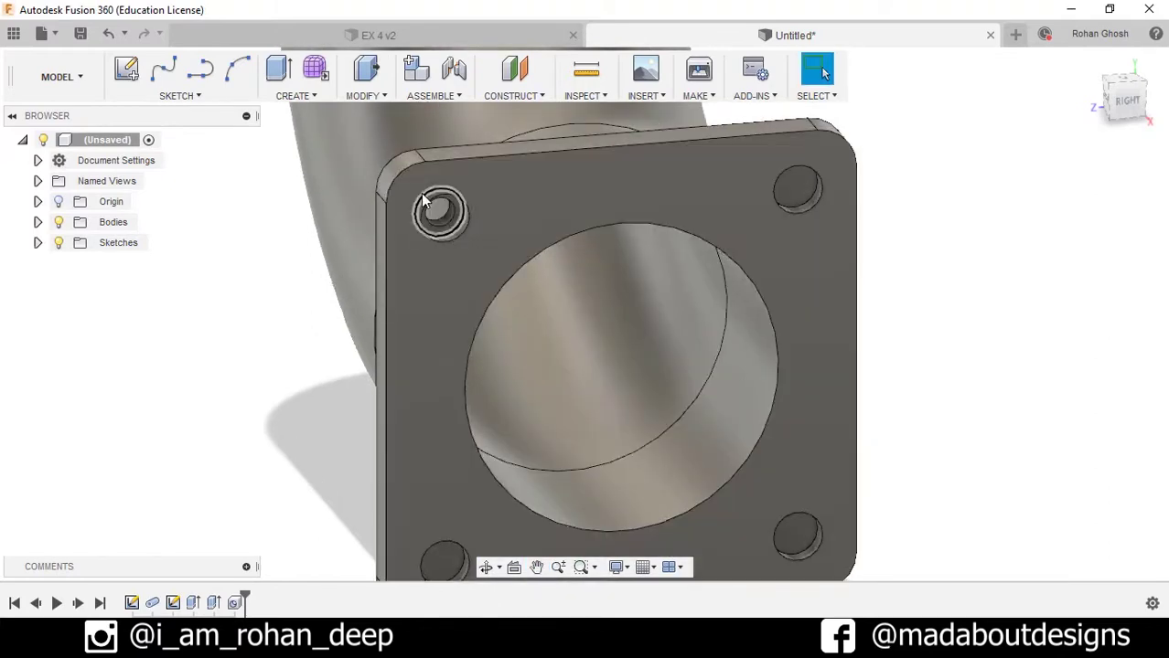
- Start a Features-type circular pattern of the Hole1 feature
left_click(293, 96)
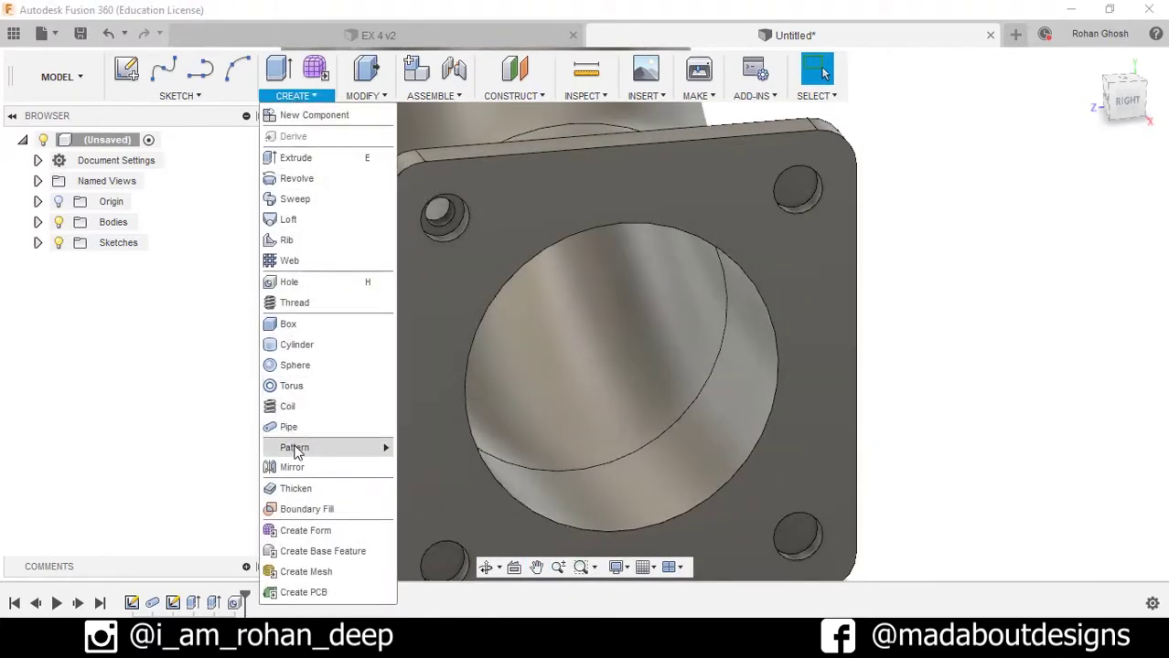
mouse_move(295, 451)
left_click(441, 470)
scroll(537, 365, "down", 2)
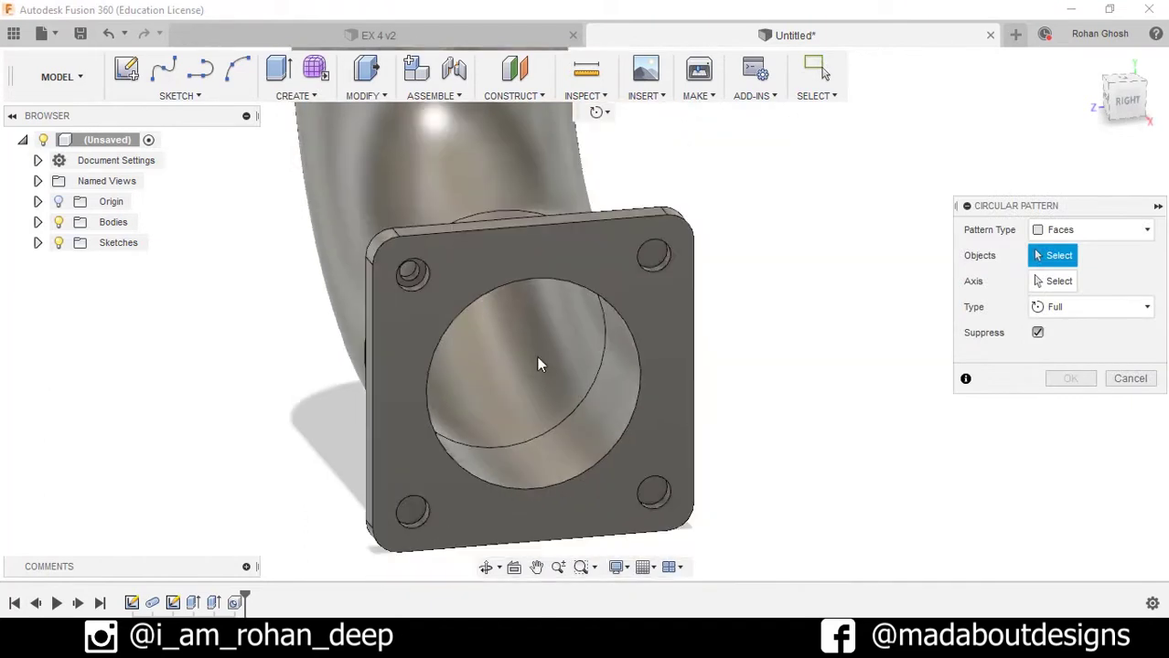
left_click(1126, 237)
left_click(1098, 298)
left_click(234, 604)
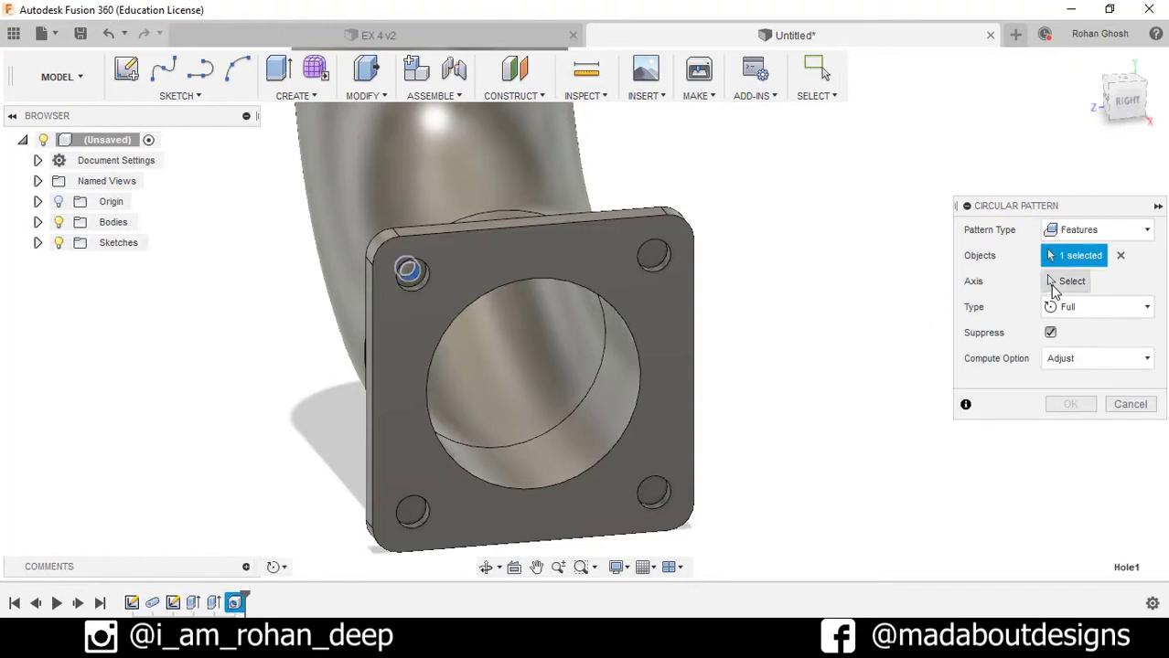
- Use the bore edge as the axis, quantity 4, Optimized computation
left_click(1053, 286)
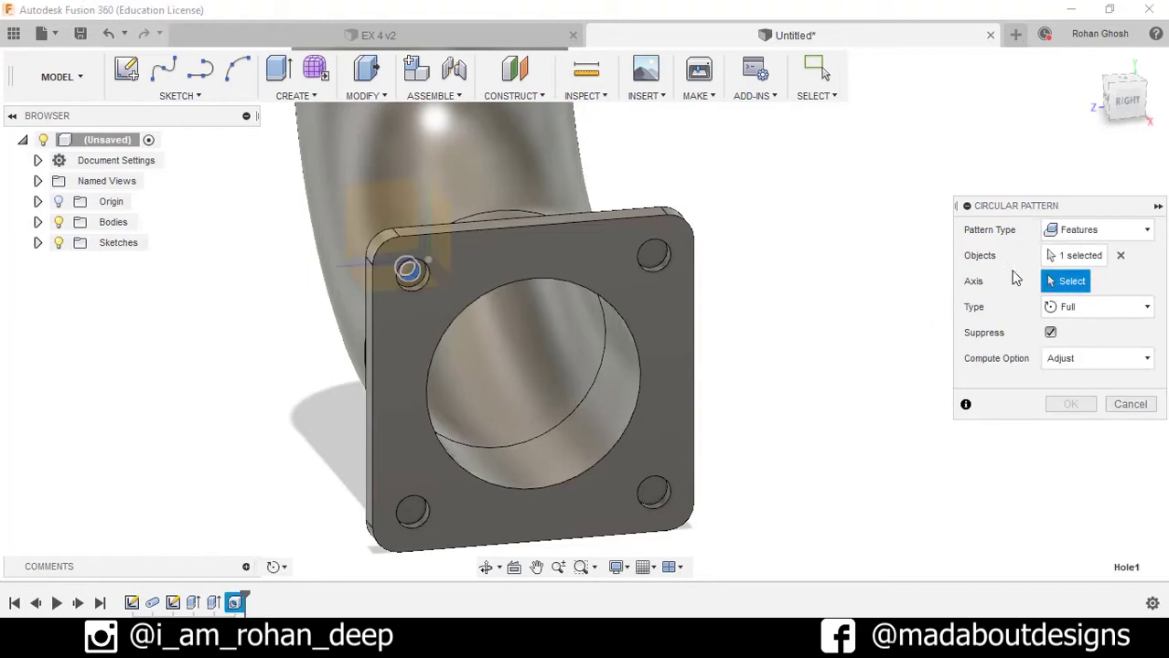
left_click(654, 311)
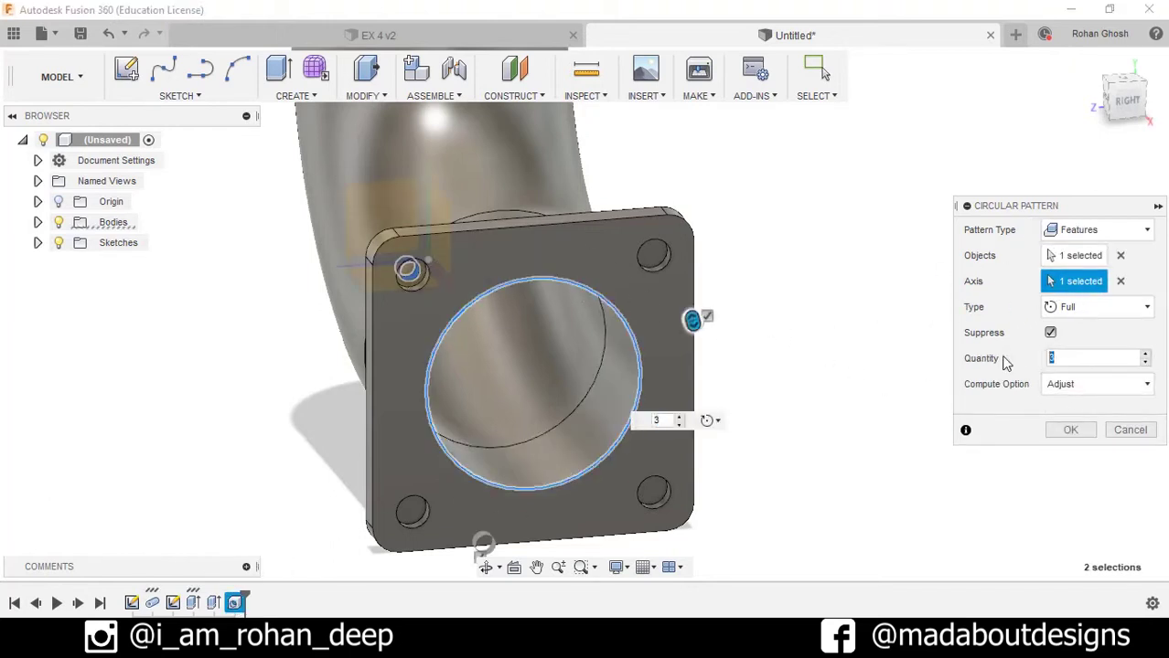
left_click(1063, 384)
left_click(1082, 409)
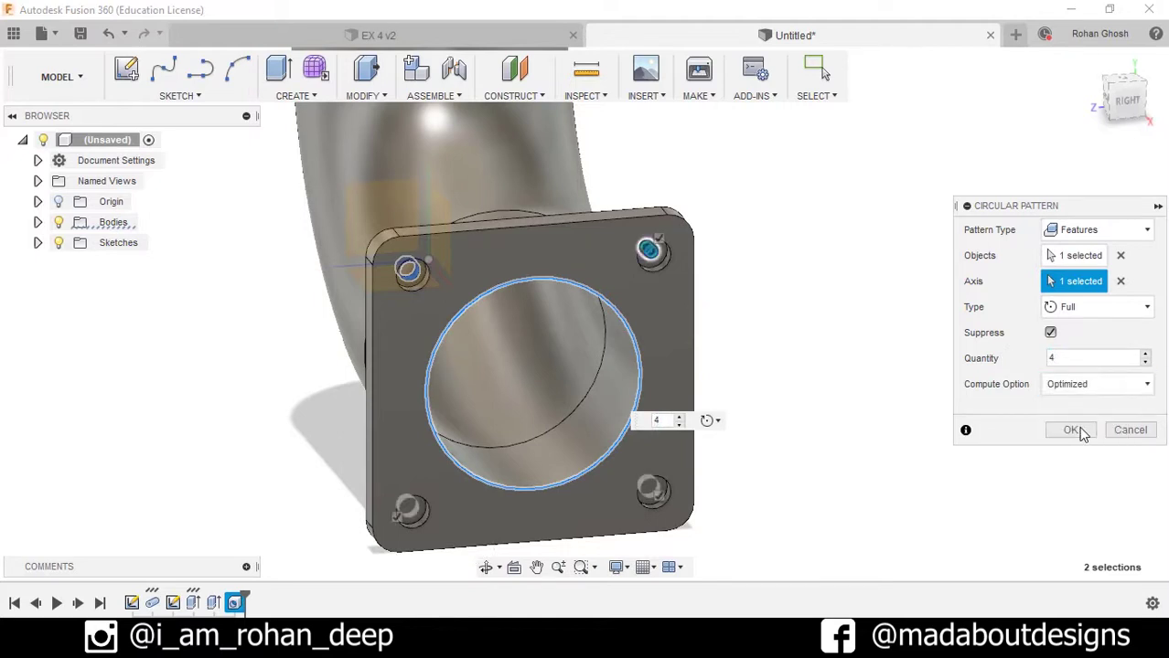
left_click(1080, 431)
middle_click_drag(820, 386, 876, 389, "shift")
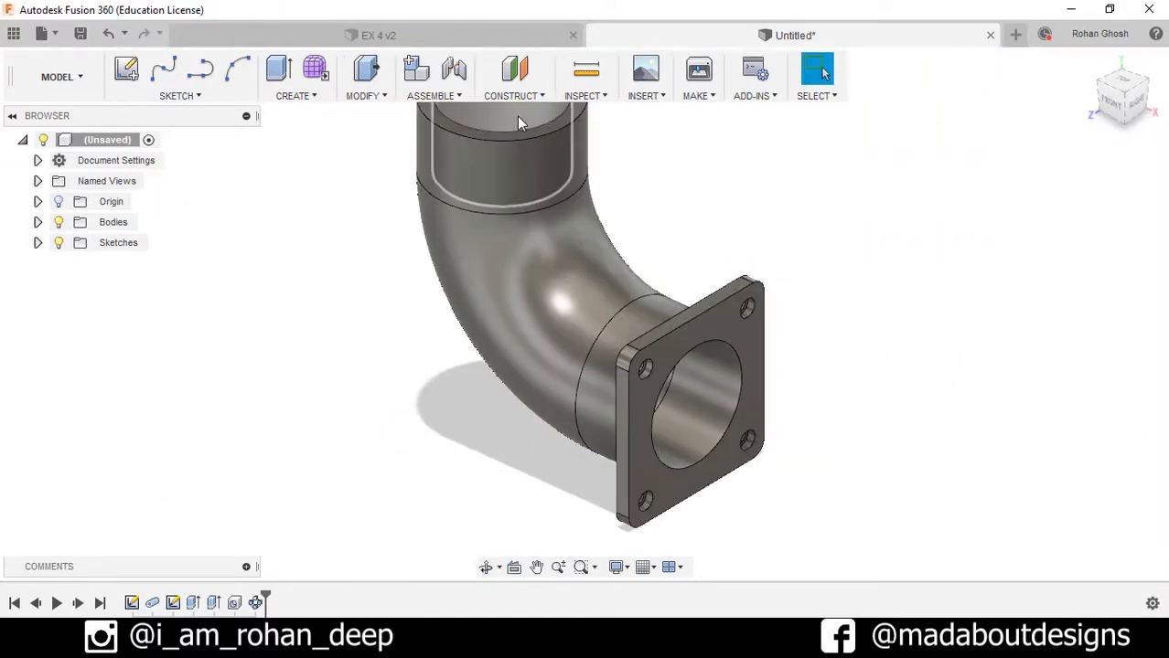
- Start a new sketch on the ring face at the pipe's open end
middle_click_drag(516, 116, 877, 371, "shift")
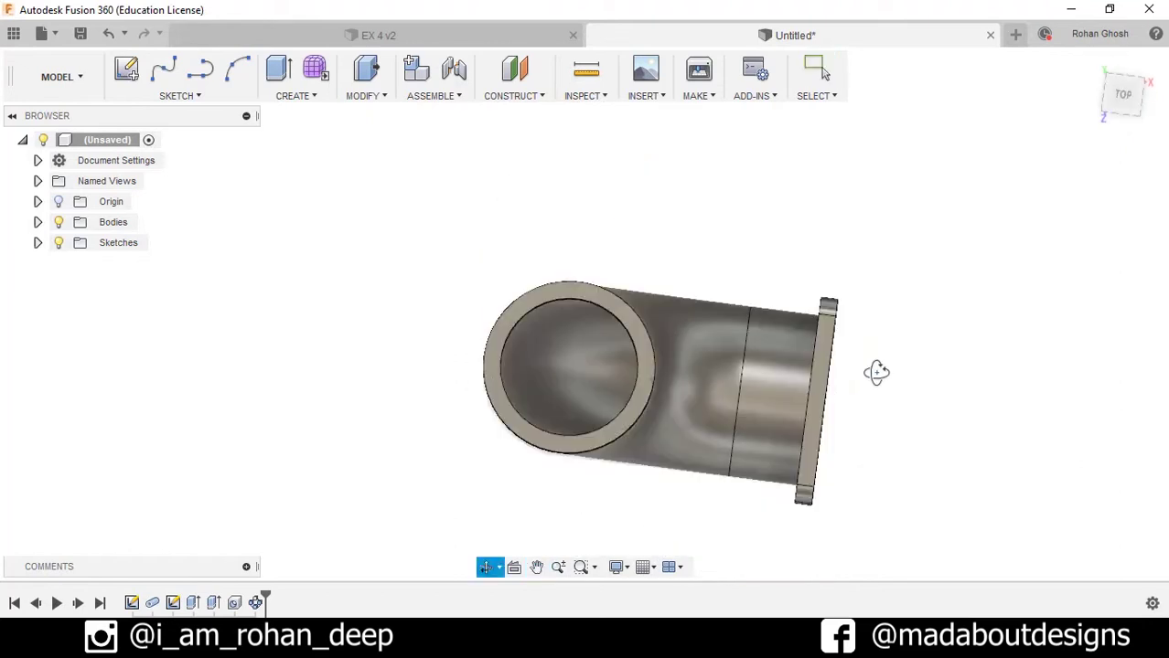
left_click(642, 373)
middle_click_drag(722, 288, 715, 214)
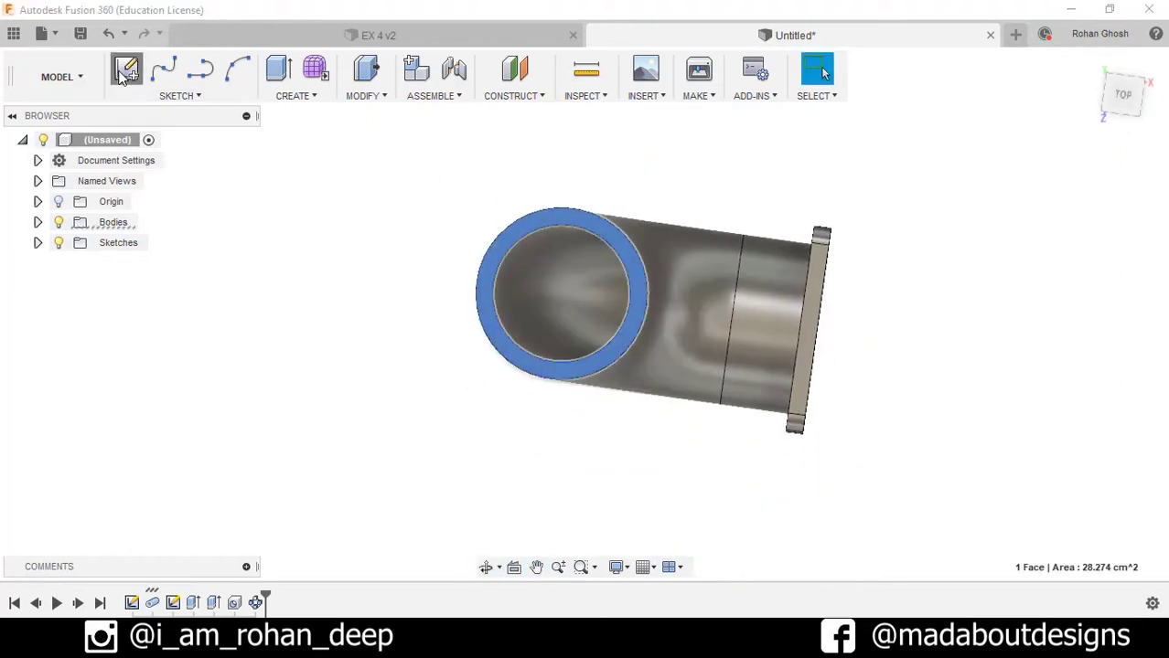
left_click(125, 73)
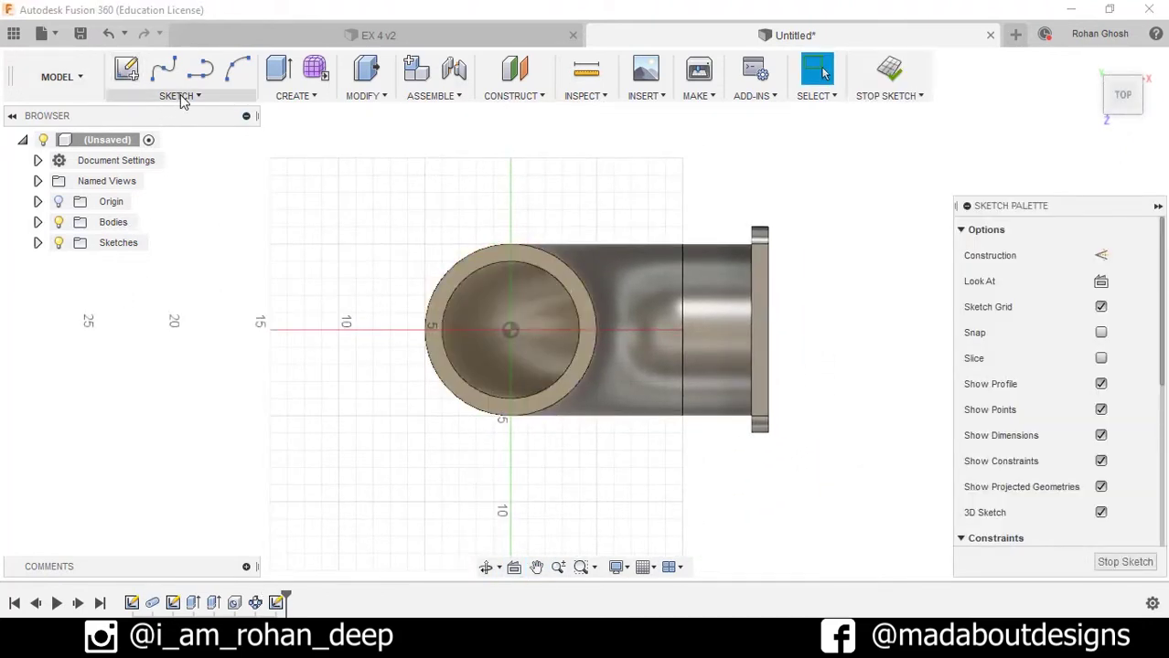
- Draw a 12 × 12 centre rectangle on the bore centre
left_click(180, 96)
mouse_move(162, 160)
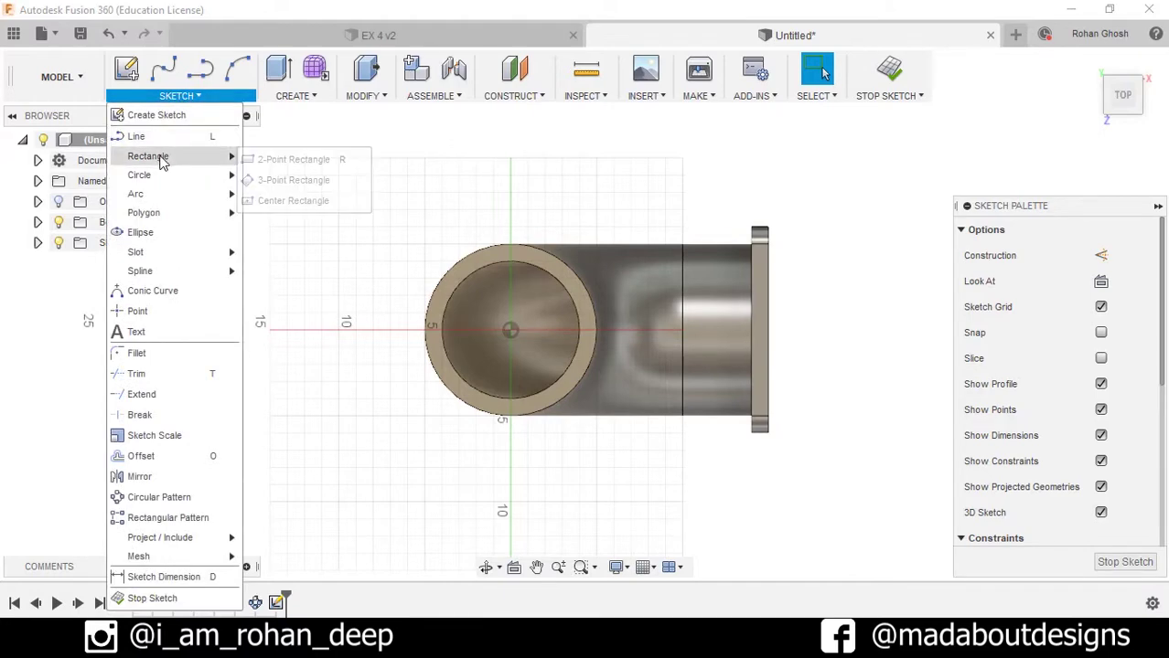
left_click(286, 159)
scroll(501, 337, "up", 2)
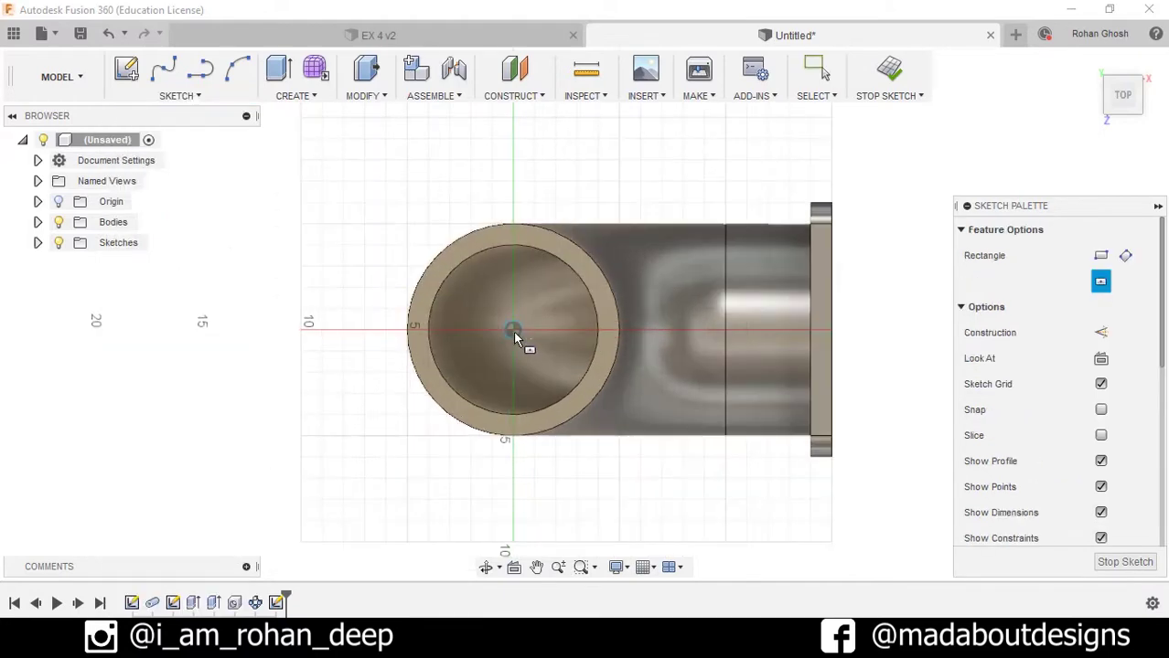
left_click(514, 332)
type("12")
key("Tab")
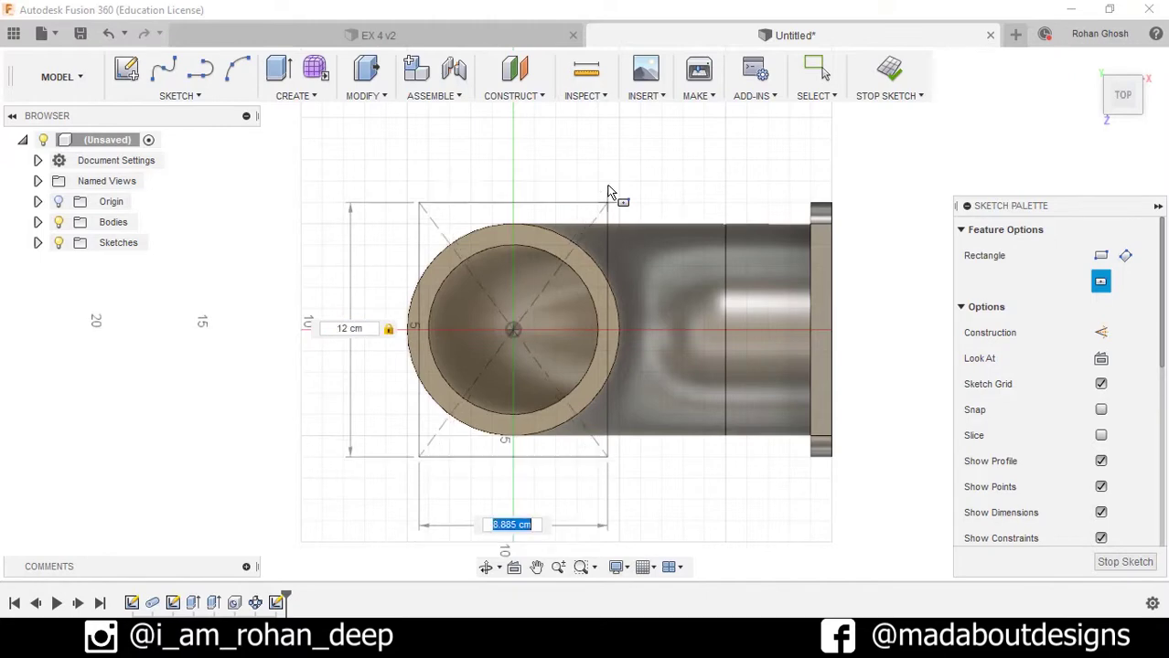
type("12")
key("Return")
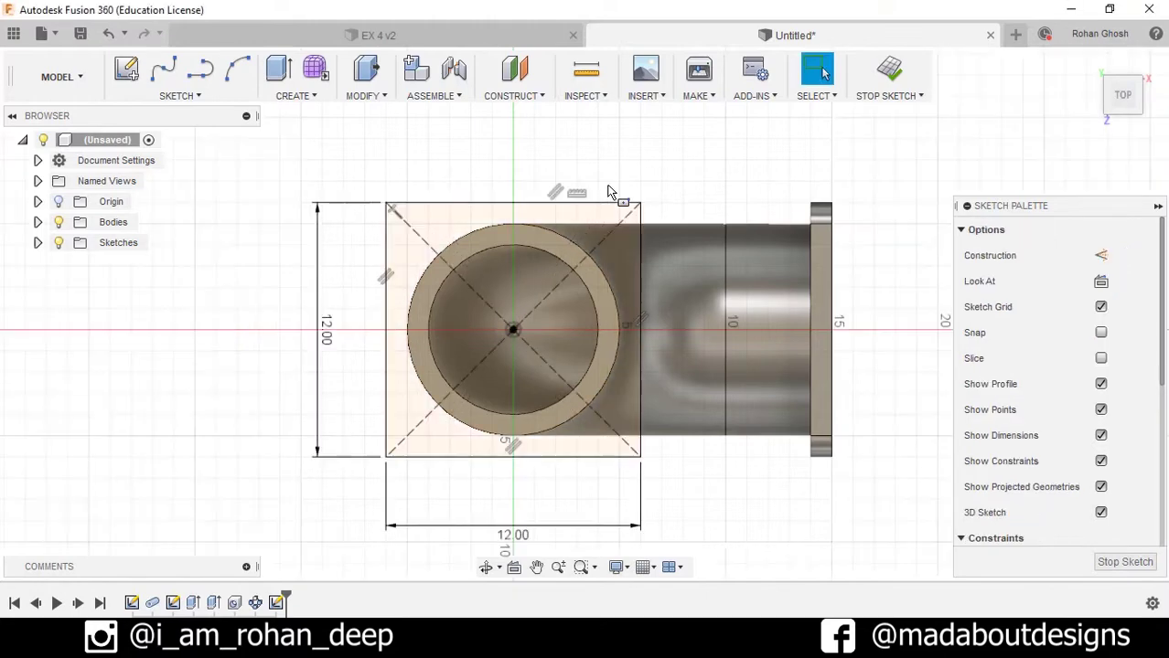
- Fillet the square's top-left and top-right corners
left_click(203, 97)
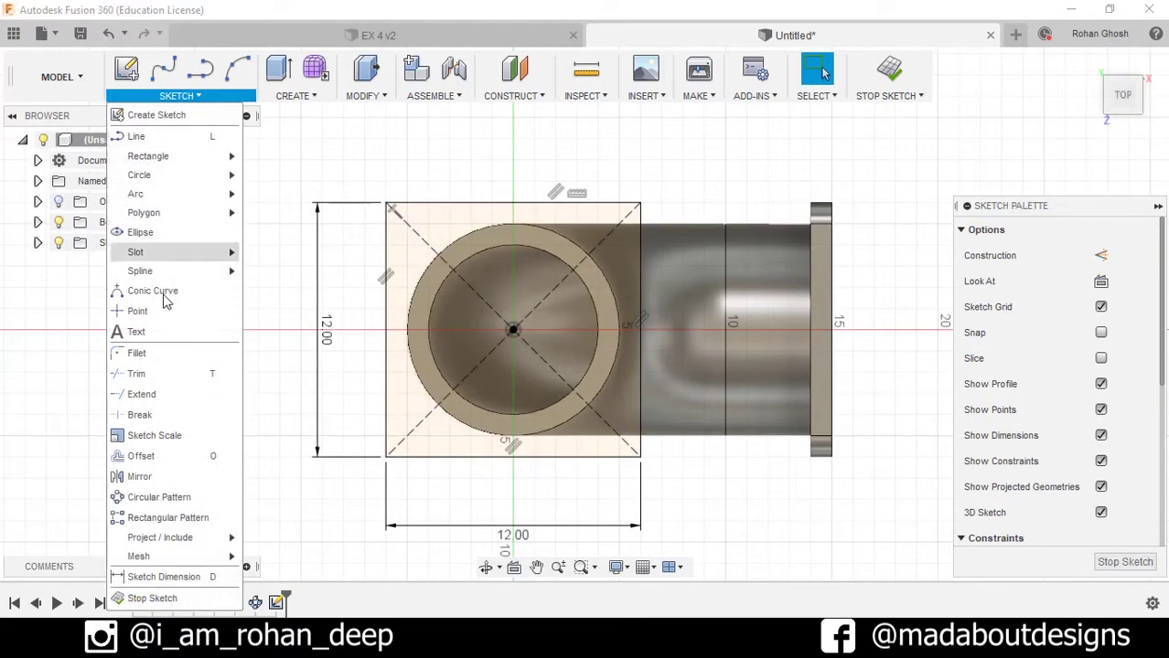
left_click(164, 347)
scroll(331, 230, "up", 4)
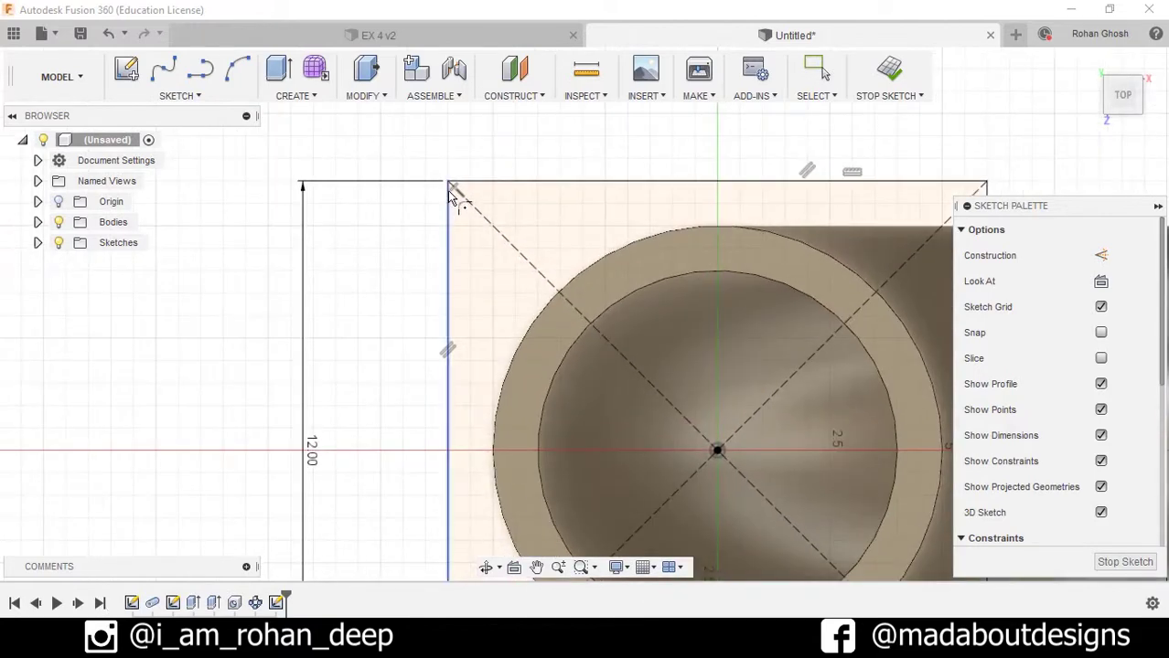
left_click(448, 189)
left_click(467, 187)
scroll(443, 196, "down", 3)
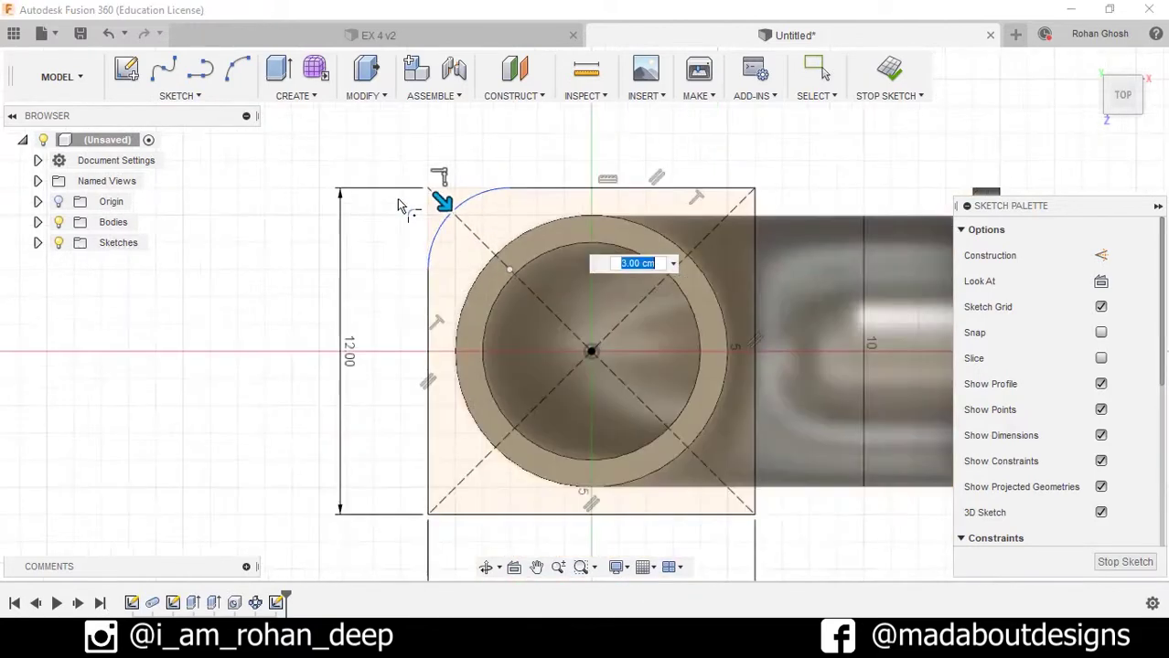
left_click(732, 190)
left_click(756, 221)
- Fillet the two bottom corners and confirm the 1 cm radius
middle_click_drag(695, 347, 681, 253)
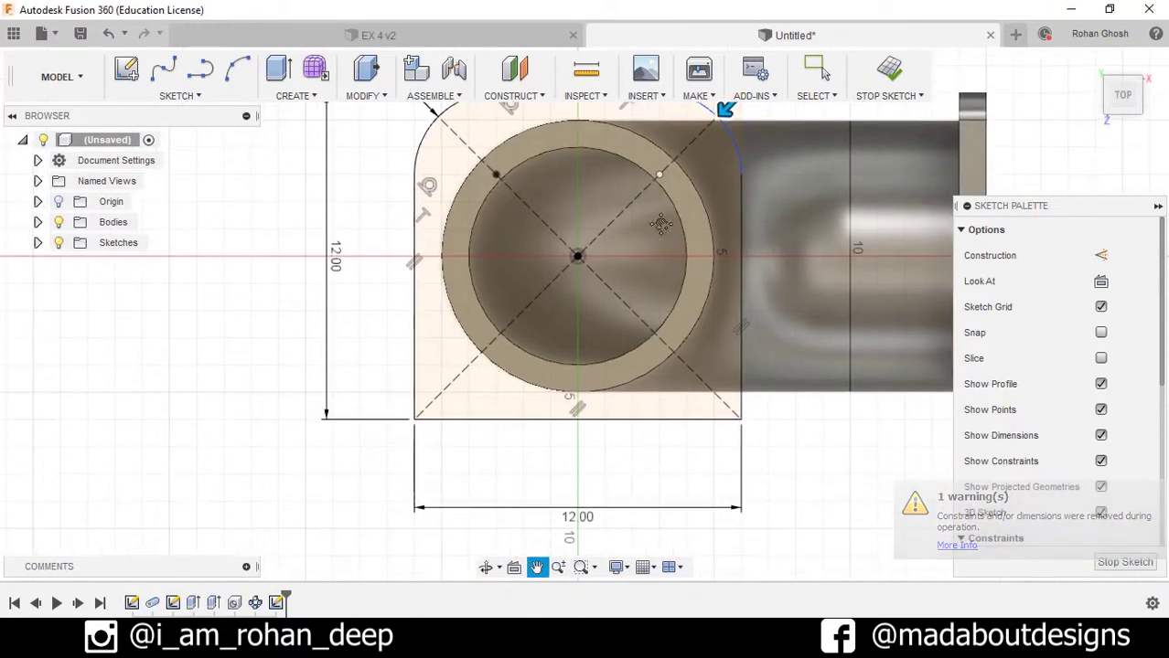
left_click(419, 400)
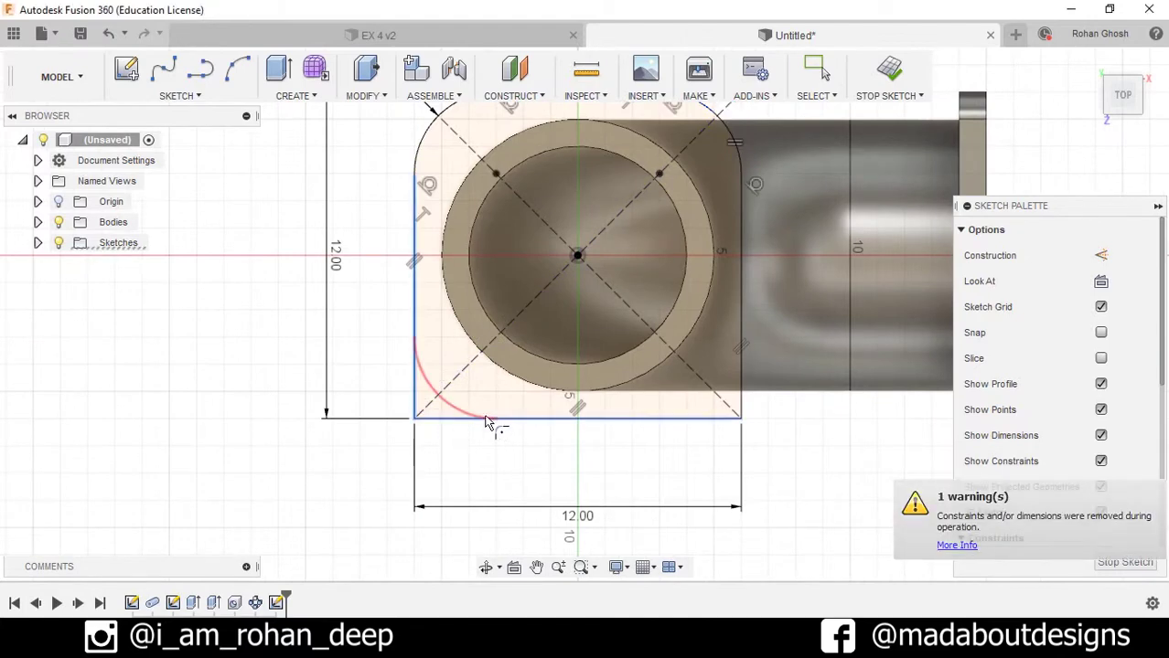
left_click(447, 418)
left_click(735, 413)
left_click(742, 391)
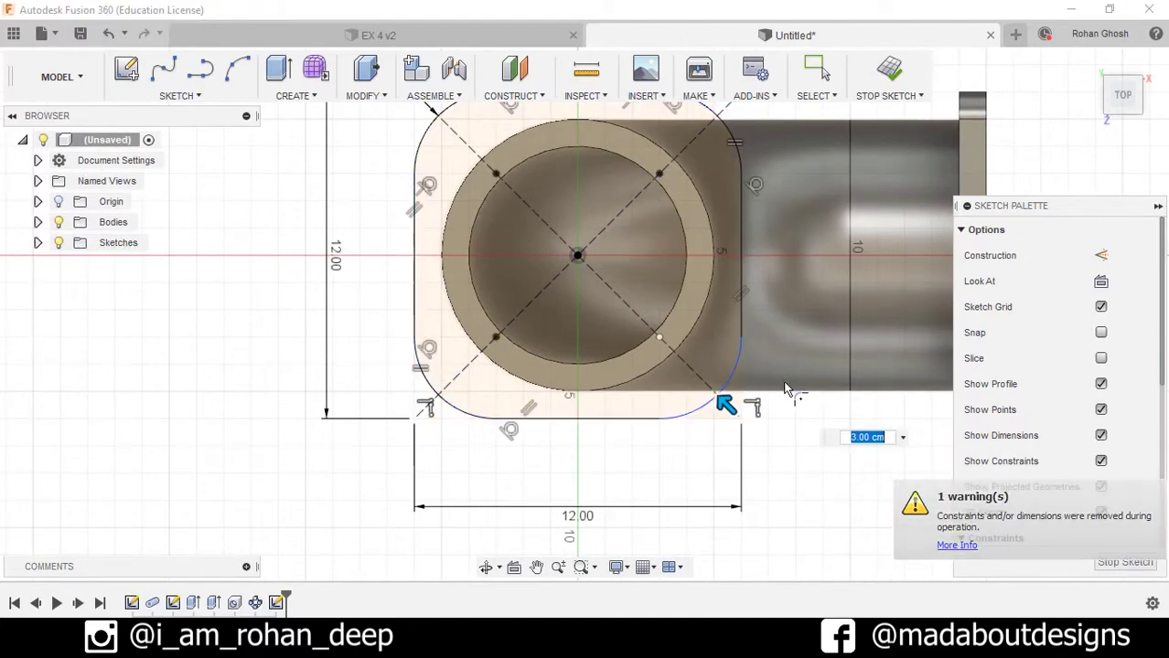
key("Return")
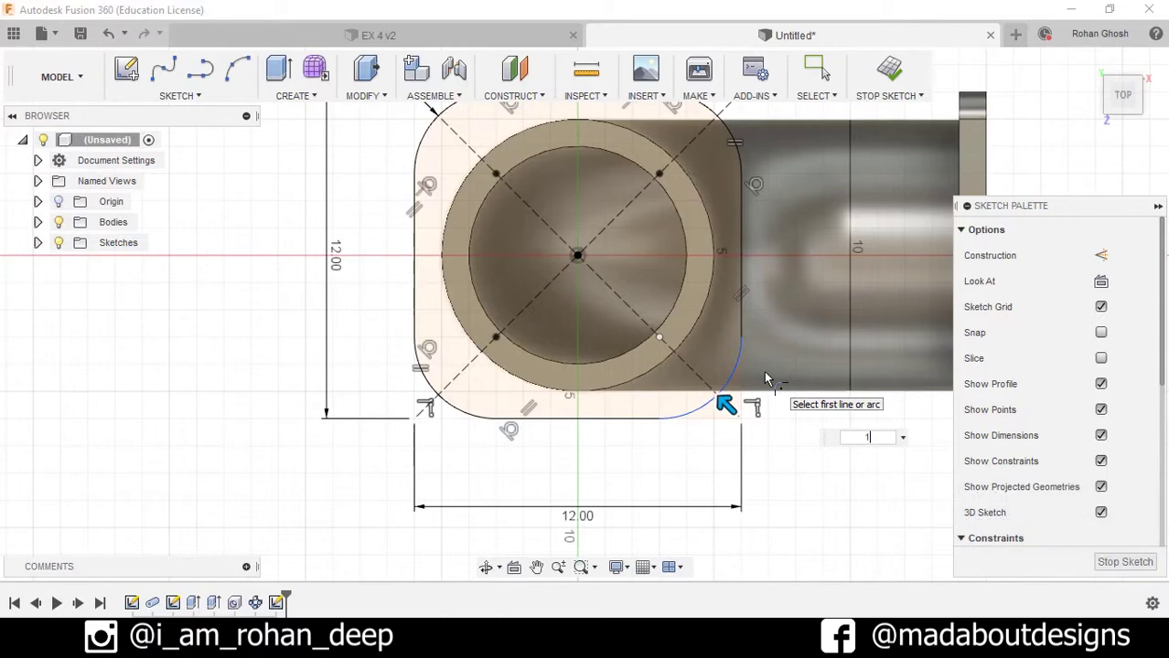
key("Escape")
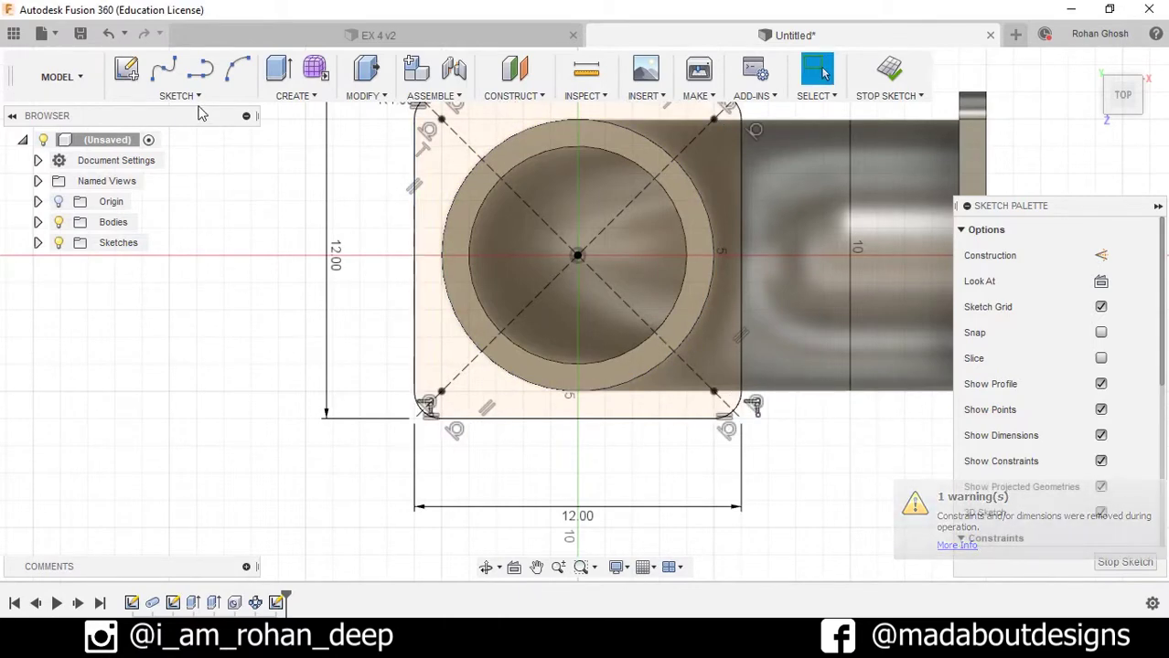
left_click(181, 95)
- Draw a 1.25 diameter circle on the top-left corner diagonal
mouse_move(146, 174)
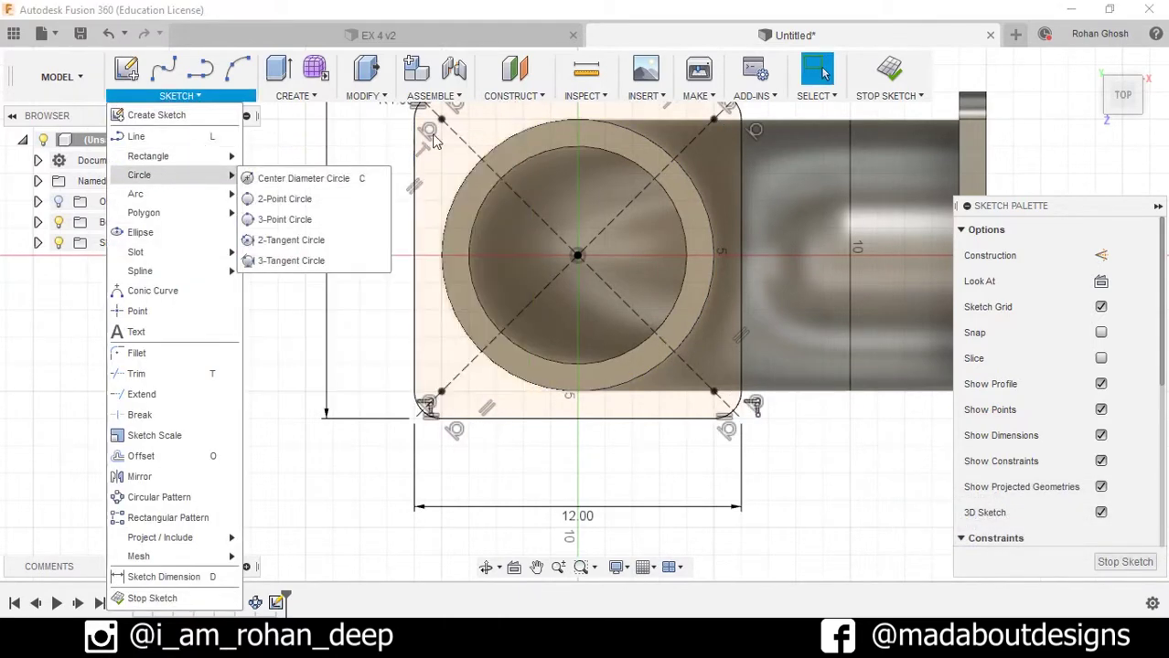
left_click(347, 179)
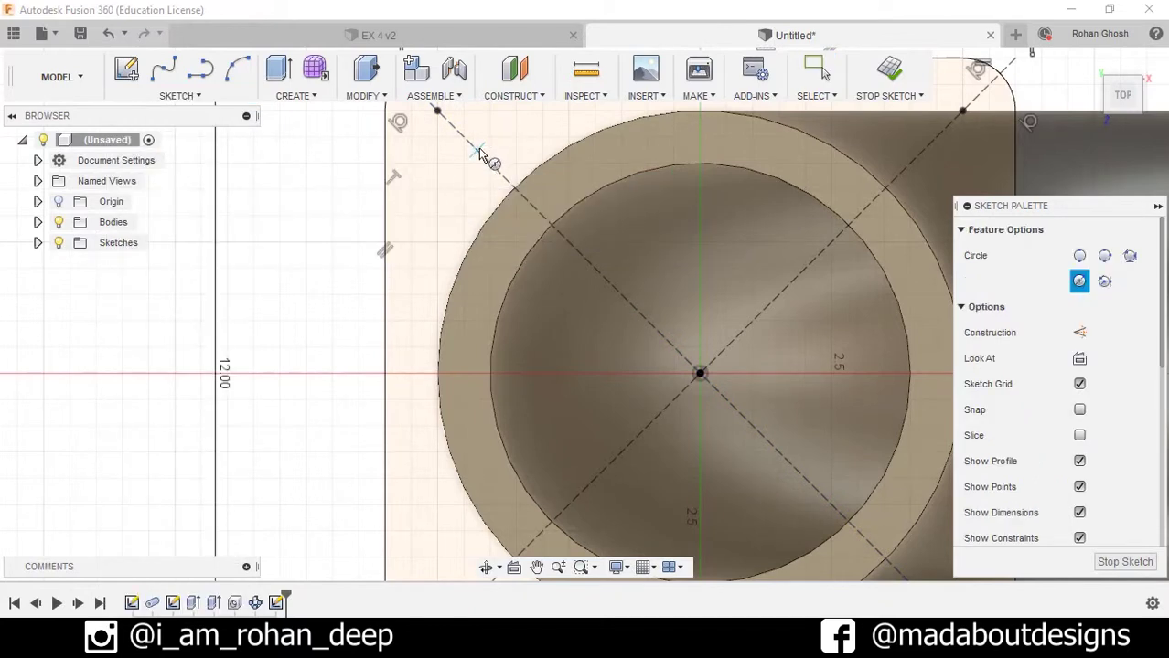
left_click(479, 153)
middle_click_drag(487, 181, 495, 236)
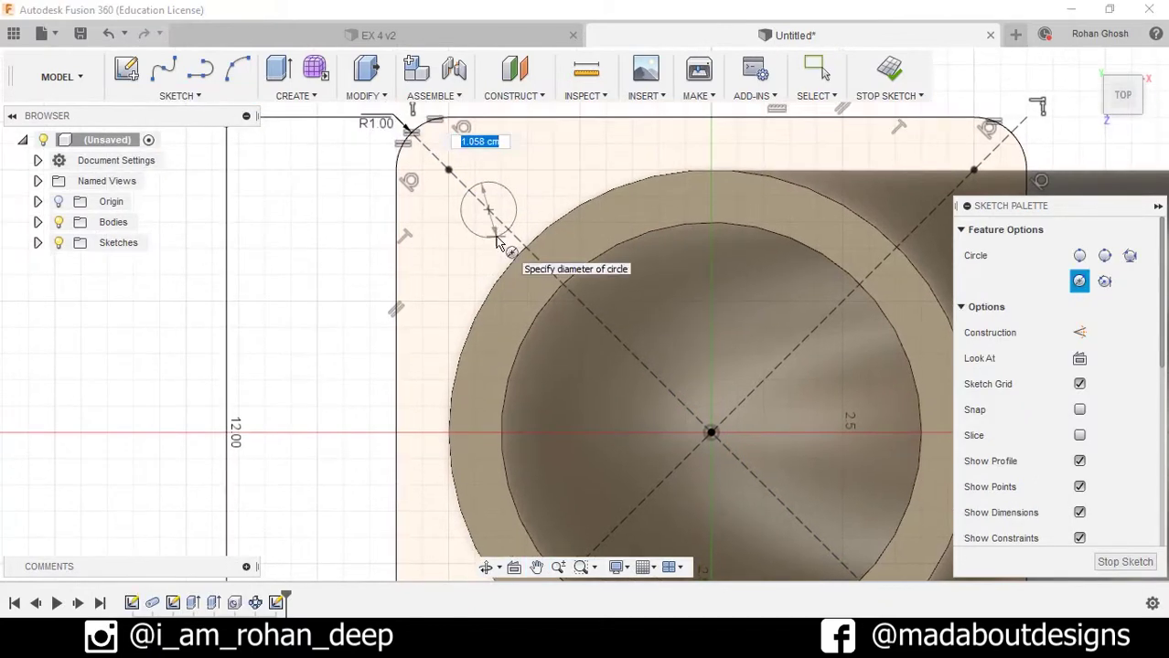
type("1.25")
key("Tab")
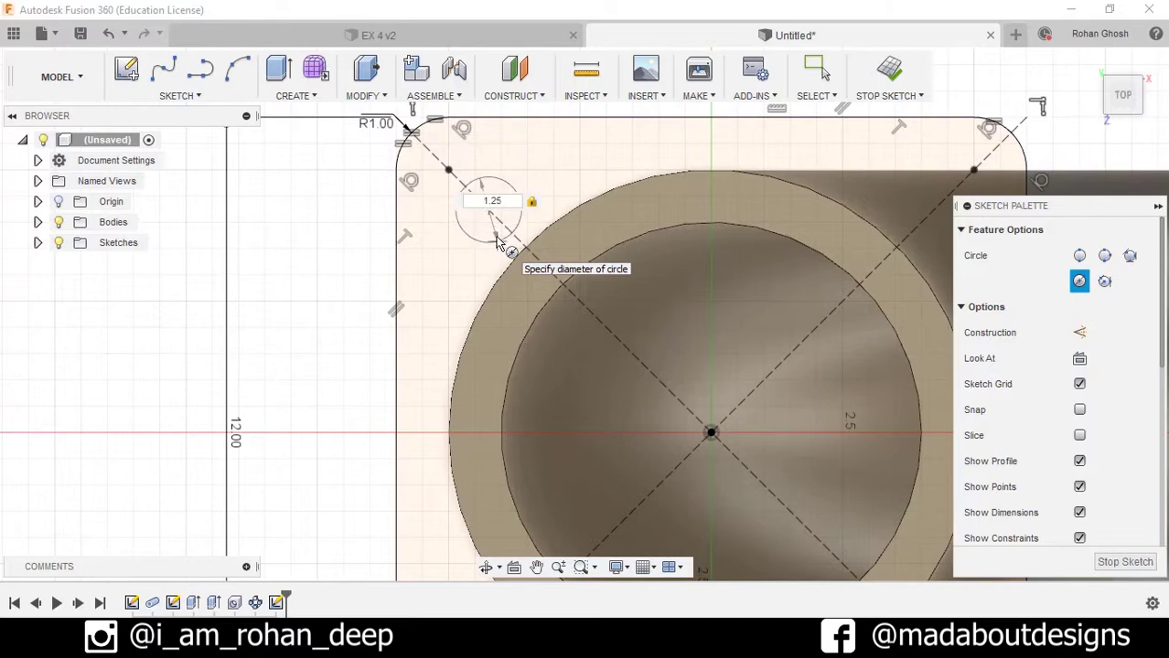
key("Return")
key("Escape")
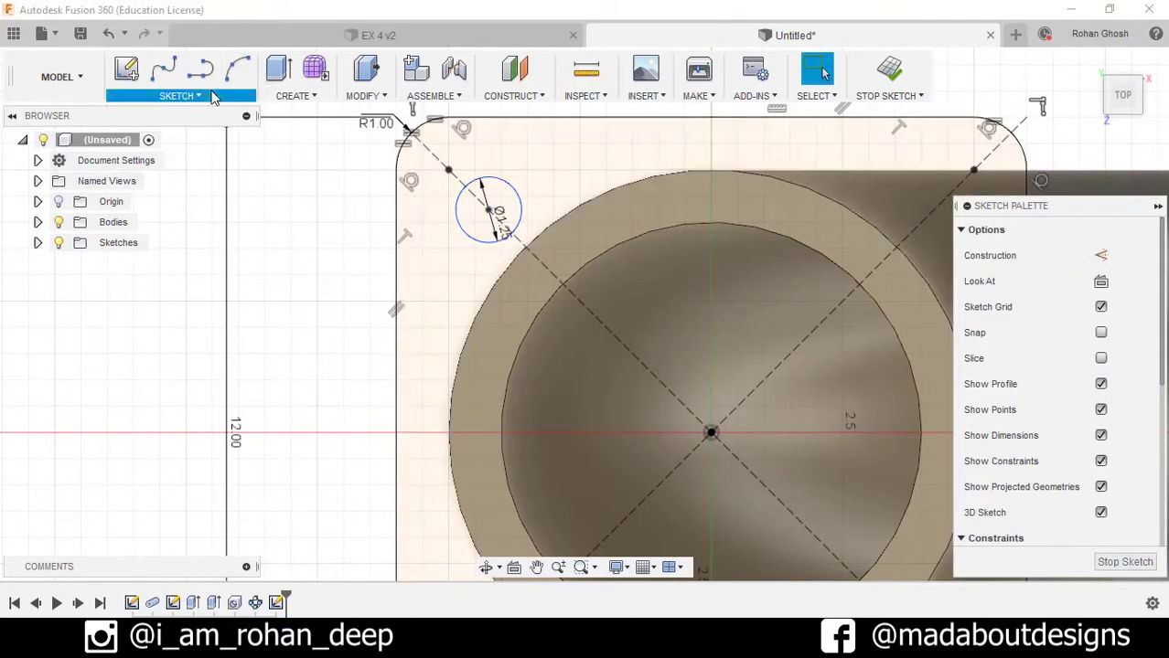
- Dimension the circle's centre 1.5 from the flange's left edge
left_click(212, 97)
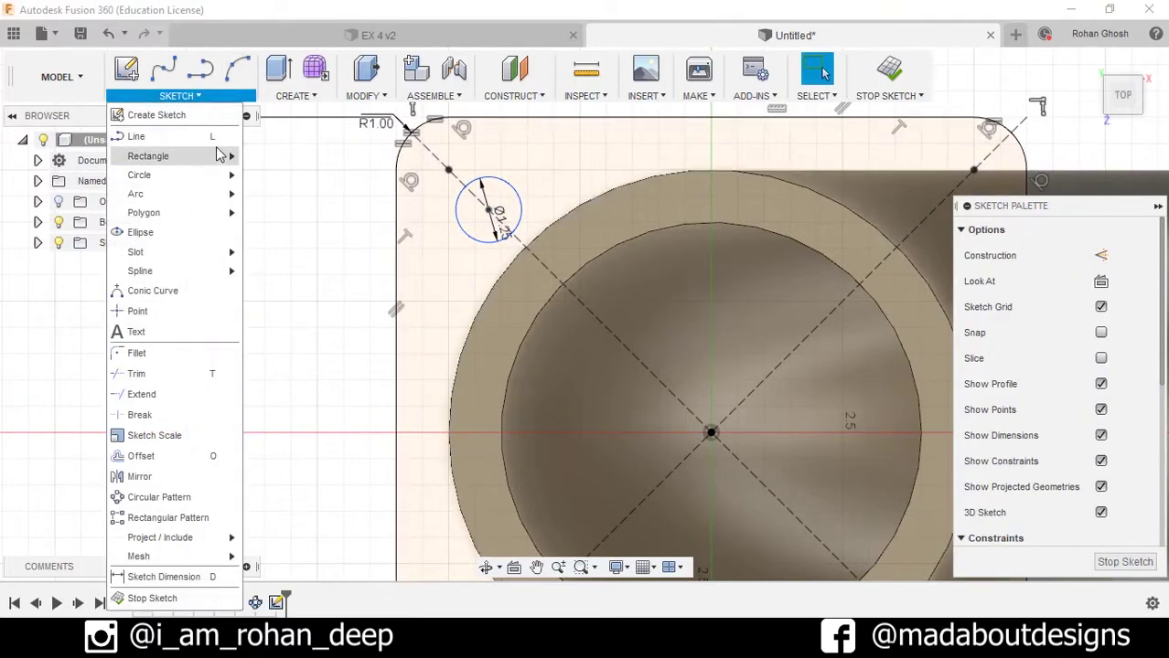
left_click(164, 577)
scroll(487, 251, "up", 3)
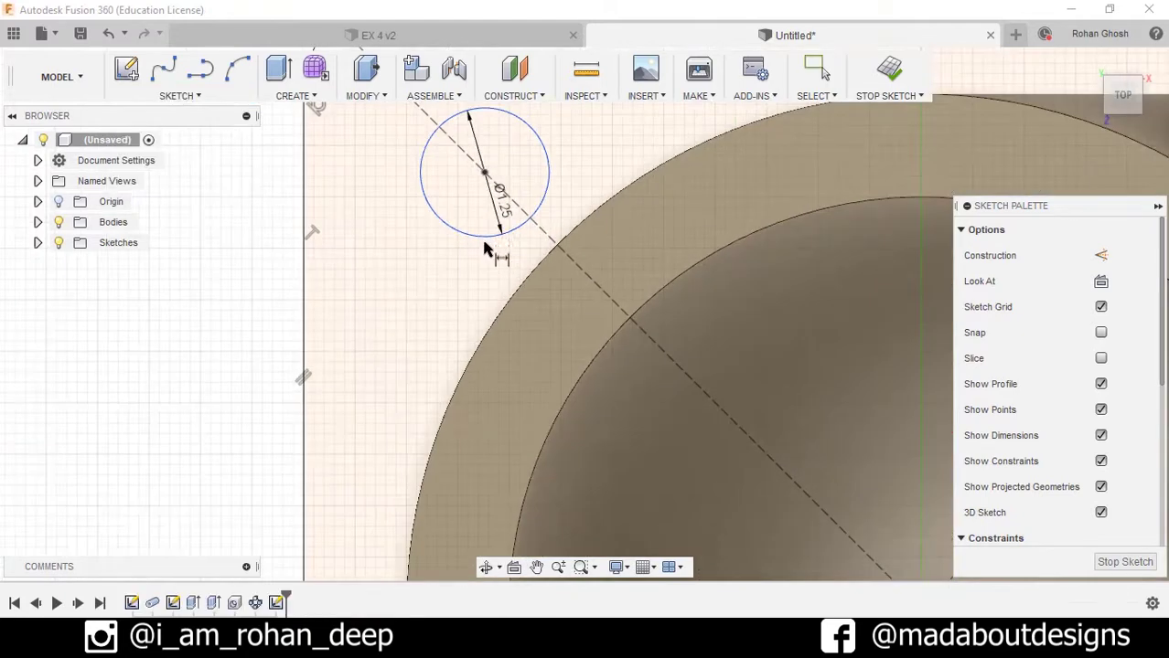
left_click(469, 174)
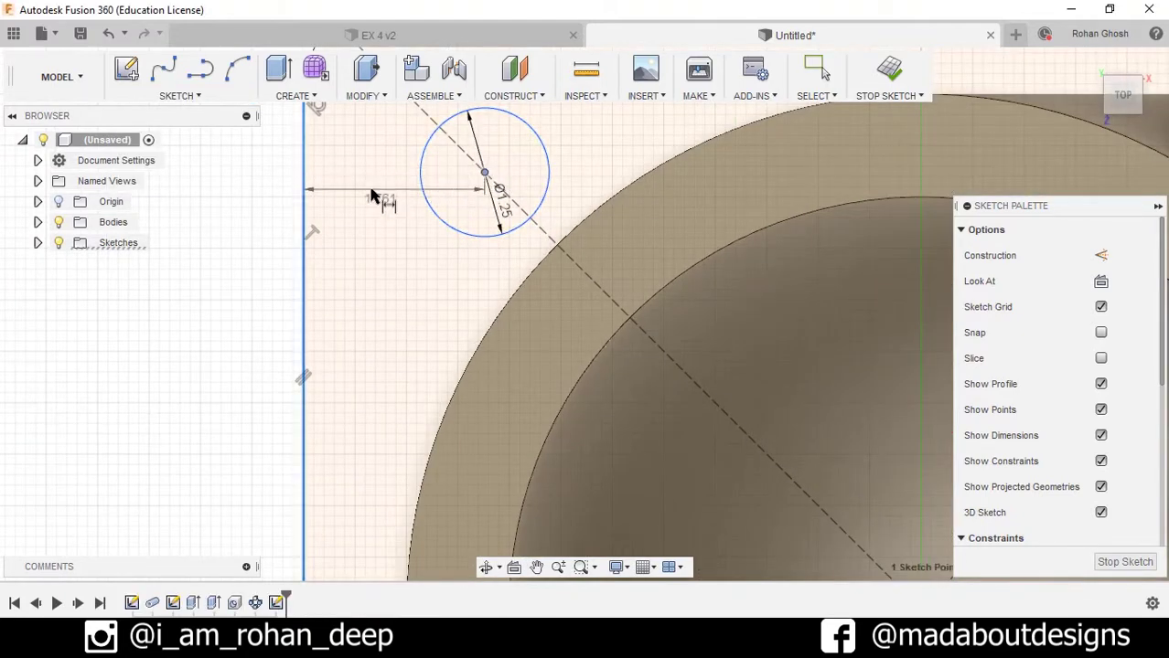
left_click(394, 265)
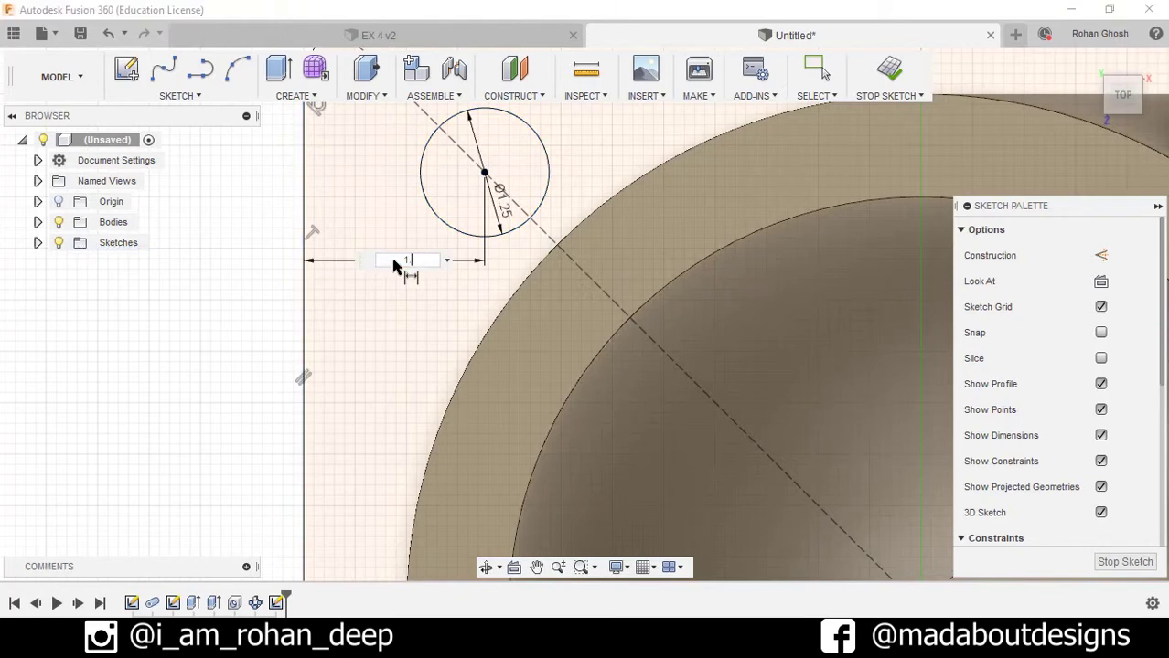
type("1.5")
key("Return")
scroll(331, 292, "down", 3)
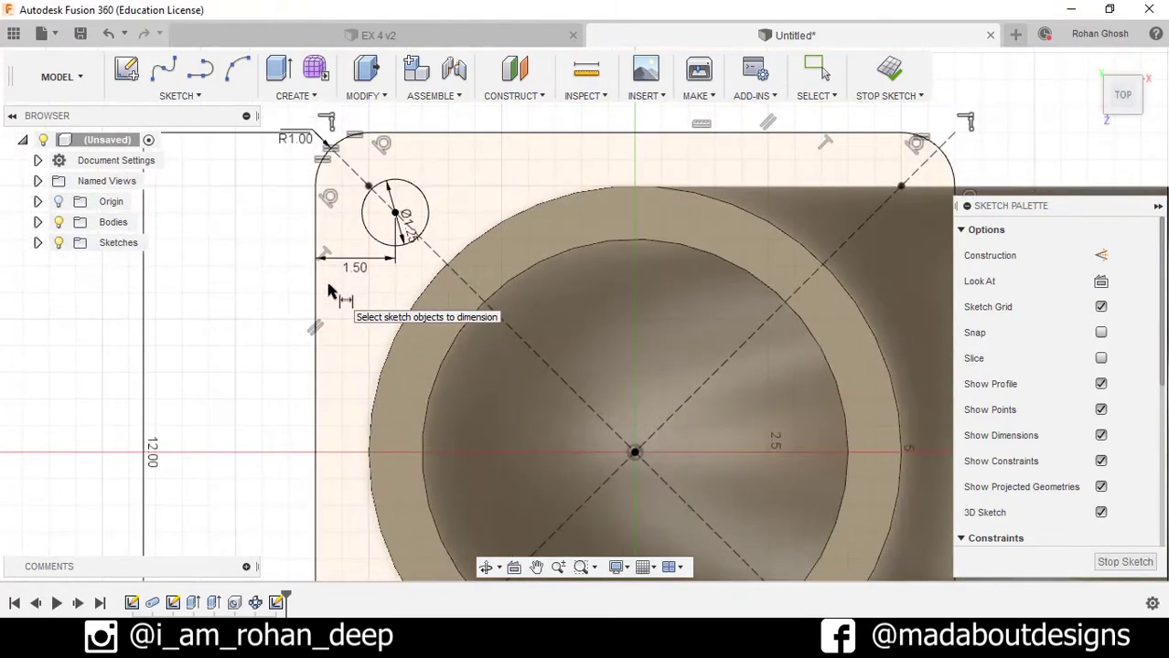
left_click(194, 99)
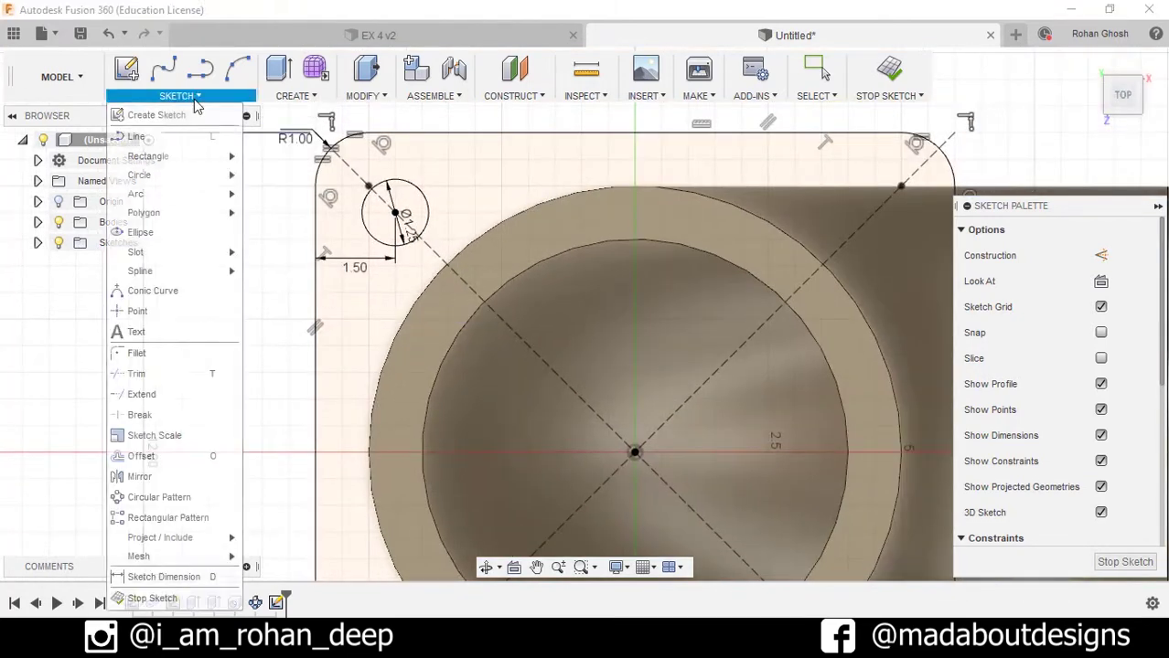
- Pattern the bolt-hole circle 4 times around the bore centre
left_click(159, 498)
scroll(408, 293, "down", 2)
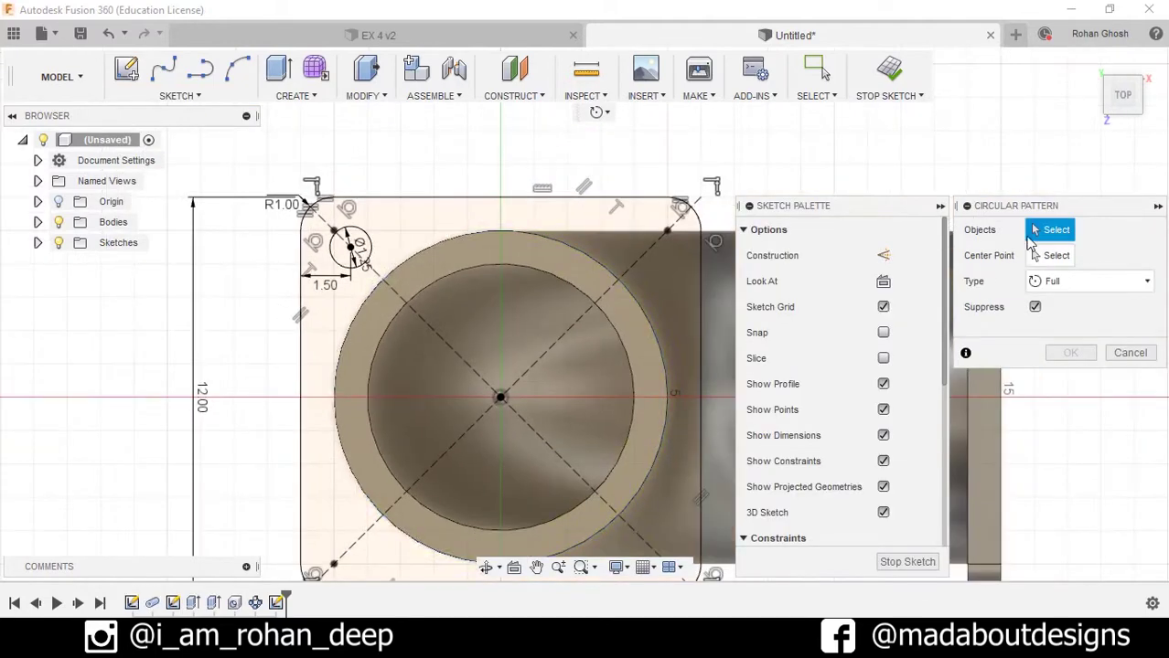
left_click(359, 240)
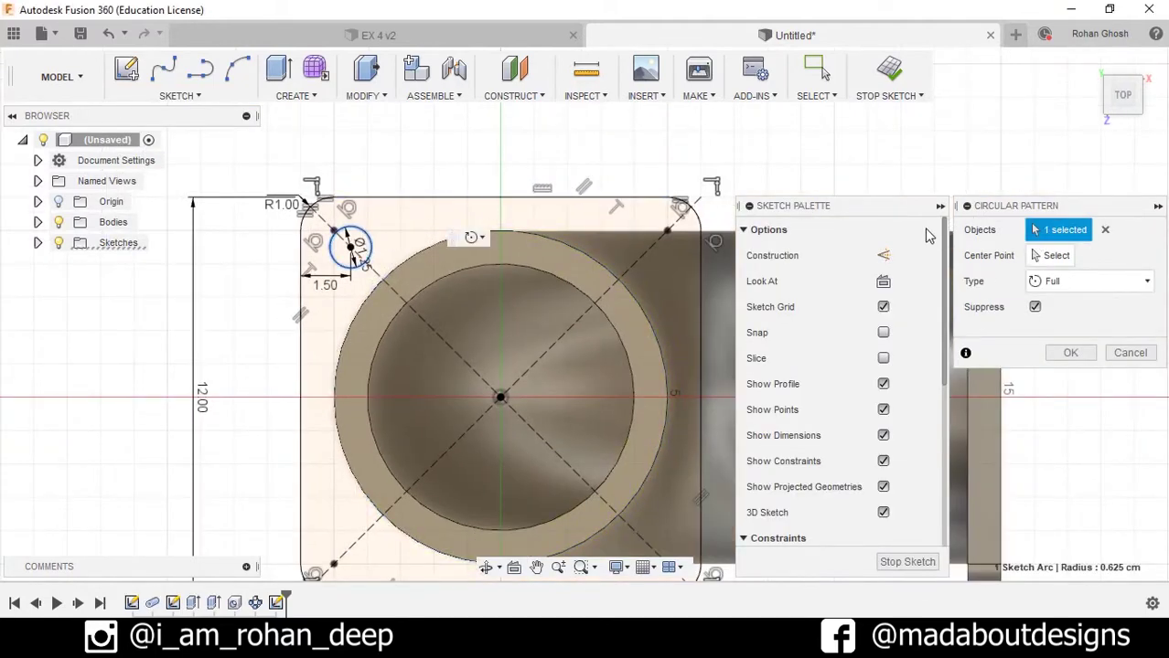
left_click(1038, 261)
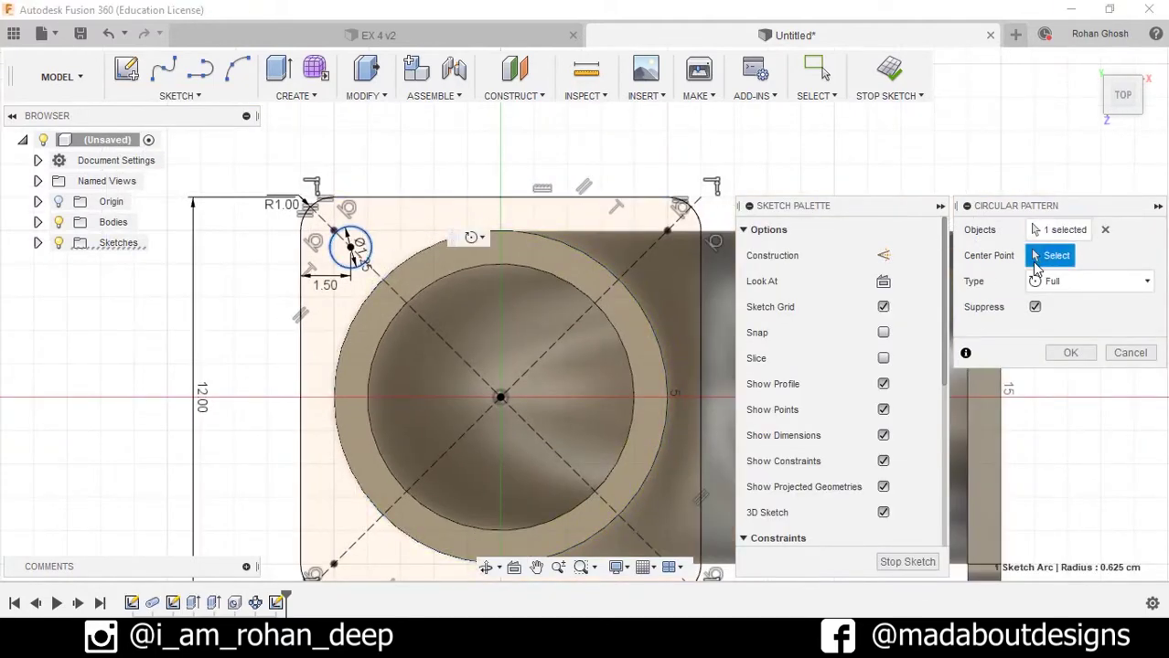
left_click(501, 401)
scroll(545, 356, "down", 2)
left_click(1038, 333)
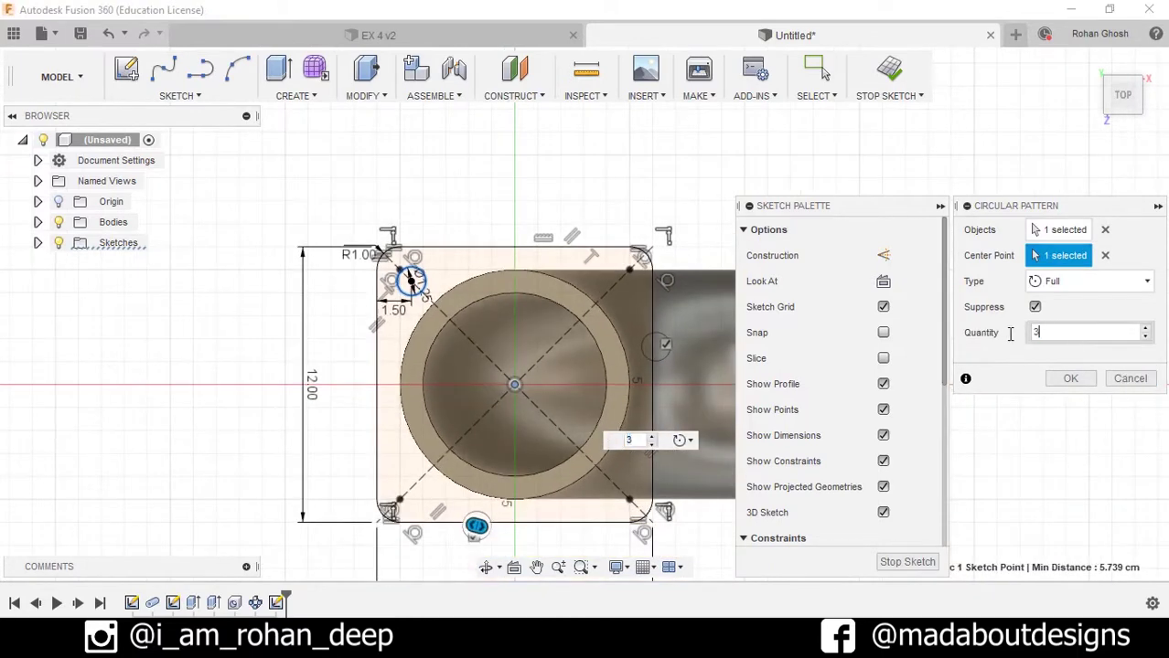
type("4")
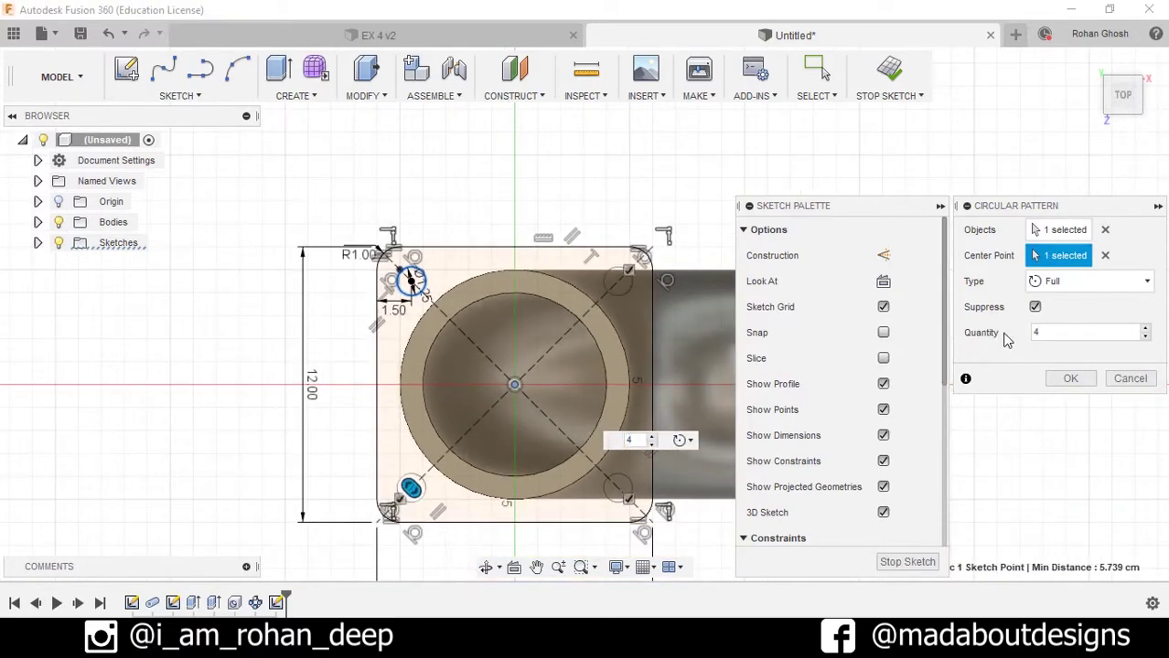
left_click(1075, 382)
- Finish the sketch and extrude the square flange profiles 1.00 cm, joined to the pipe
left_click(890, 70)
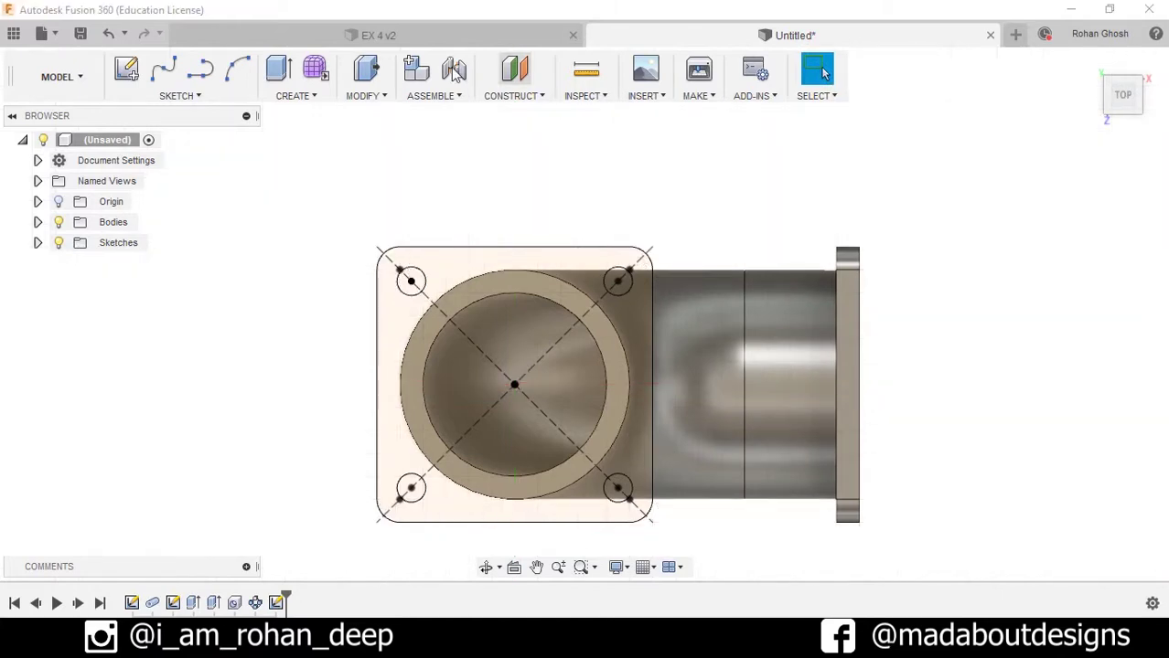
left_click(306, 96)
left_click(300, 156)
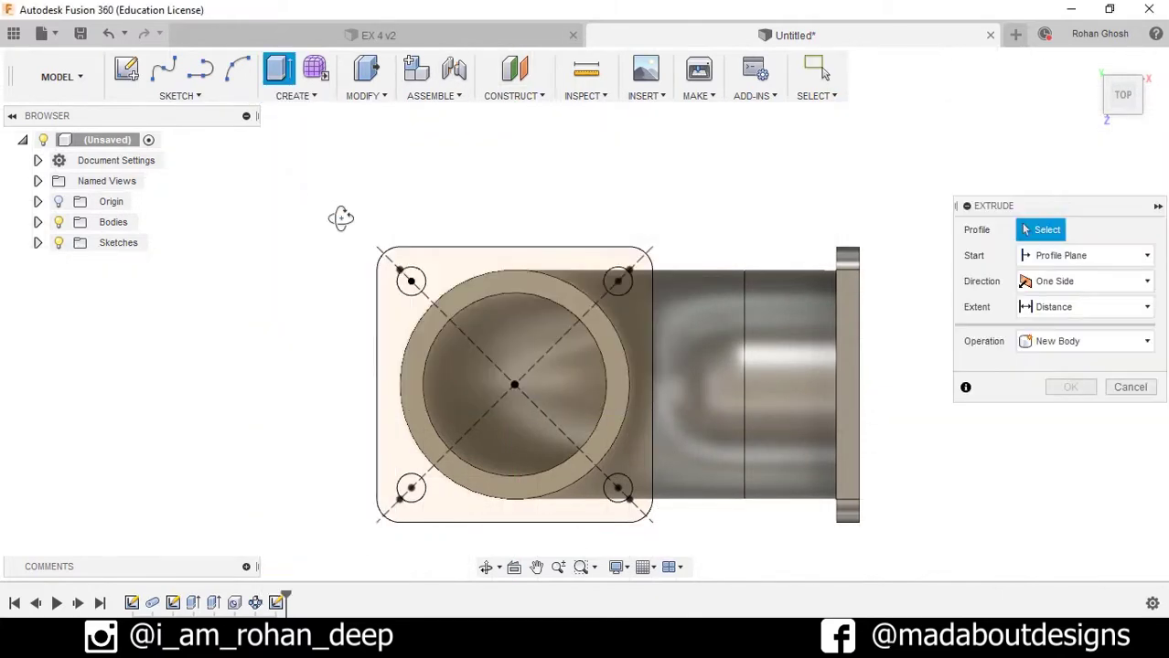
left_click(412, 220)
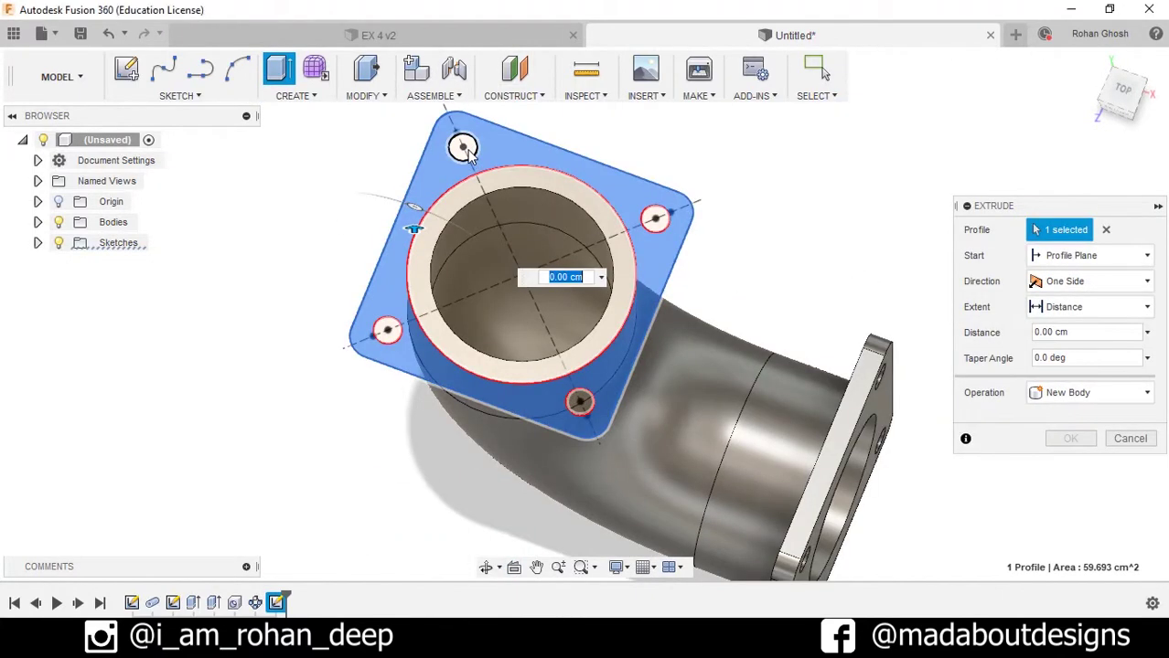
left_click(654, 217)
left_click(387, 330)
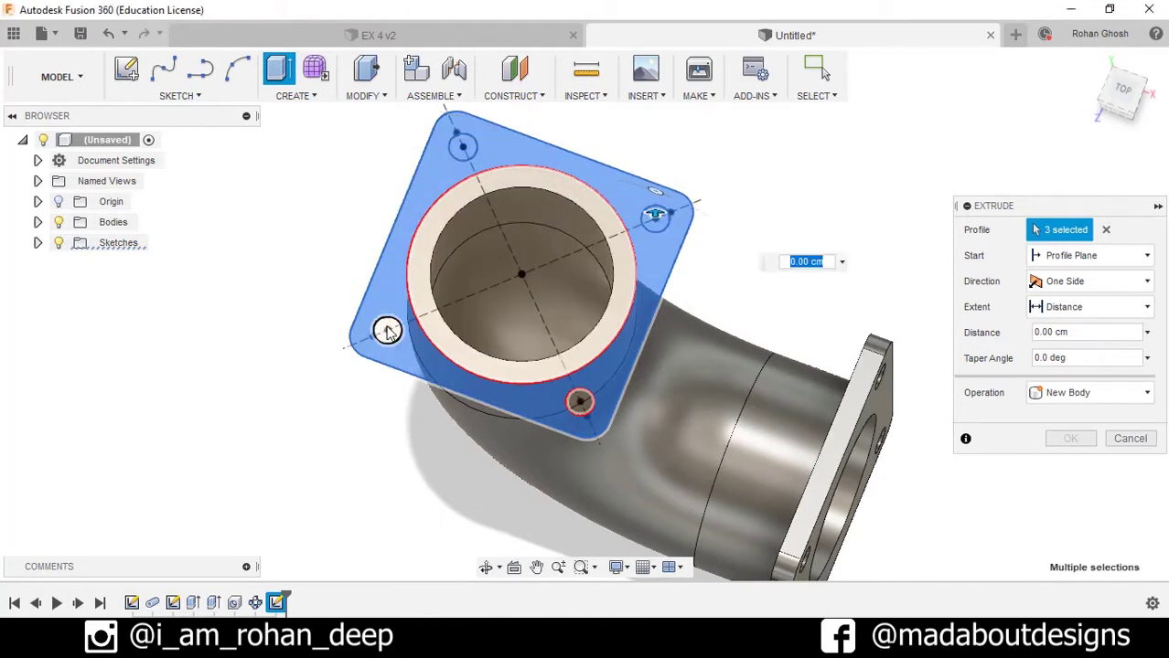
left_click(576, 414)
middle_click_drag(577, 413, 599, 288, "shift")
left_click_drag(599, 288, 864, 389)
left_click(1070, 438)
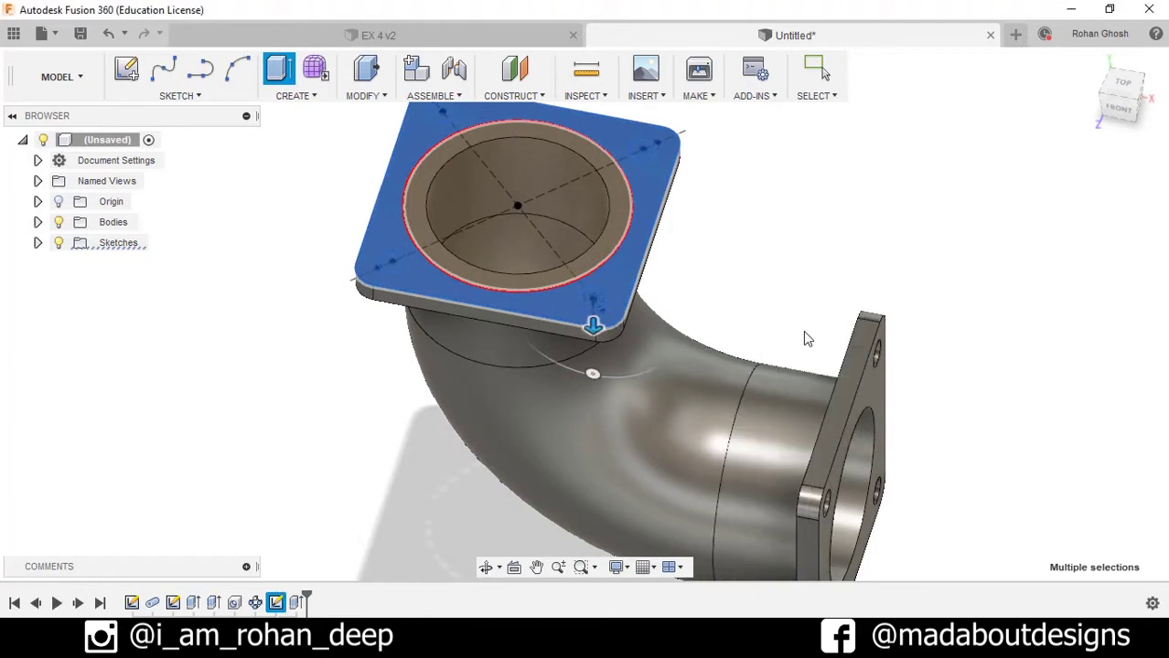
- Turn Sketch3's visibility on to show the bolt-hole circles
left_click(37, 243)
left_click(74, 304)
middle_click_drag(227, 156, 287, 248, "shift")
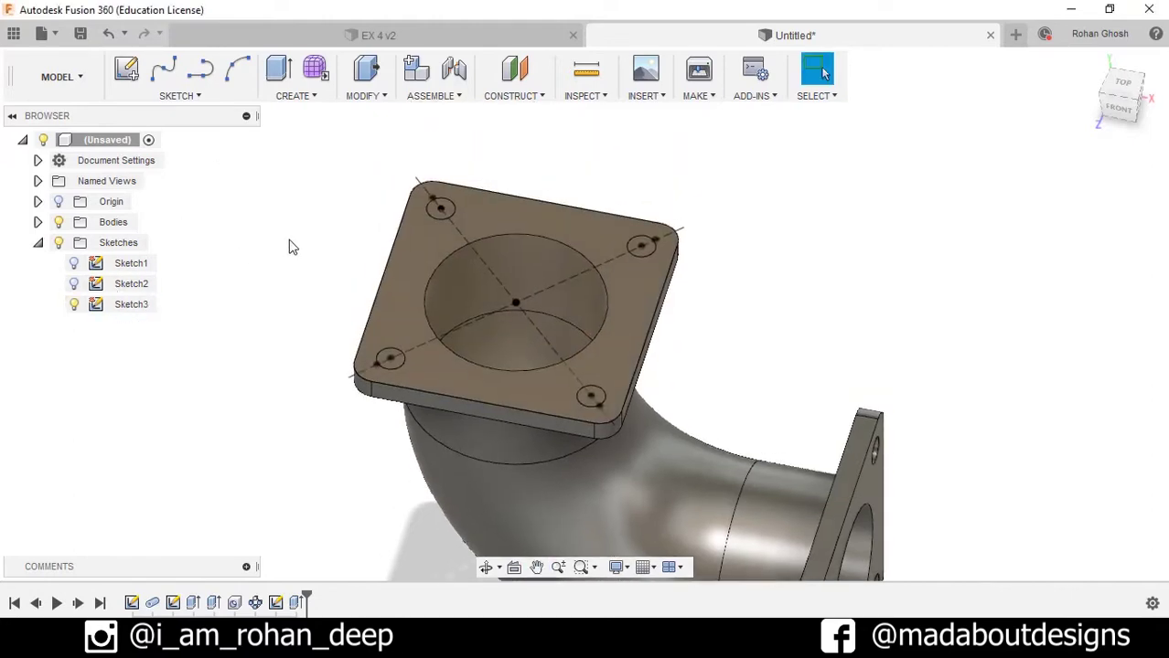
scroll(412, 195, "up", 3)
left_click(295, 95)
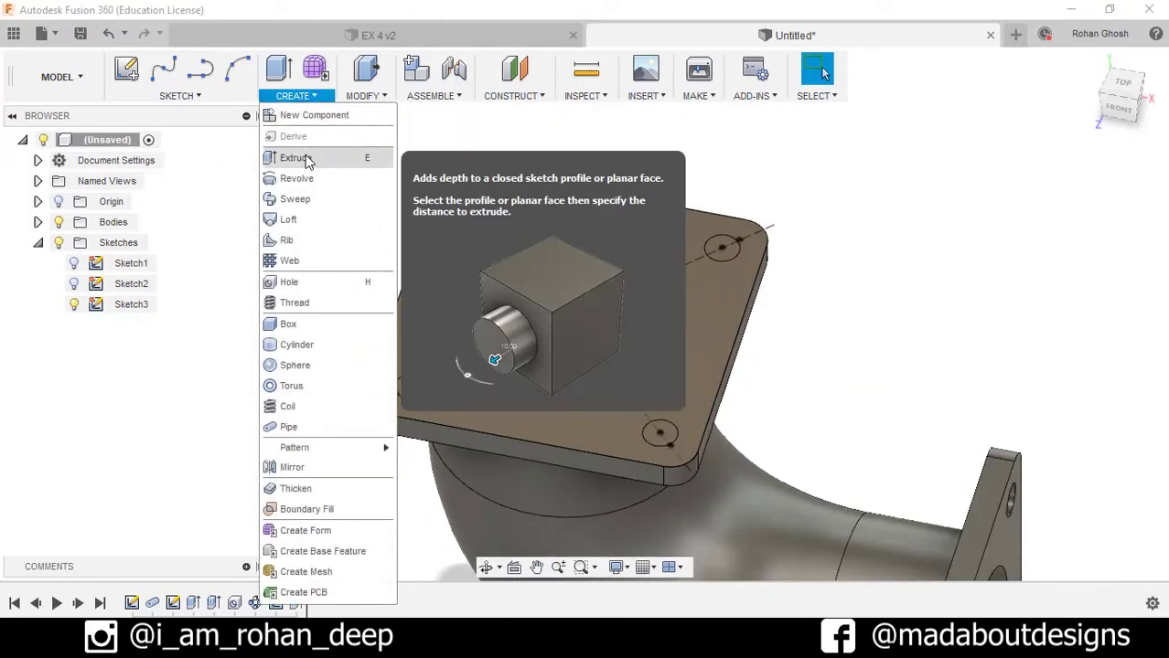
- Cut the four corner bolt-hole circles 0.50 cm into the upper flange, then hide Sketch3
left_click(295, 157)
scroll(489, 208, "up", 3)
left_click(489, 209)
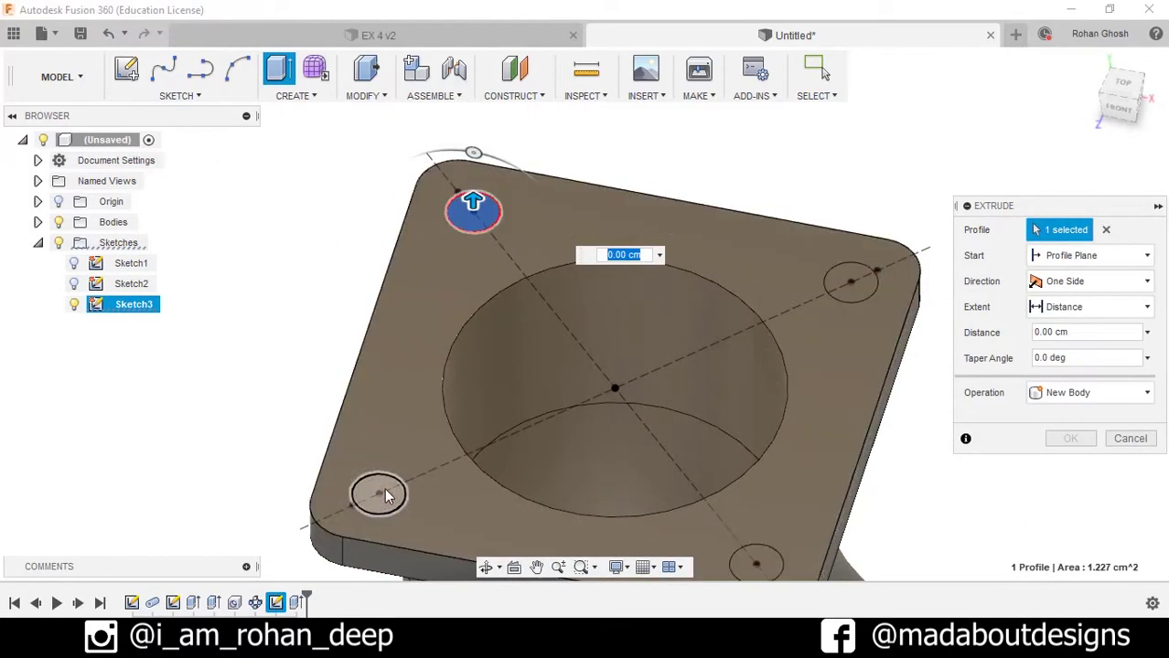
left_click(375, 487)
left_click(759, 569)
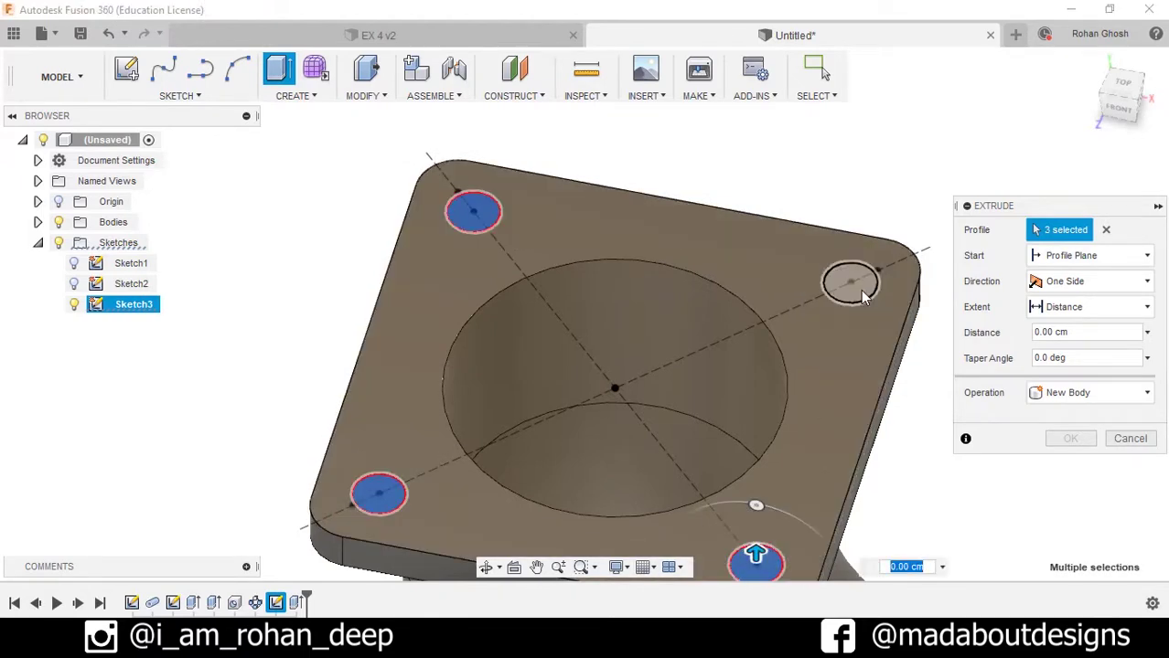
left_click(855, 286)
left_click_drag(846, 270, 851, 357)
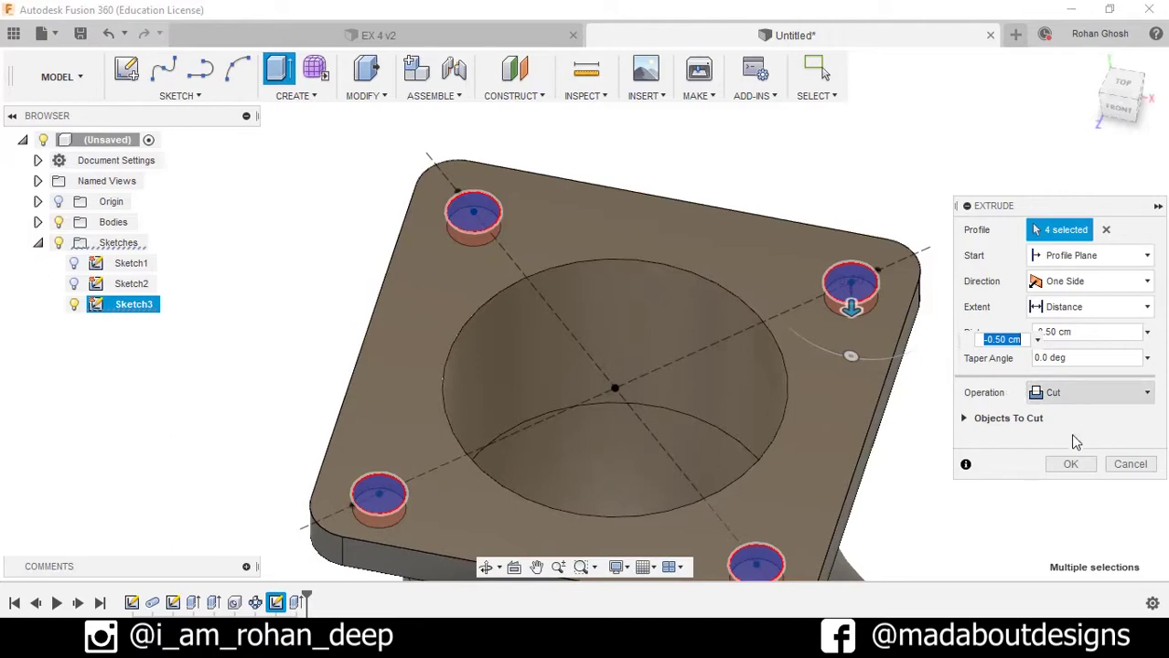
left_click(1070, 464)
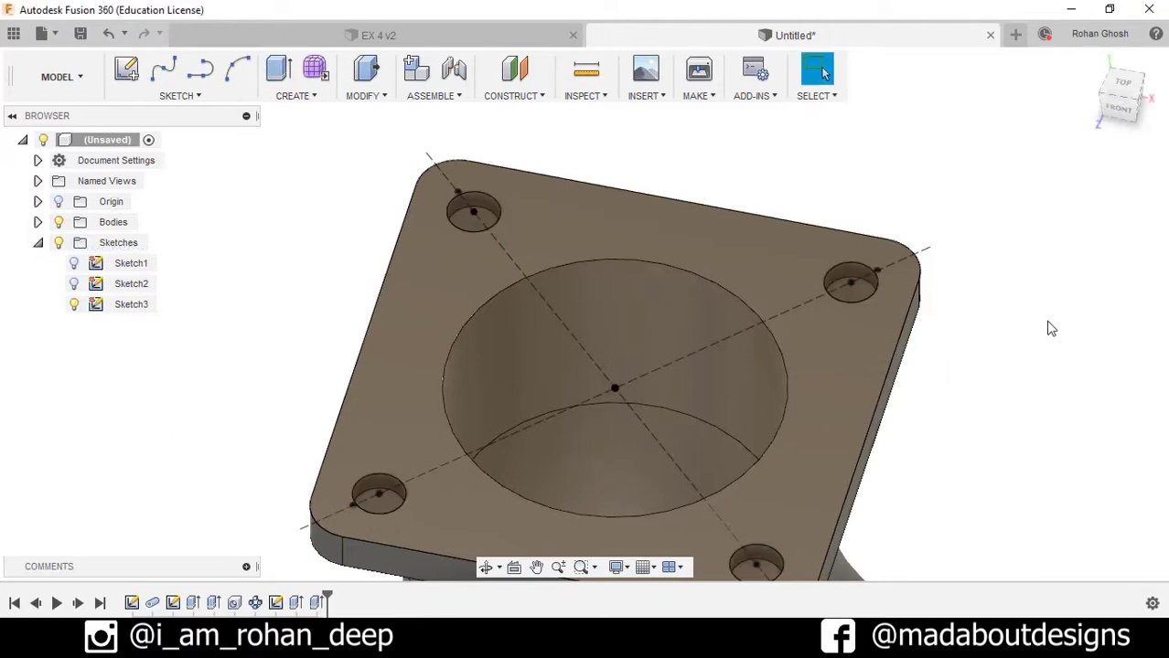
left_click(75, 305)
mouse_move(235, 281)
middle_mouse_down("shift")
mouse_move(287, 244)
mouse_move(300, 261)
mouse_move(277, 168)
middle_mouse_up("shift")
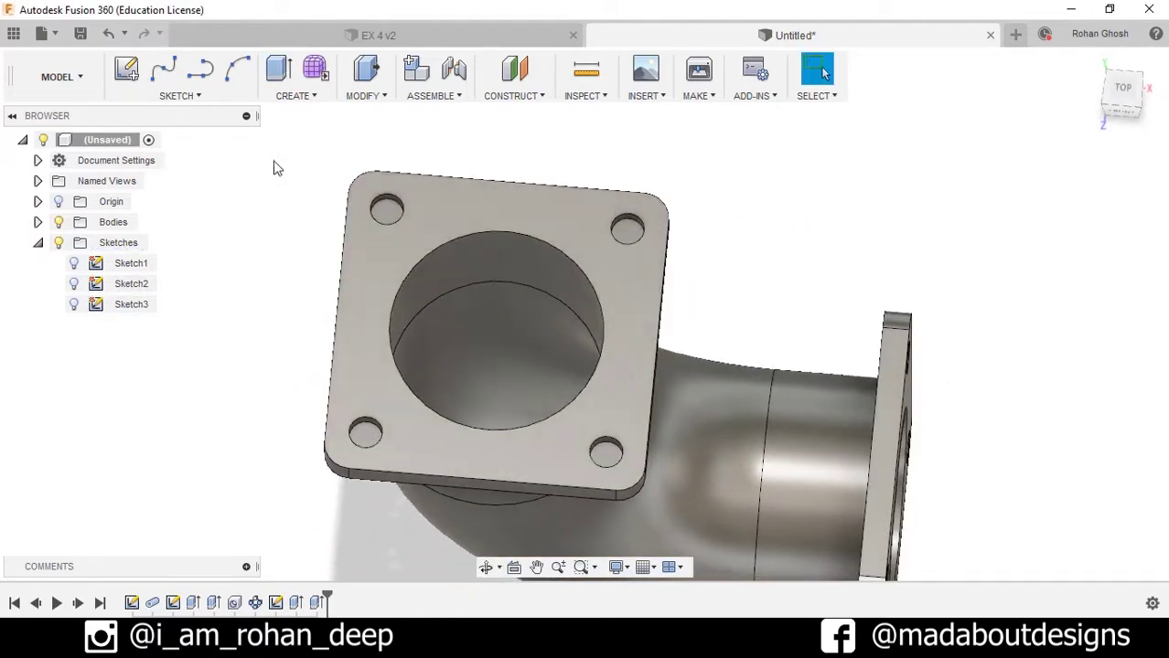
- Add a 0.75 cm diameter, 1.00 cm deep hole at the upper flange's top-left bolt hole
left_click(305, 97)
left_click(287, 206)
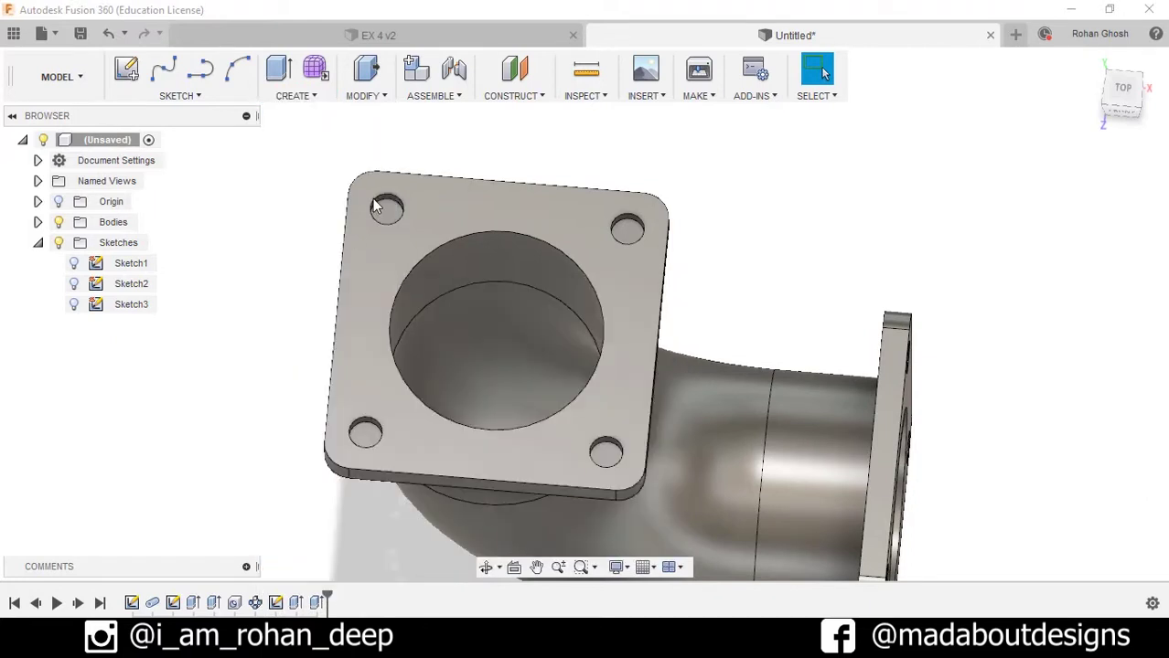
scroll(395, 217, "up", 1)
left_click(386, 213)
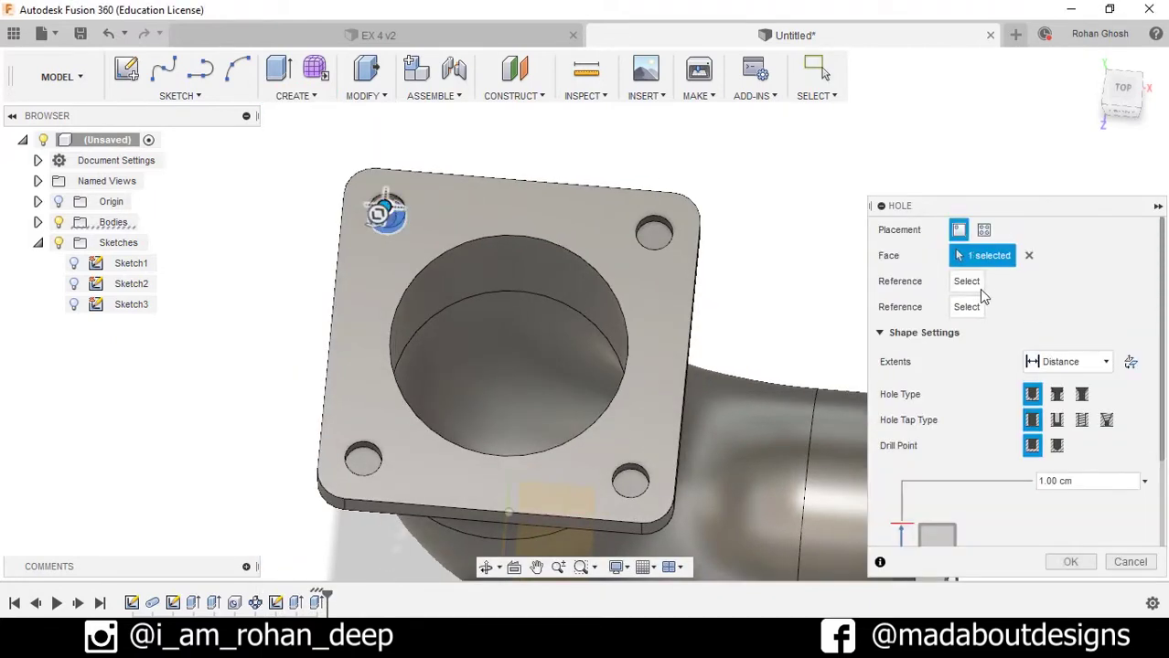
left_click(966, 284)
scroll(387, 210, "up", 3)
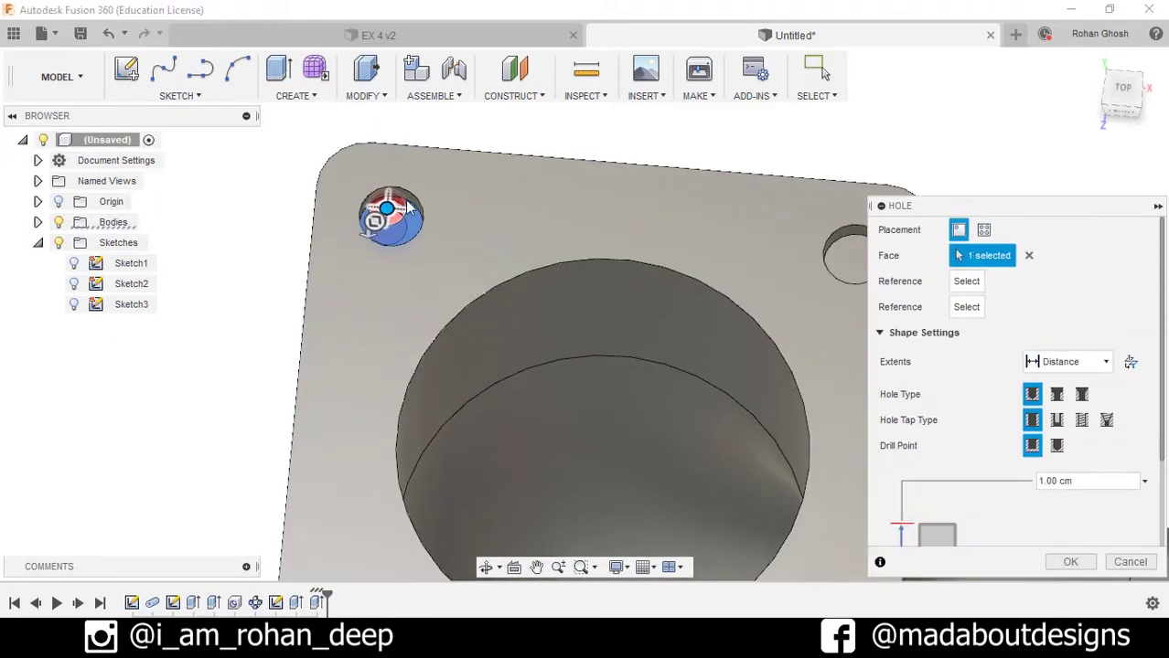
scroll(531, 219, "down", 5)
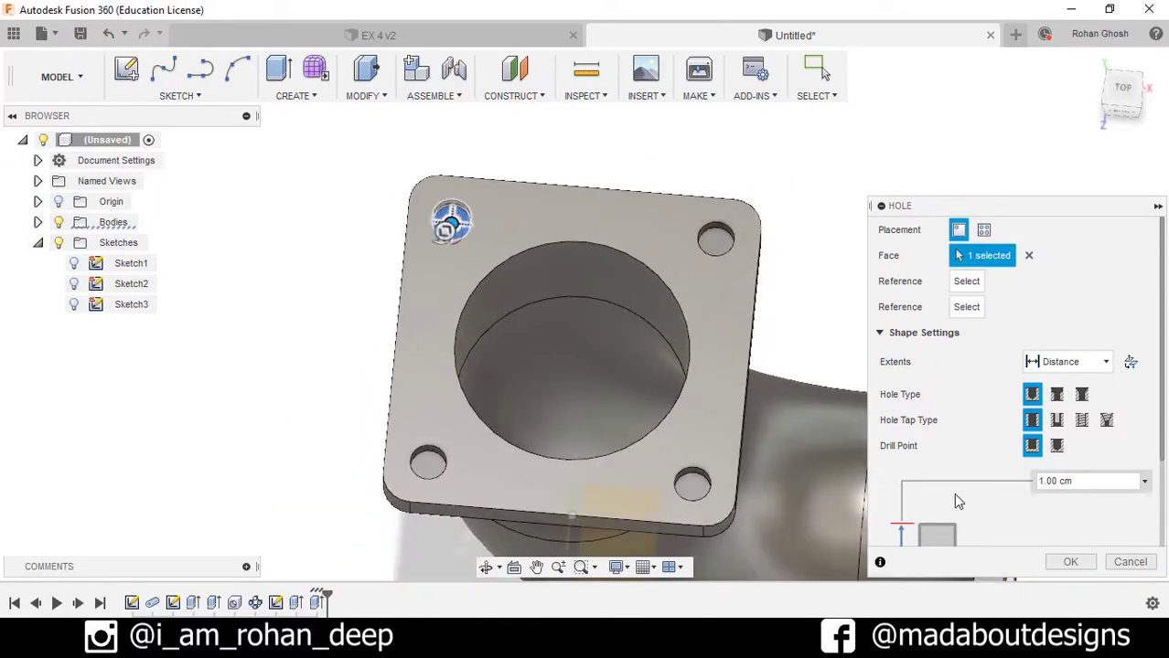
scroll(951, 494, "down", 3)
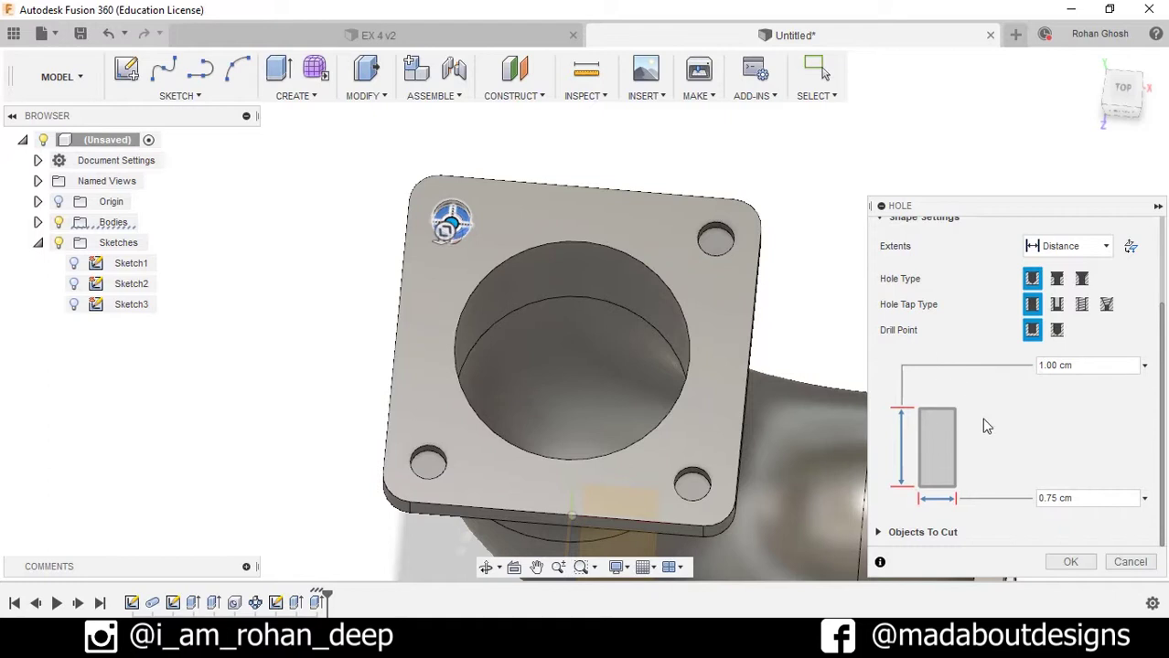
left_click(1070, 561)
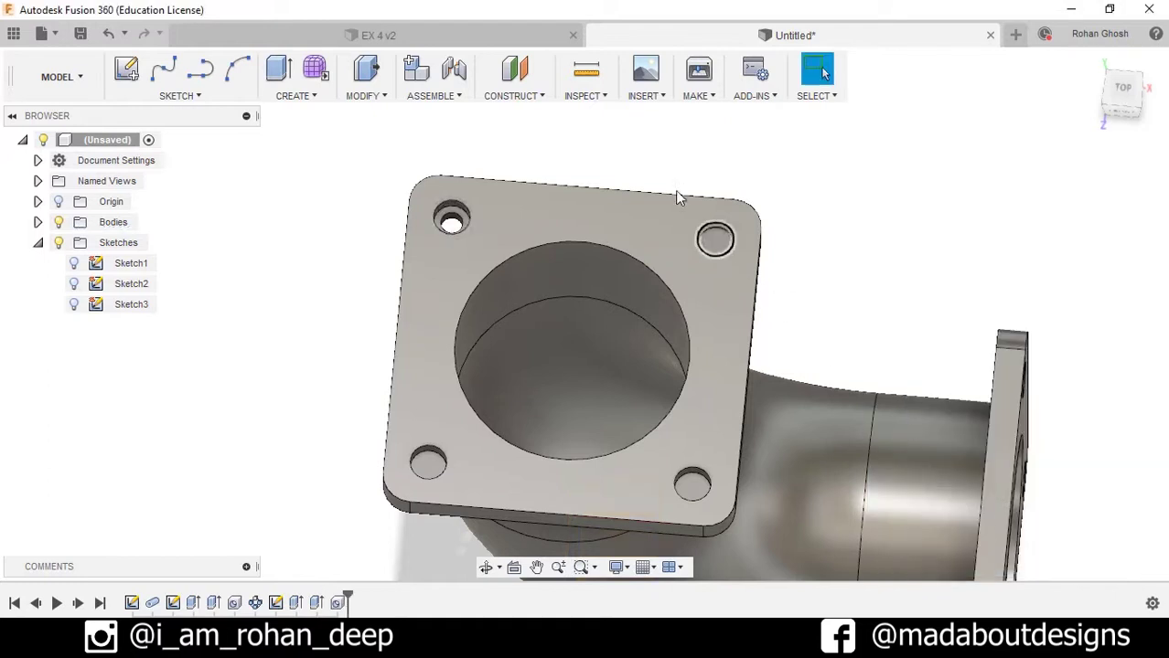
- Circular-pattern the new hole around the bore axis, 4 copies, so all upper-flange bolt holes go full depth
left_click(315, 96)
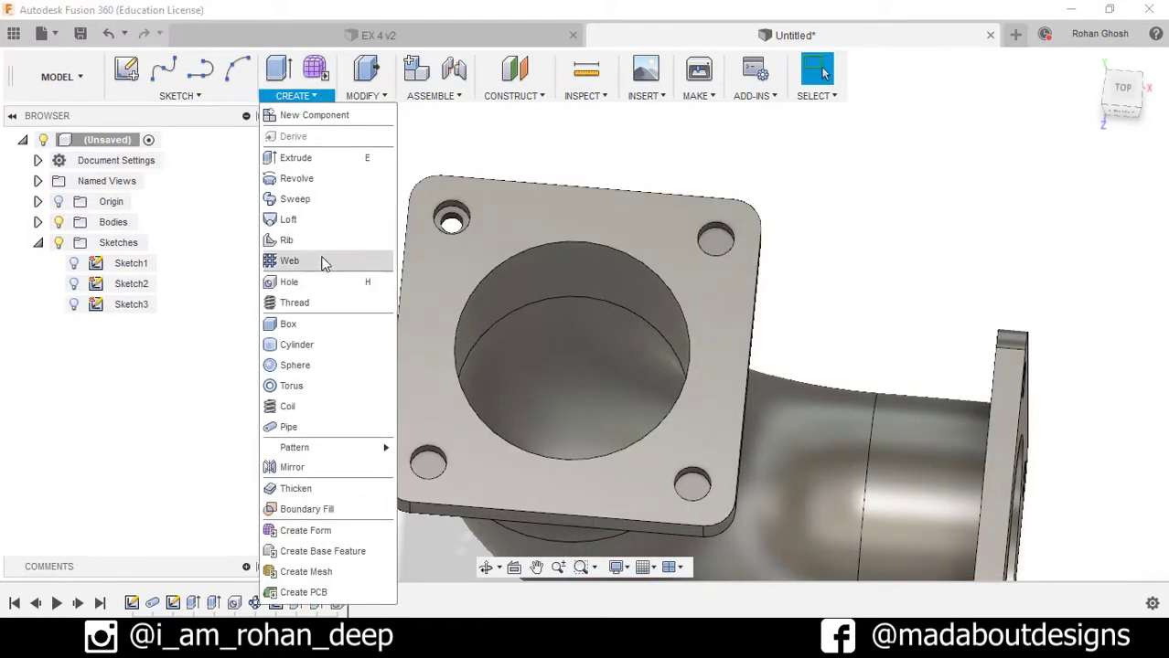
mouse_move(307, 448)
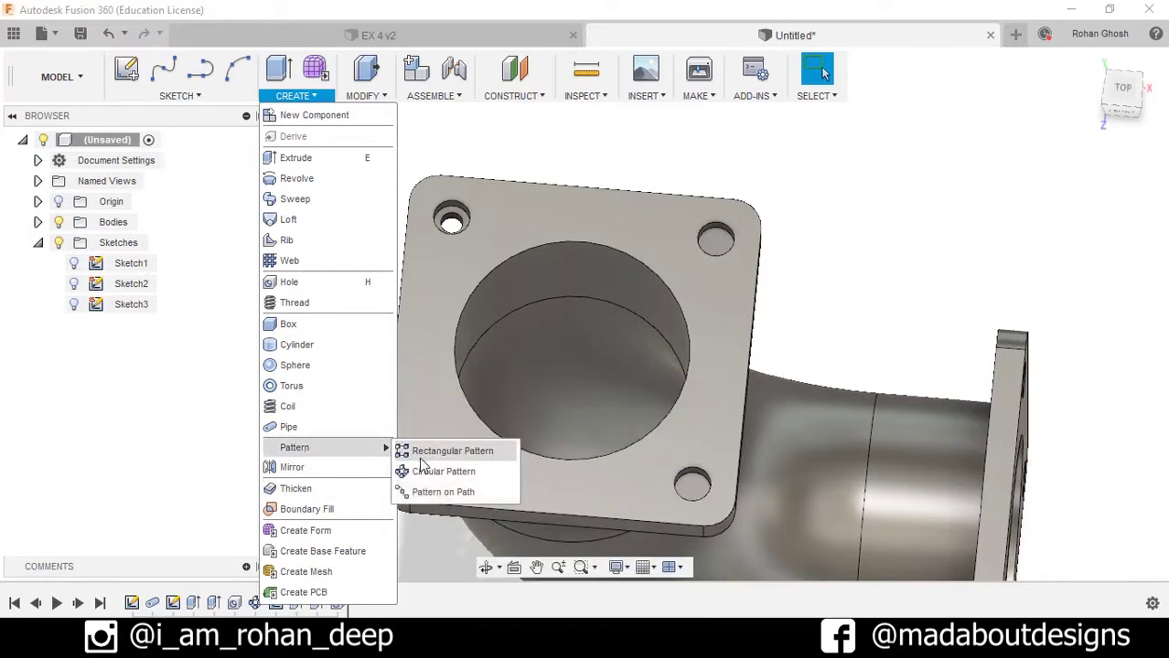
left_click(440, 473)
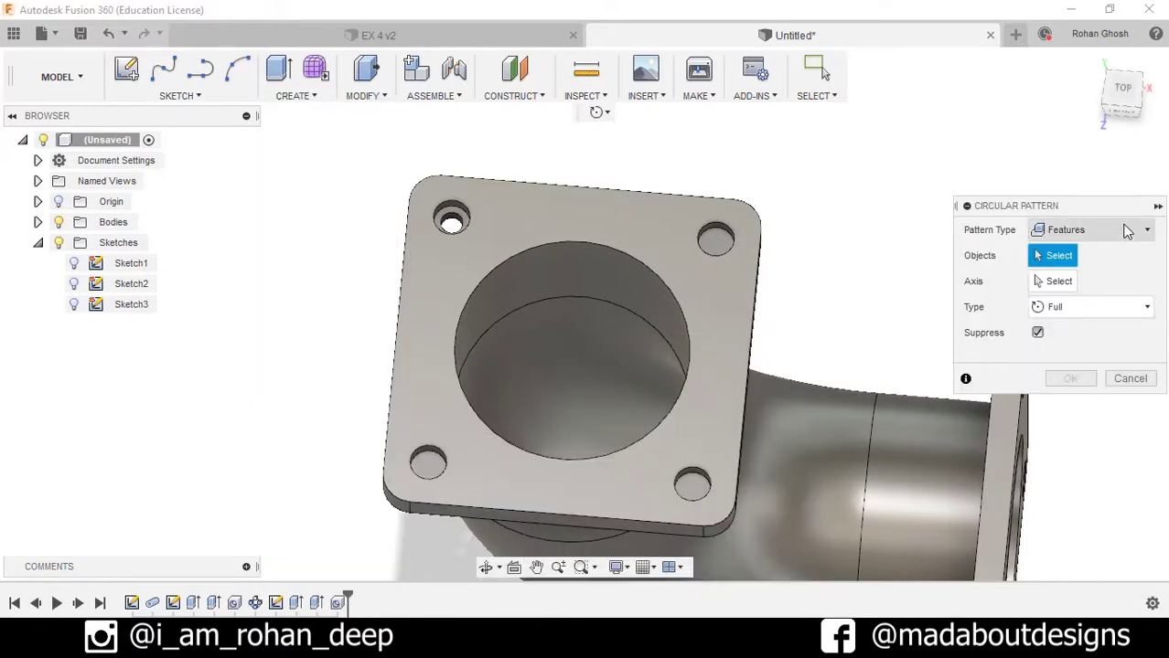
left_click(338, 602)
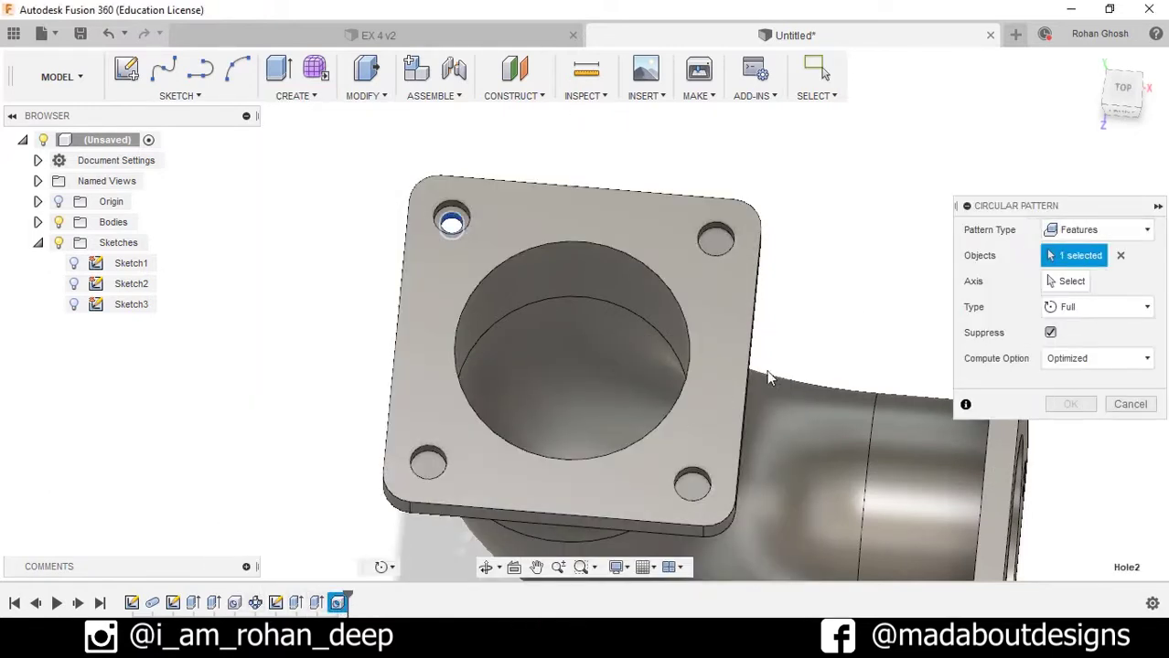
left_click(1057, 281)
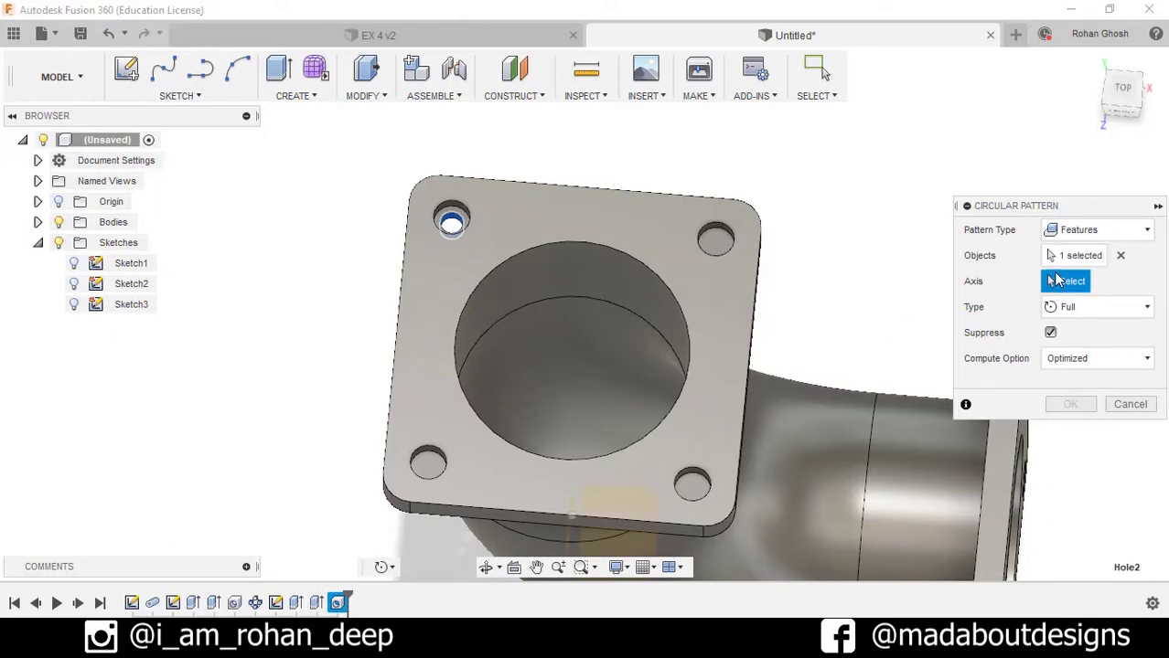
left_click(564, 240)
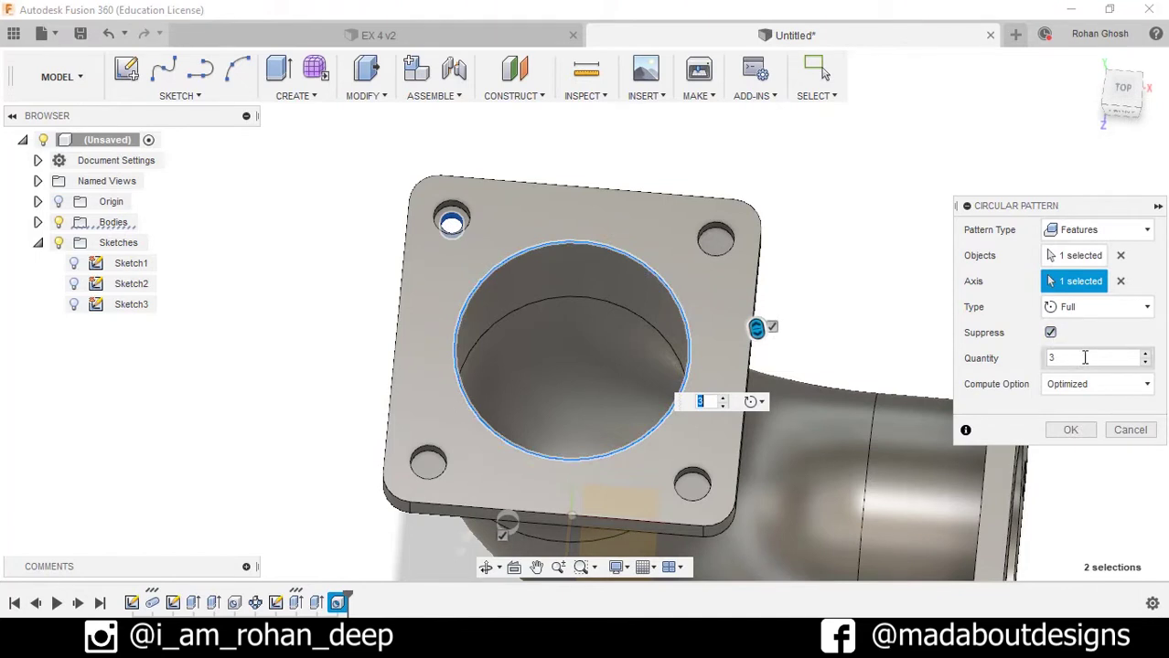
type("4")
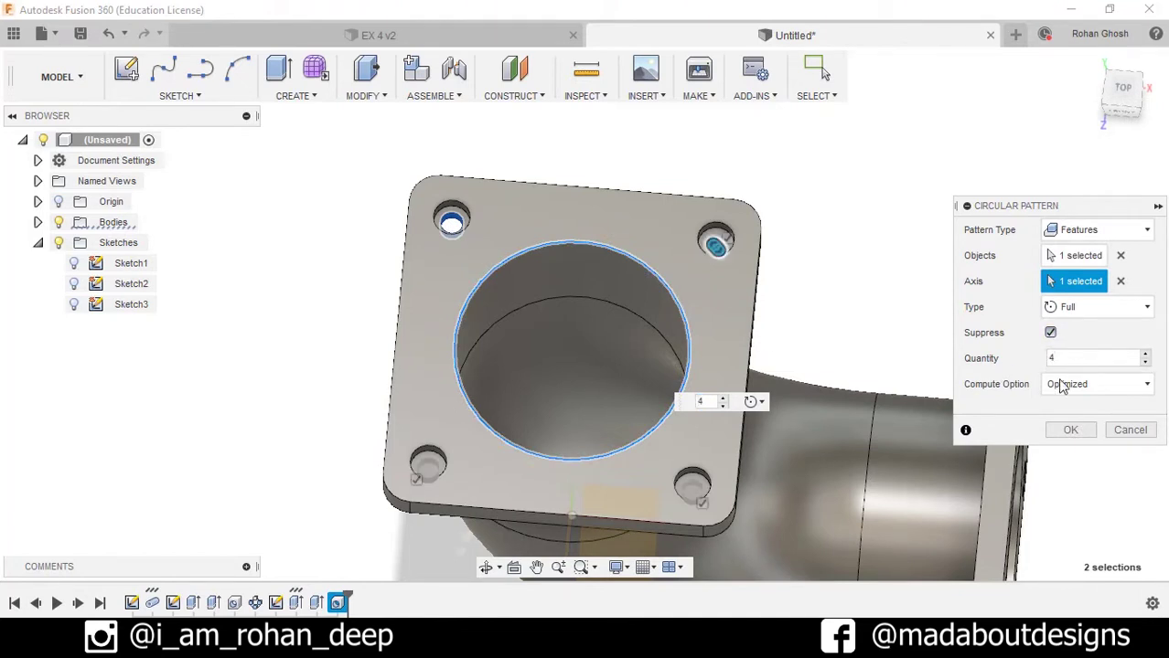
left_click(1070, 430)
scroll(892, 283, "down", 3)
middle_click_drag(892, 282, 811, 251, "shift")
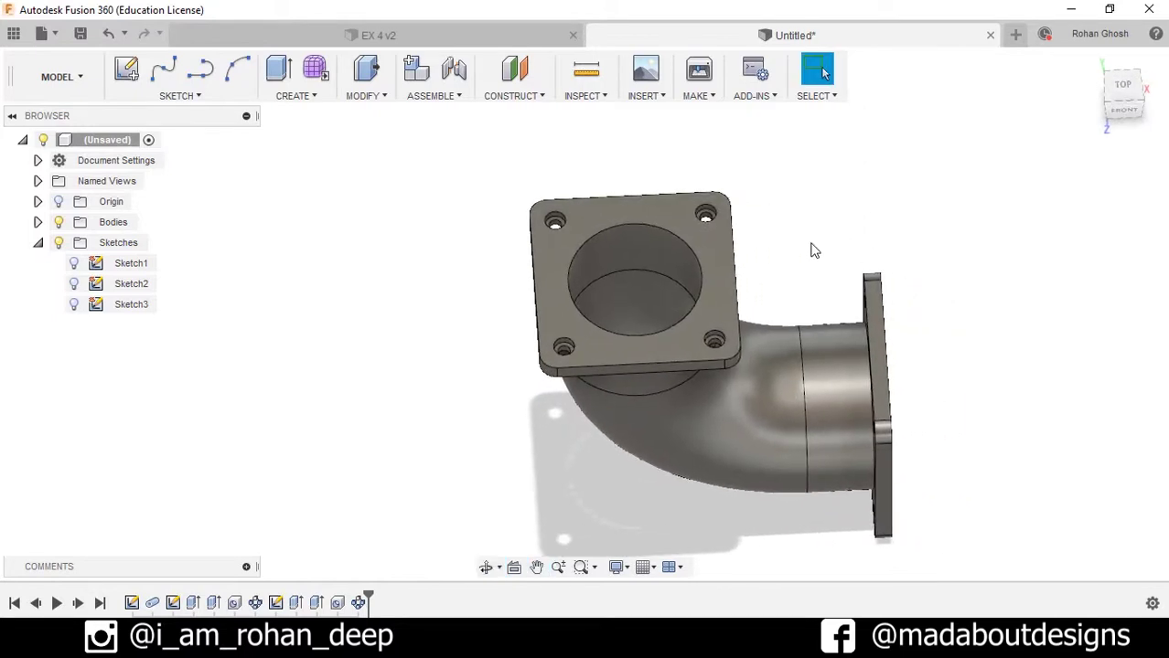
- Chamfer the upper and side flange bore edges with a 0.25 cm equal distance
middle_click_drag(674, 240, 894, 394, "shift")
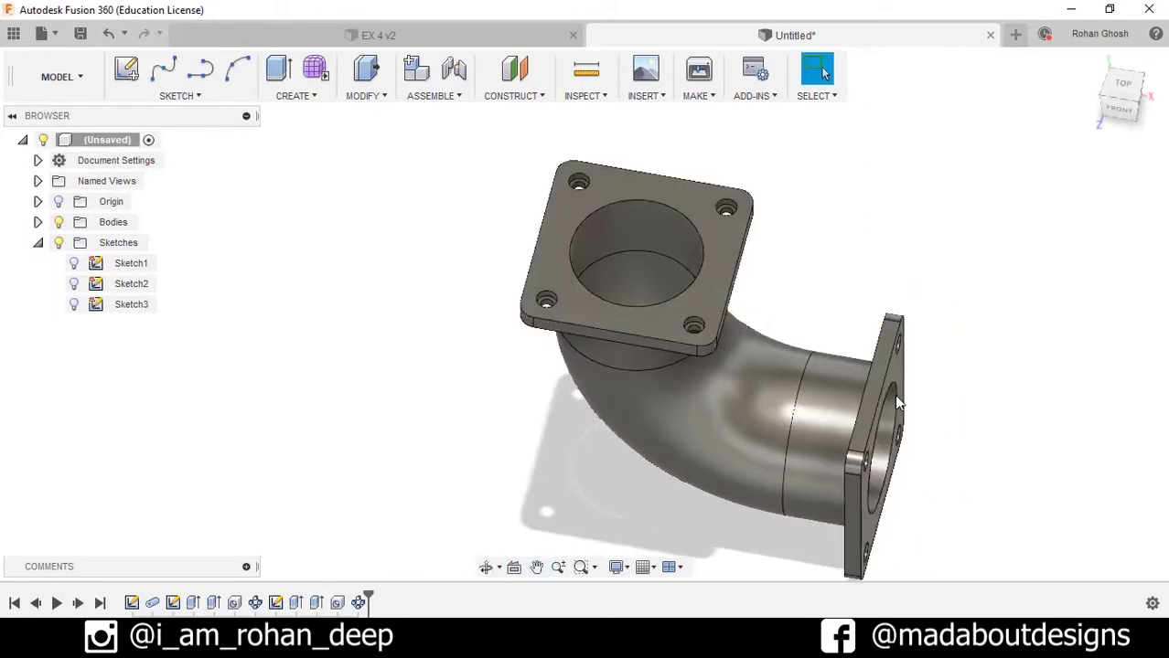
left_click(364, 96)
left_click(359, 156)
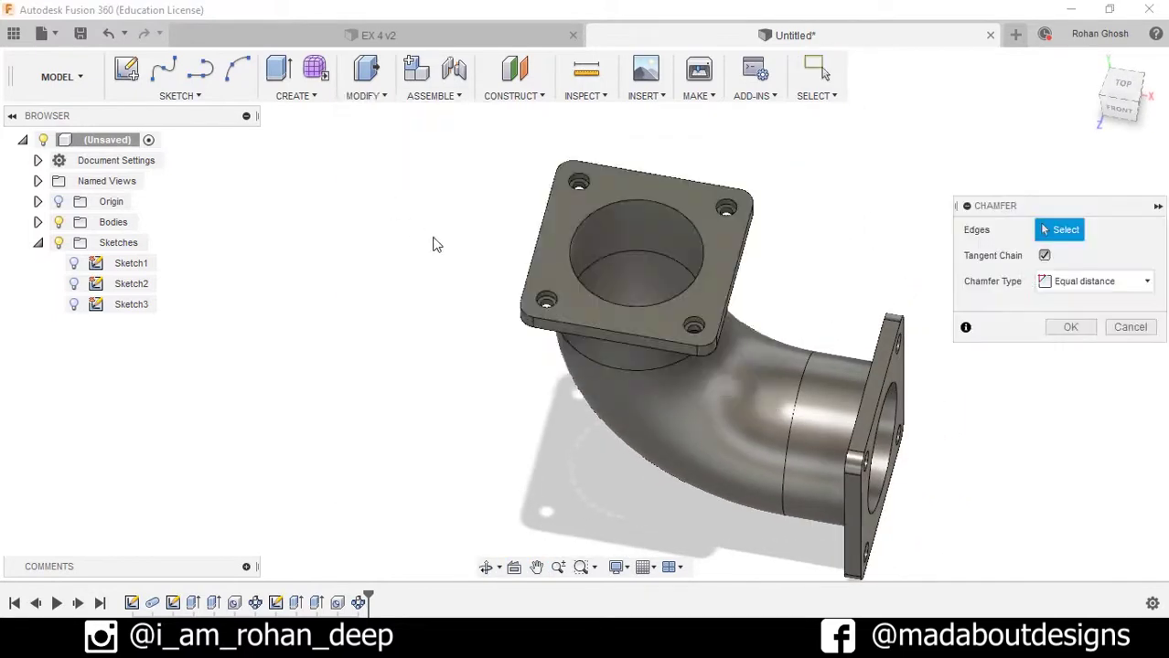
left_click(658, 208)
middle_click_drag(601, 250, 783, 458)
left_click(801, 430)
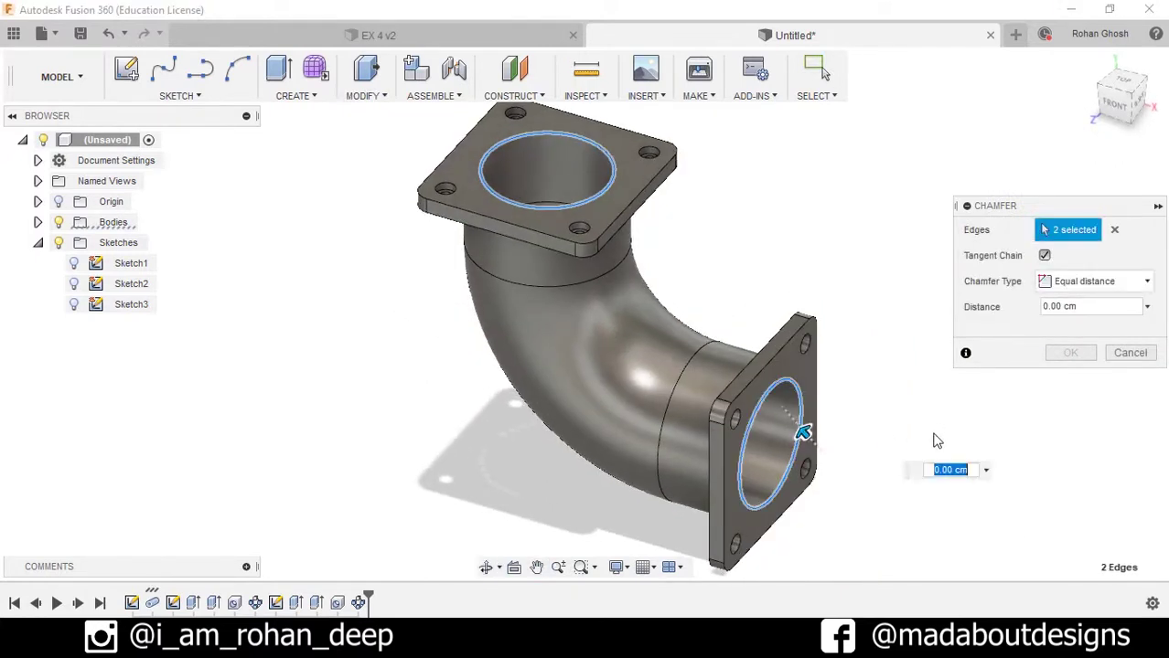
key("BackSpace")
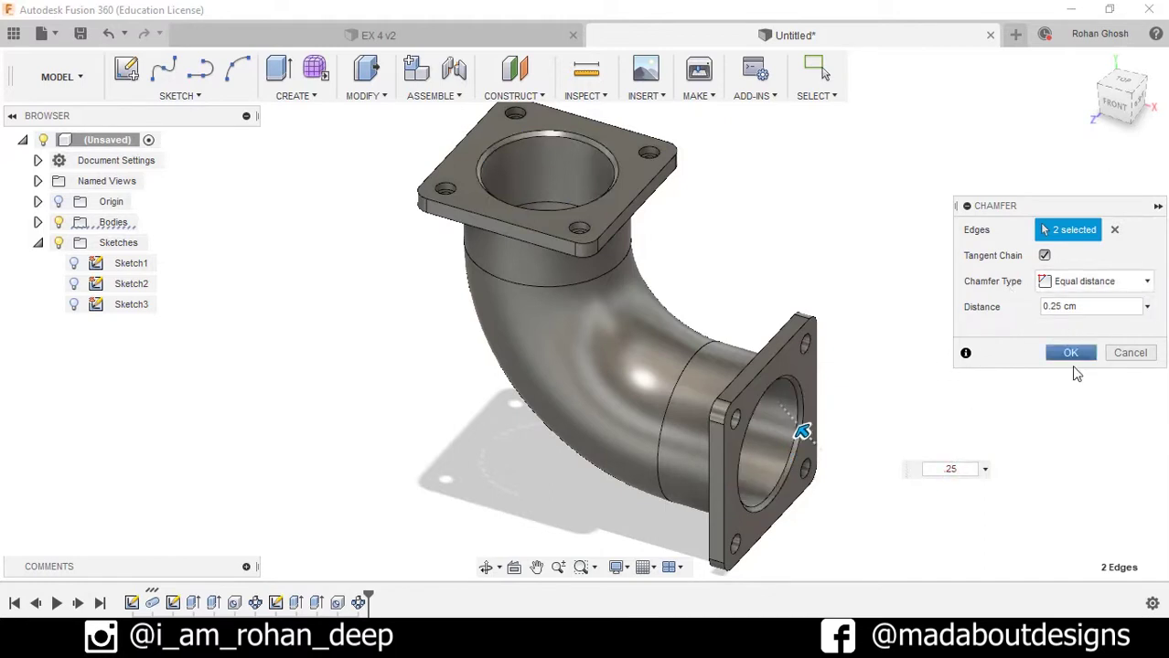
left_click(1070, 352)
scroll(997, 334, "down", 3)
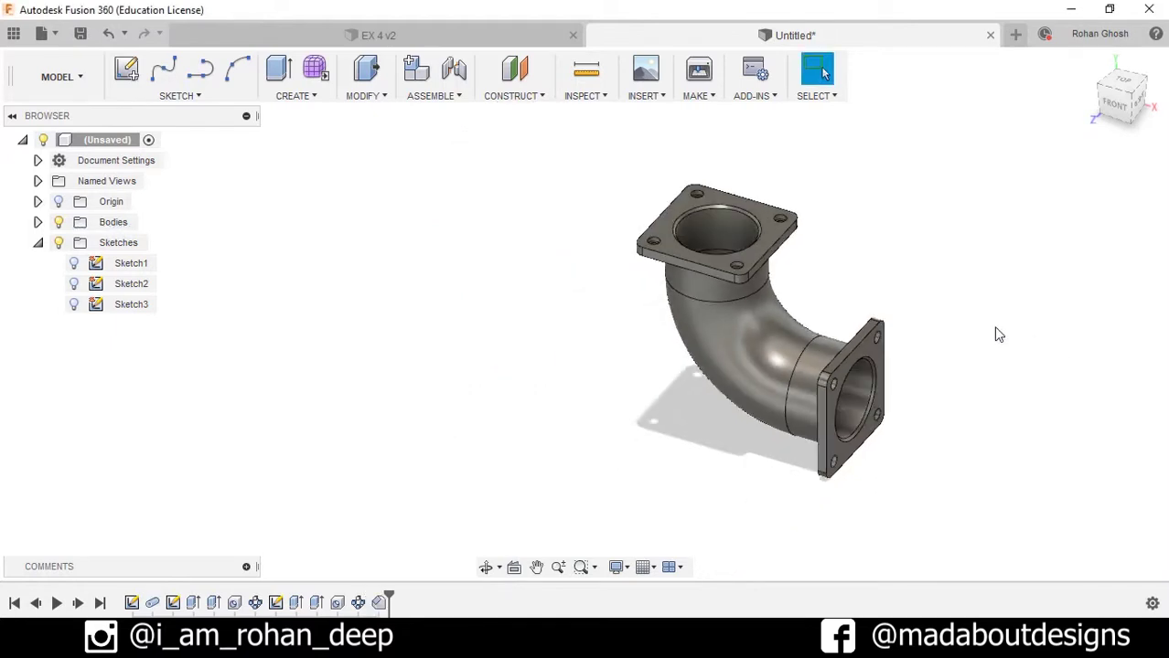
middle_click_drag(994, 332, 874, 343, "shift")
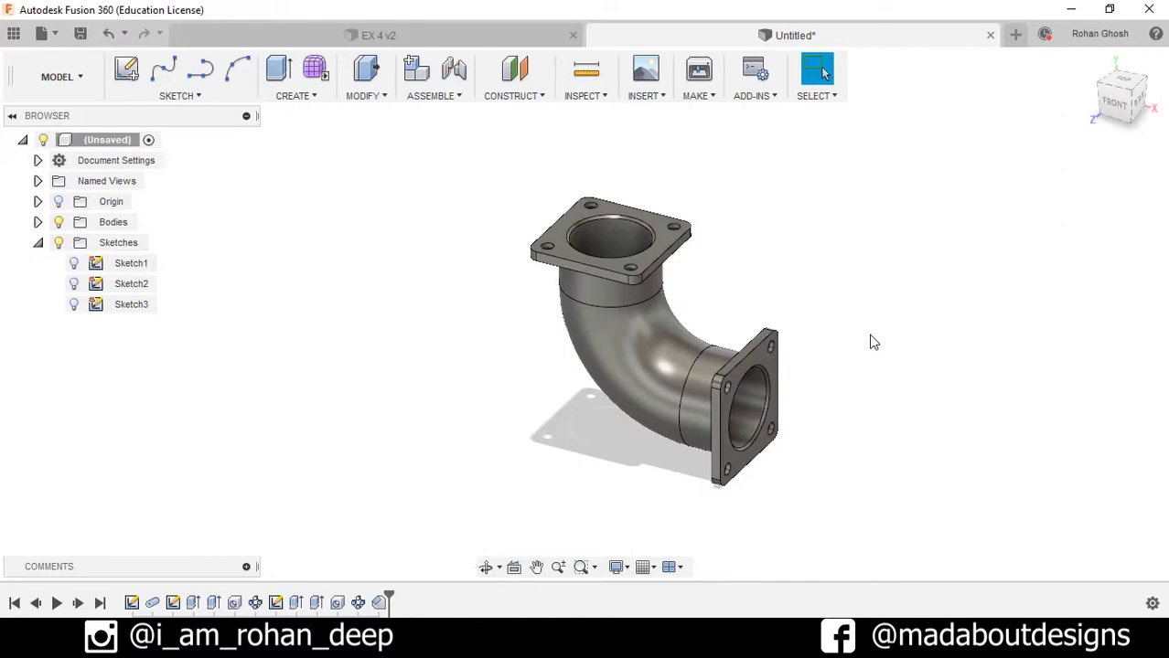